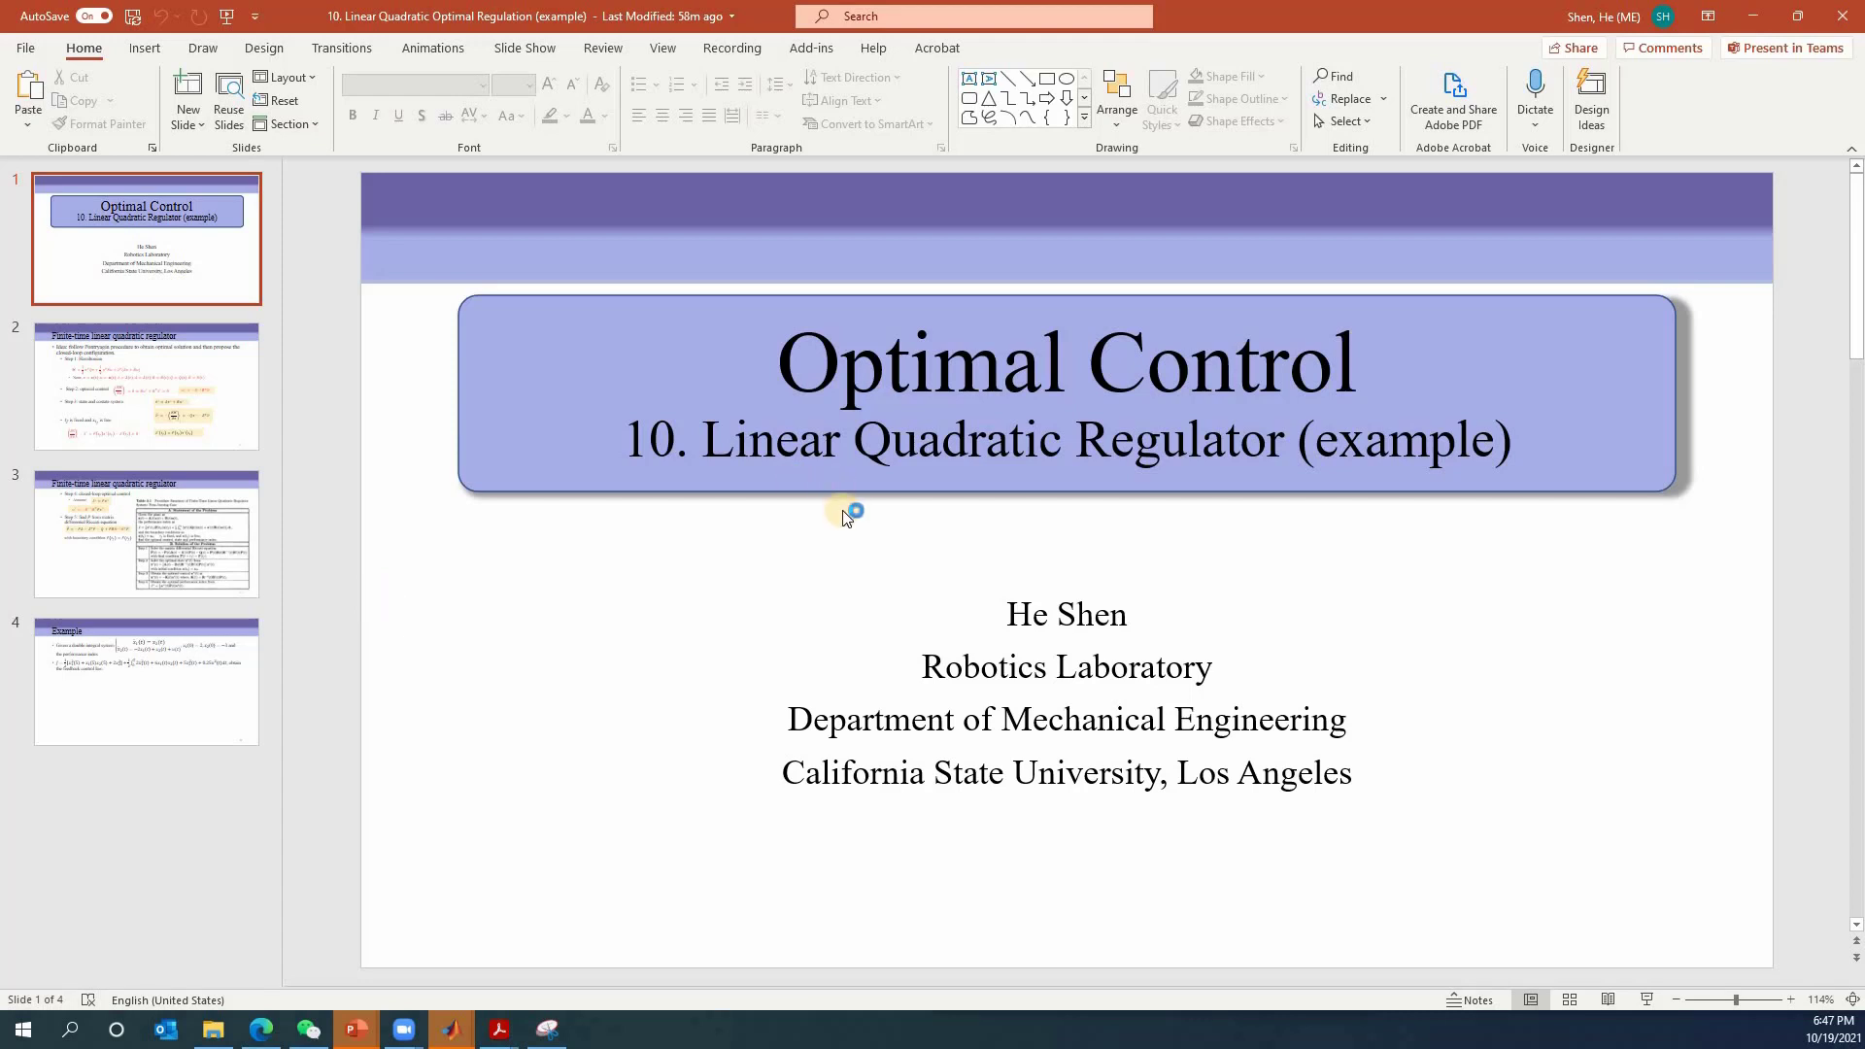
Review the finite-time linear quadratic regulator slides, from the Hamiltonian and boundary condition to the Riccati equation and Table 3.1 procedure
click(165, 370)
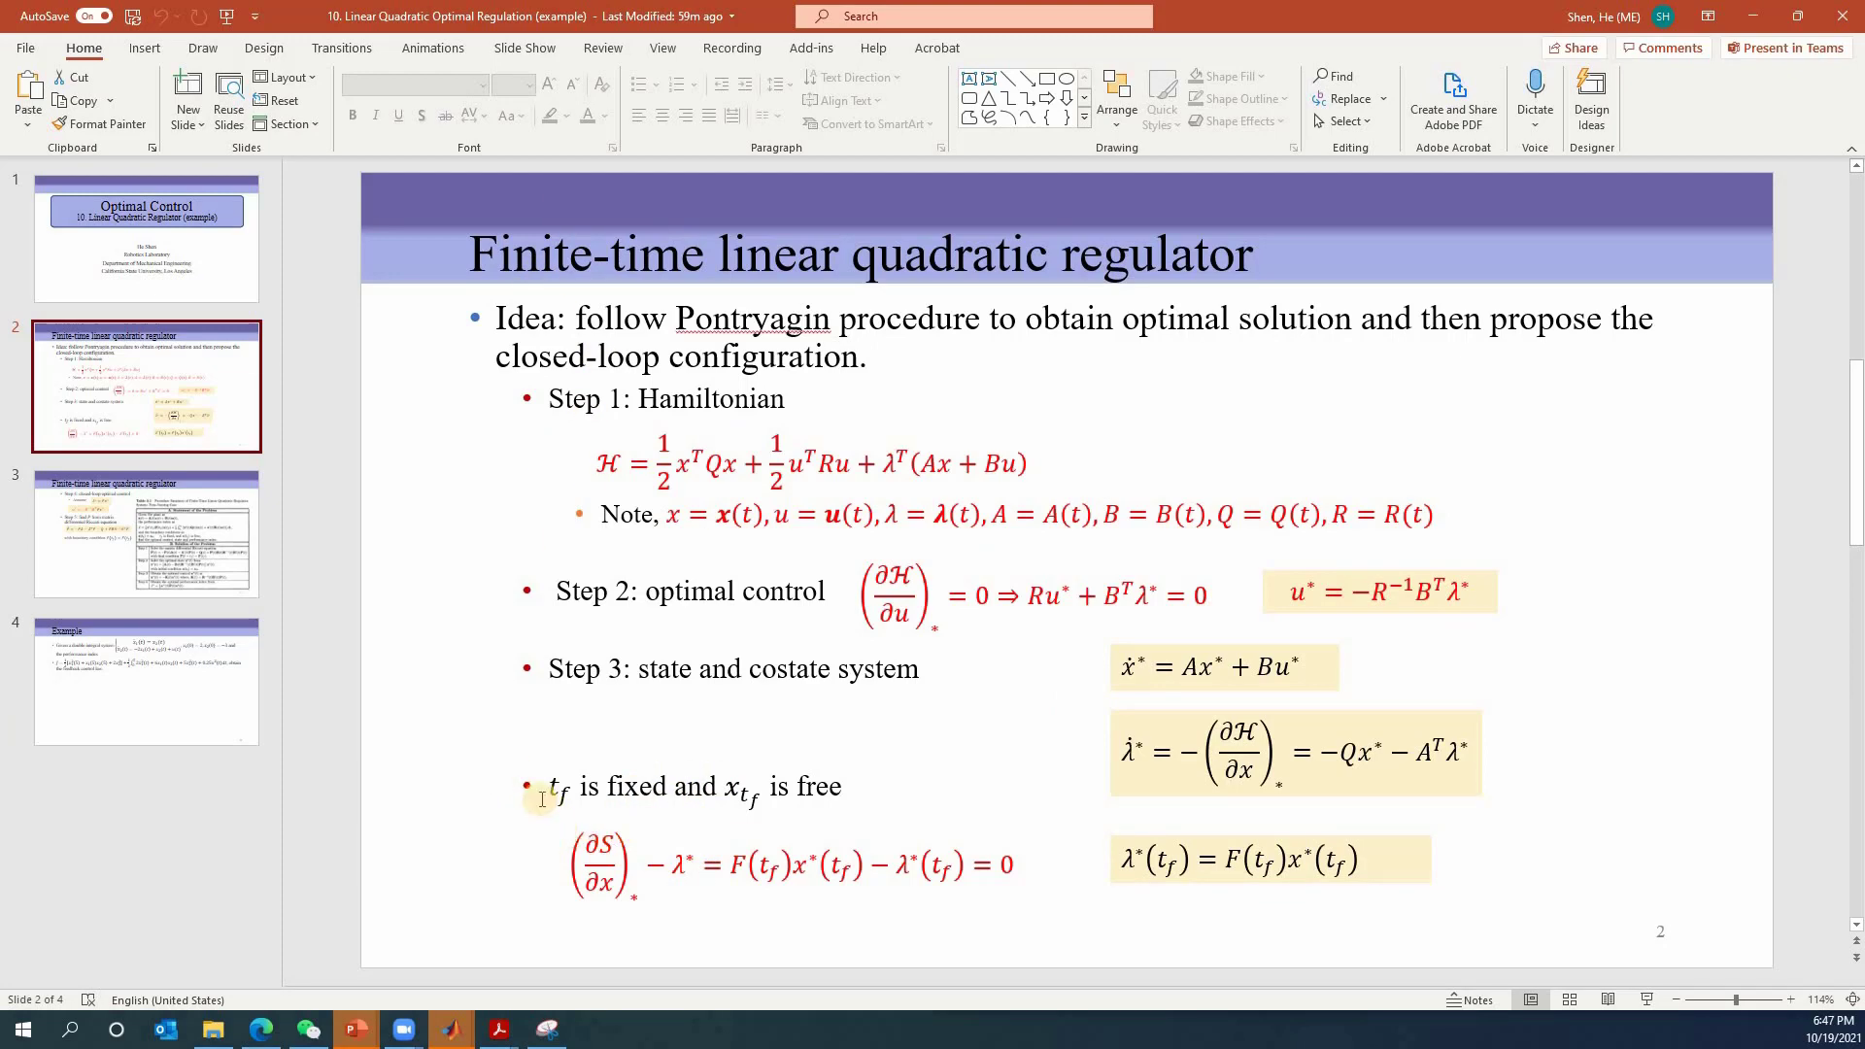
drag(544, 792, 854, 789)
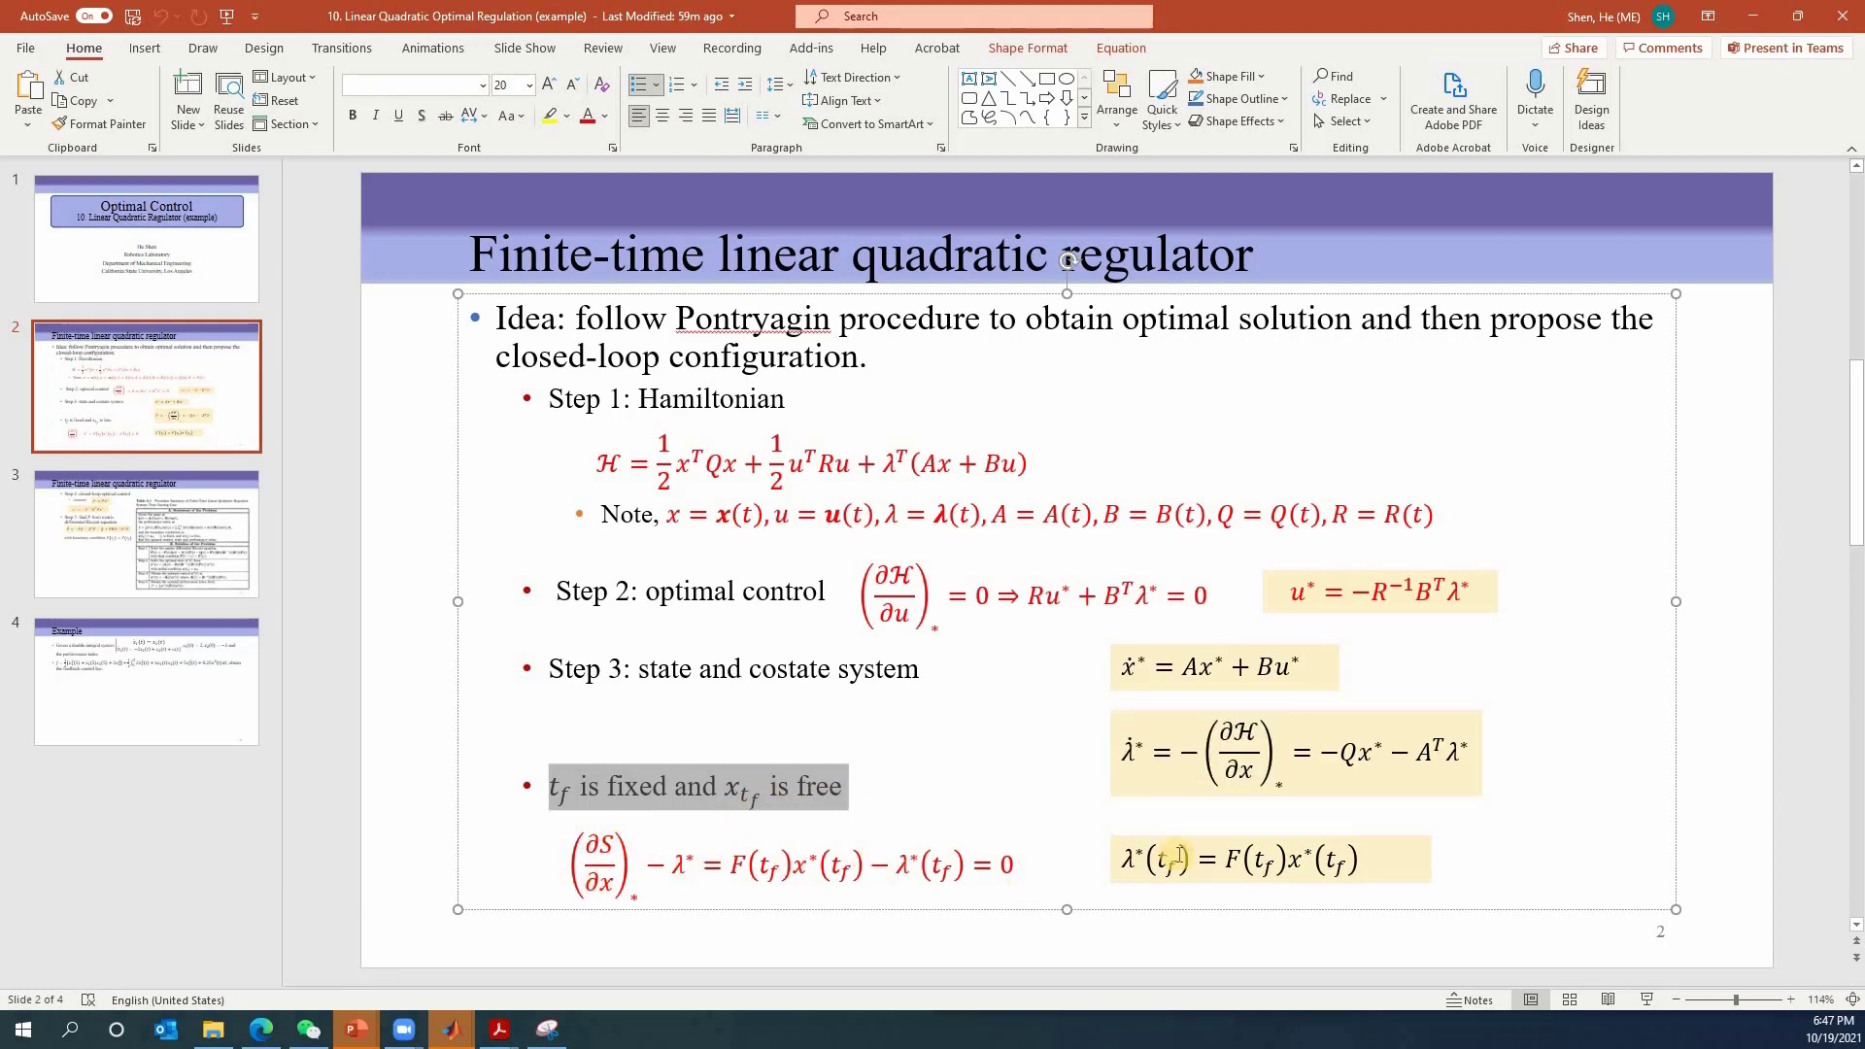
drag(1125, 856, 1285, 867)
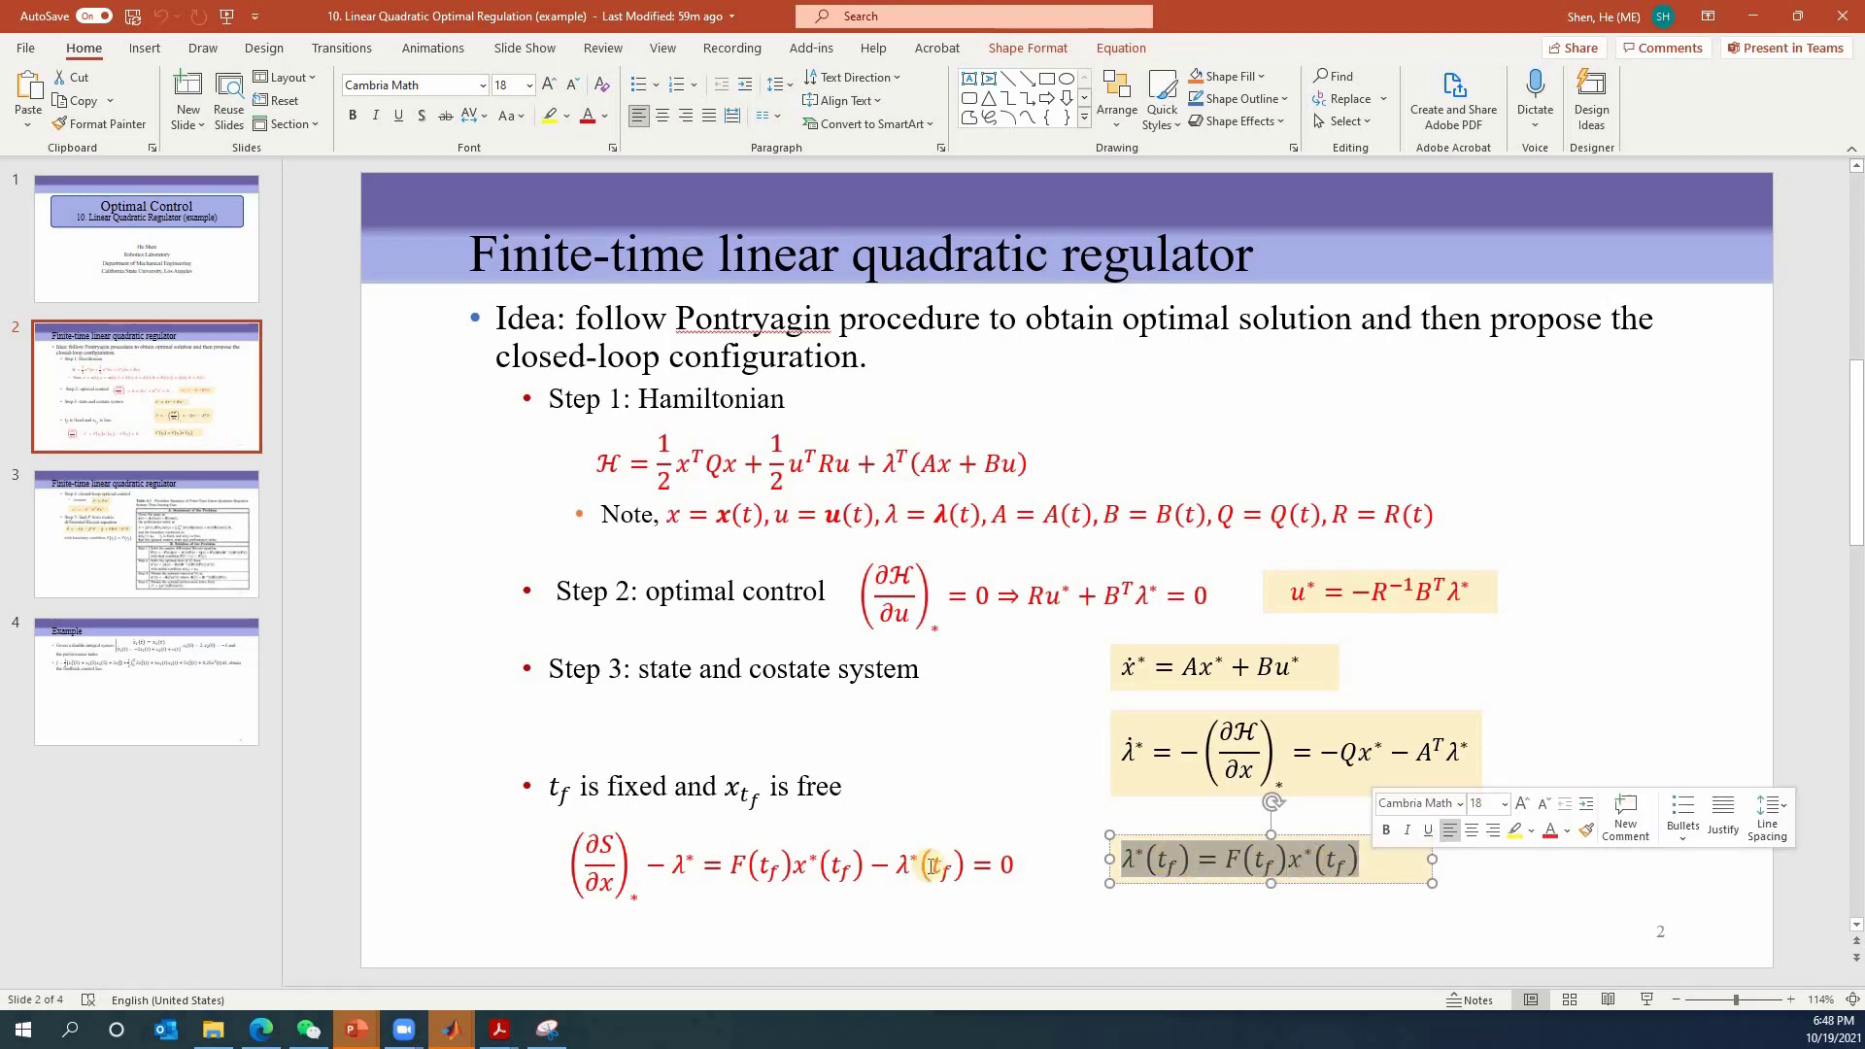
click(450, 828)
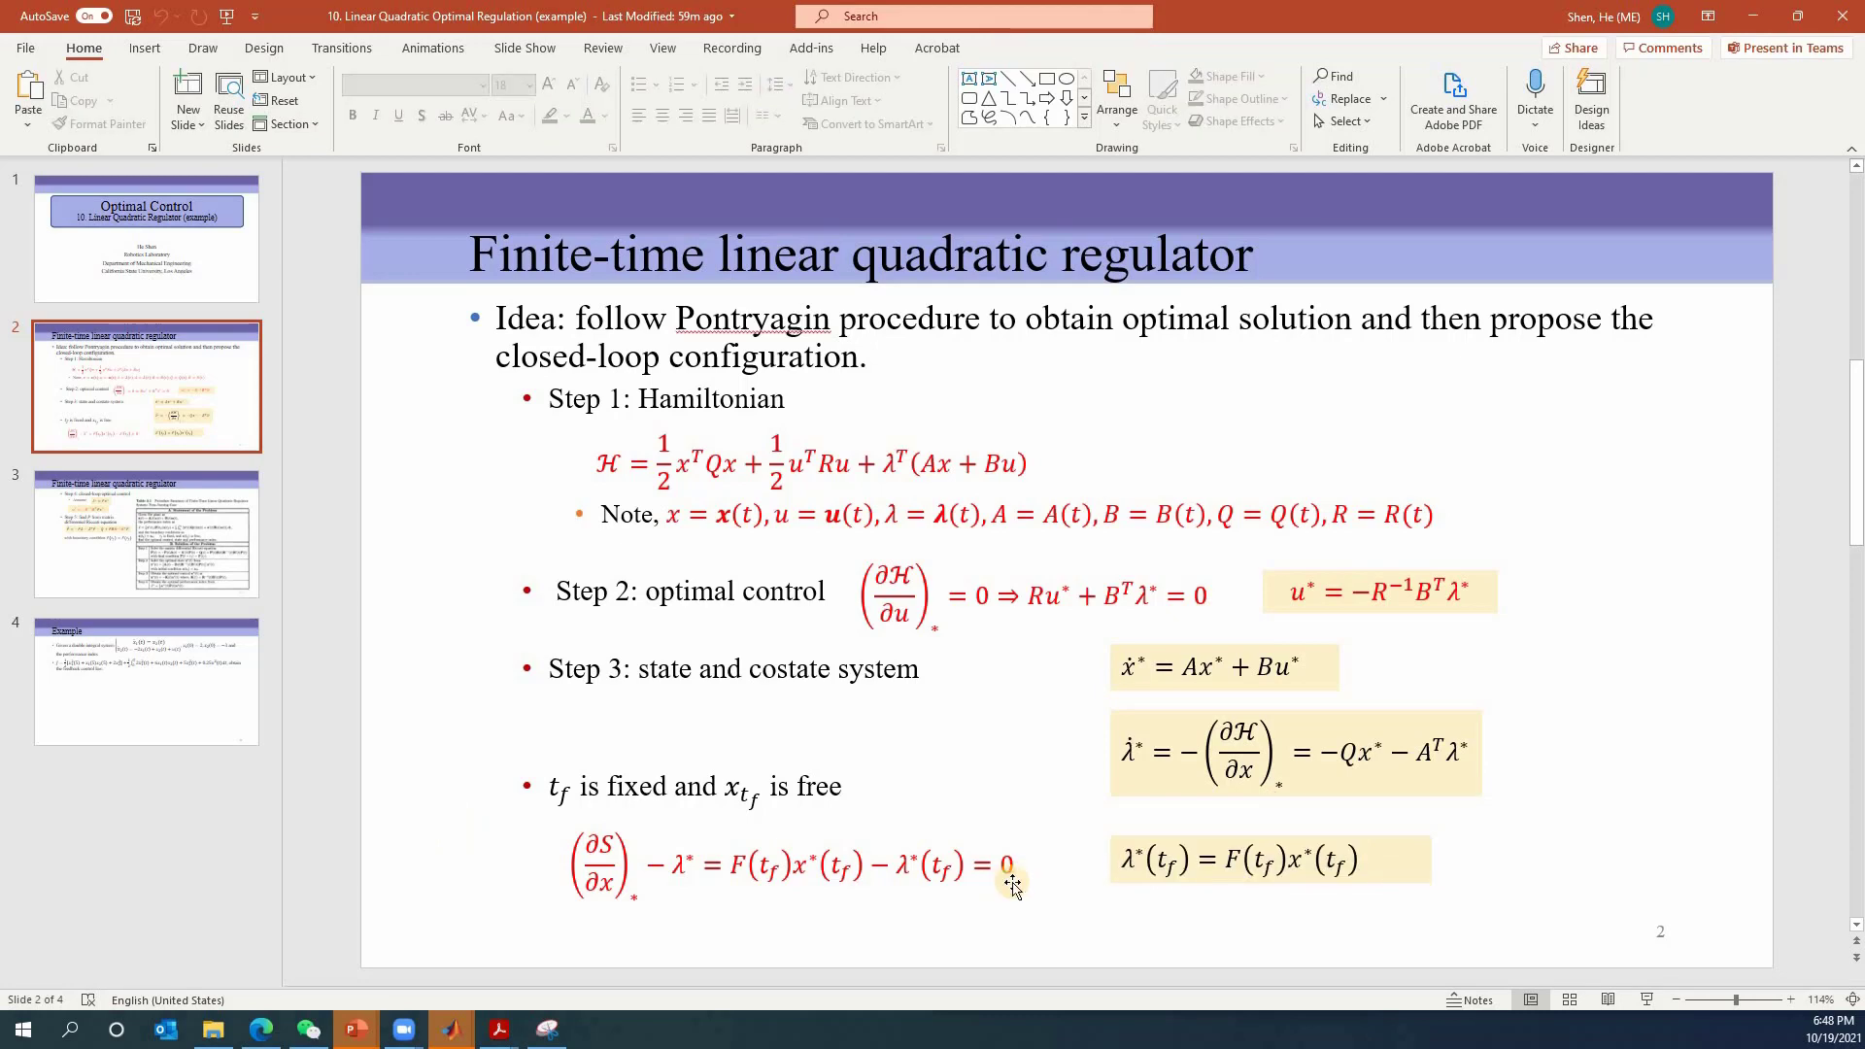
scroll(489, 408, down, 1)
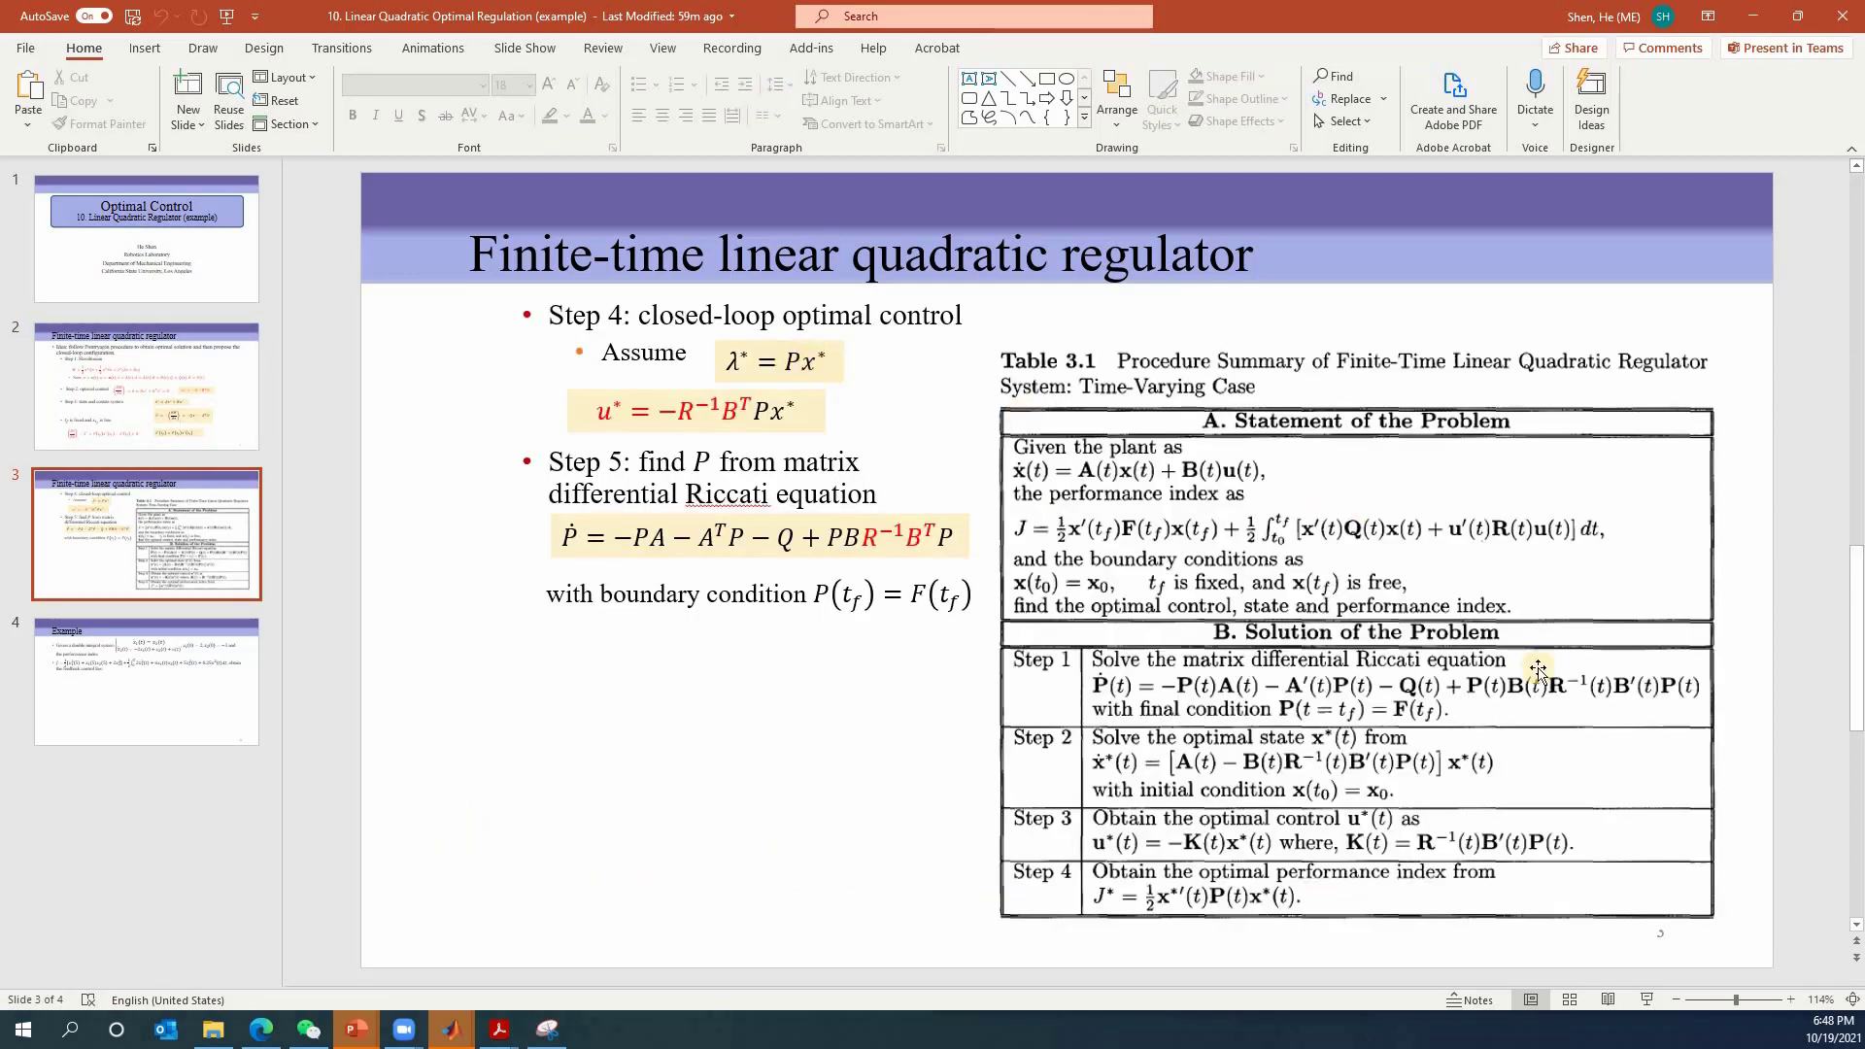
scroll(1492, 755, up, 1)
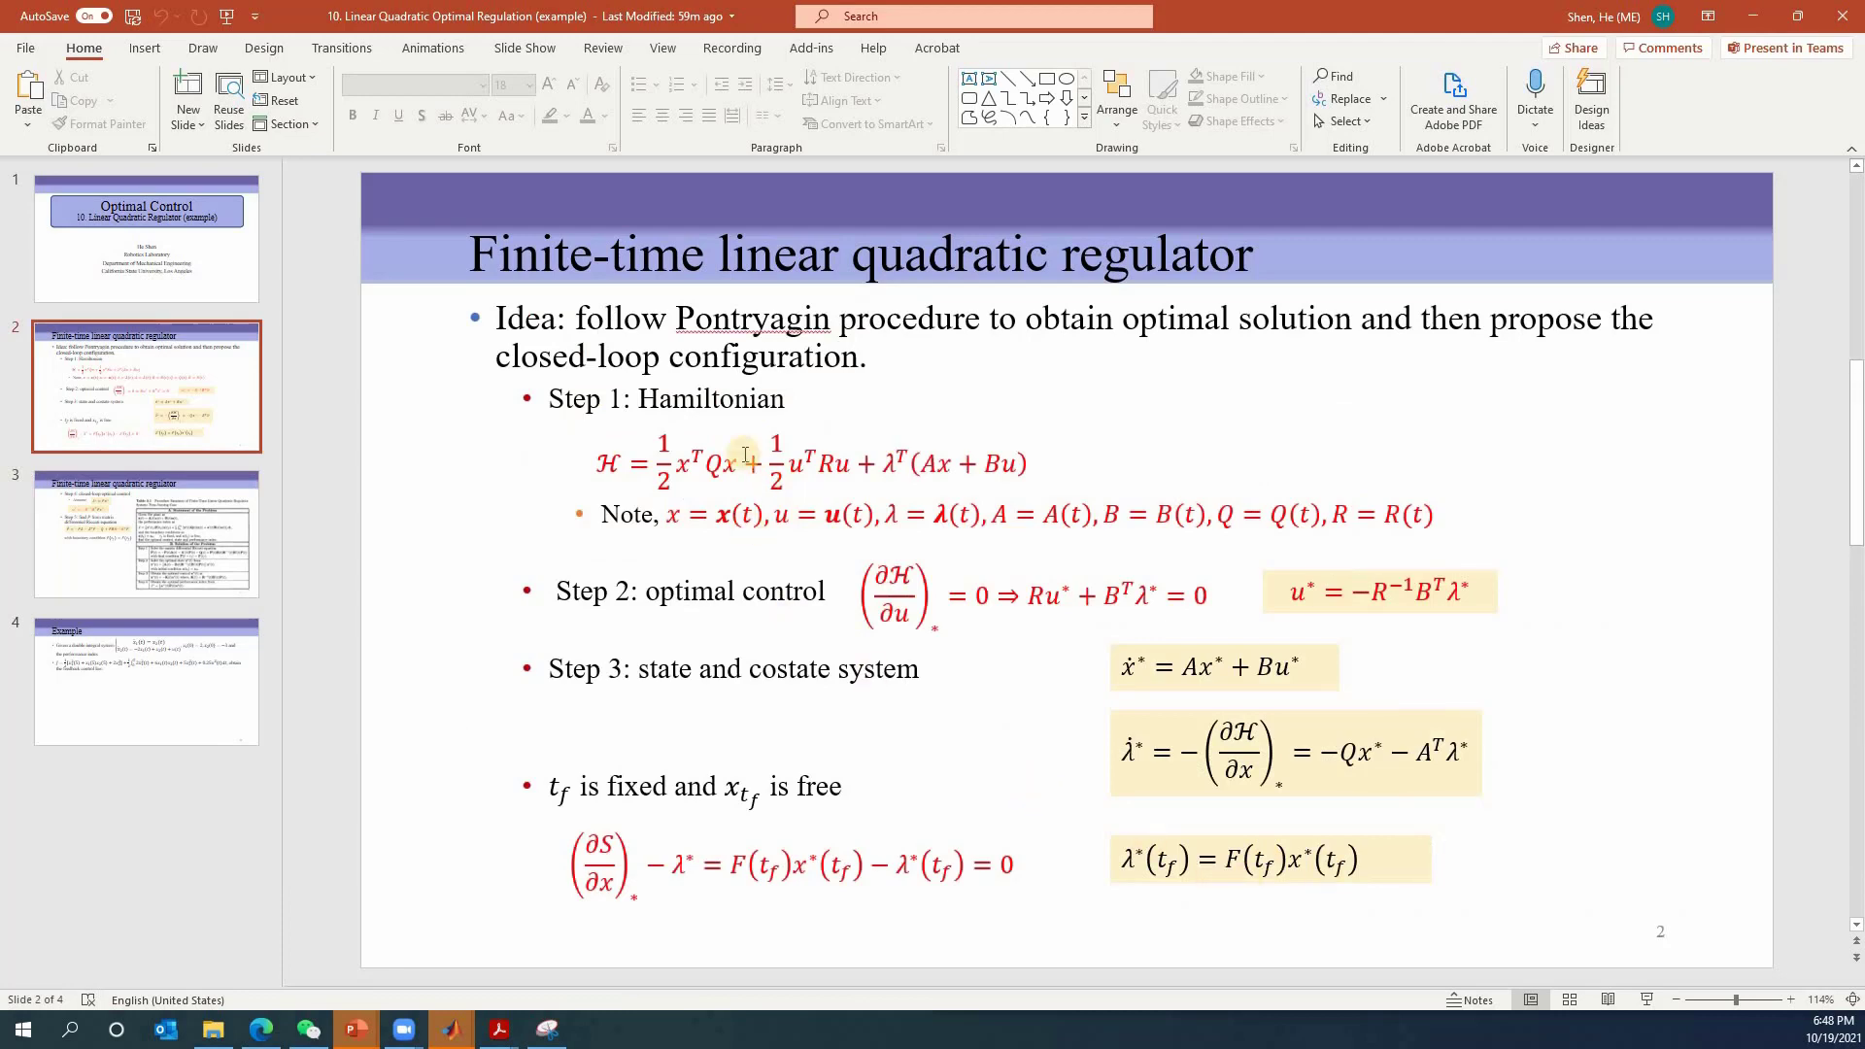
scroll(791, 329, down, 1)
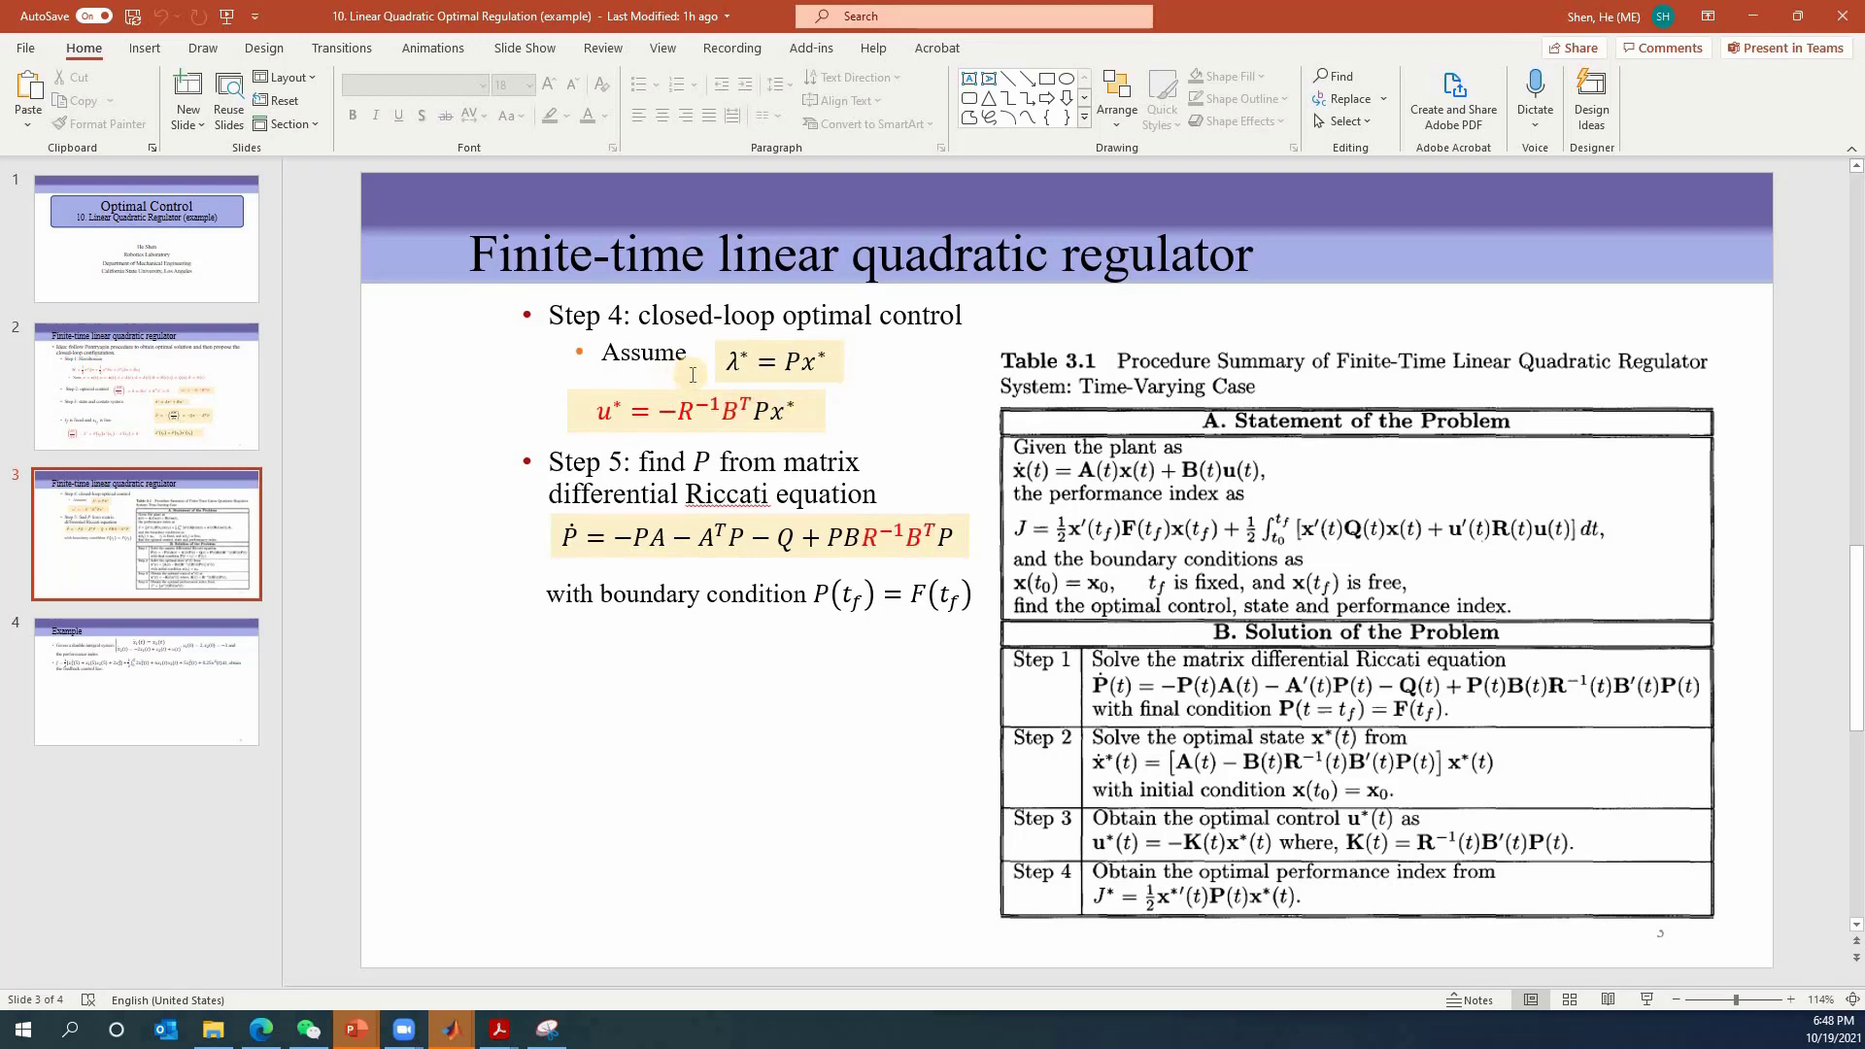
double_click(765, 406)
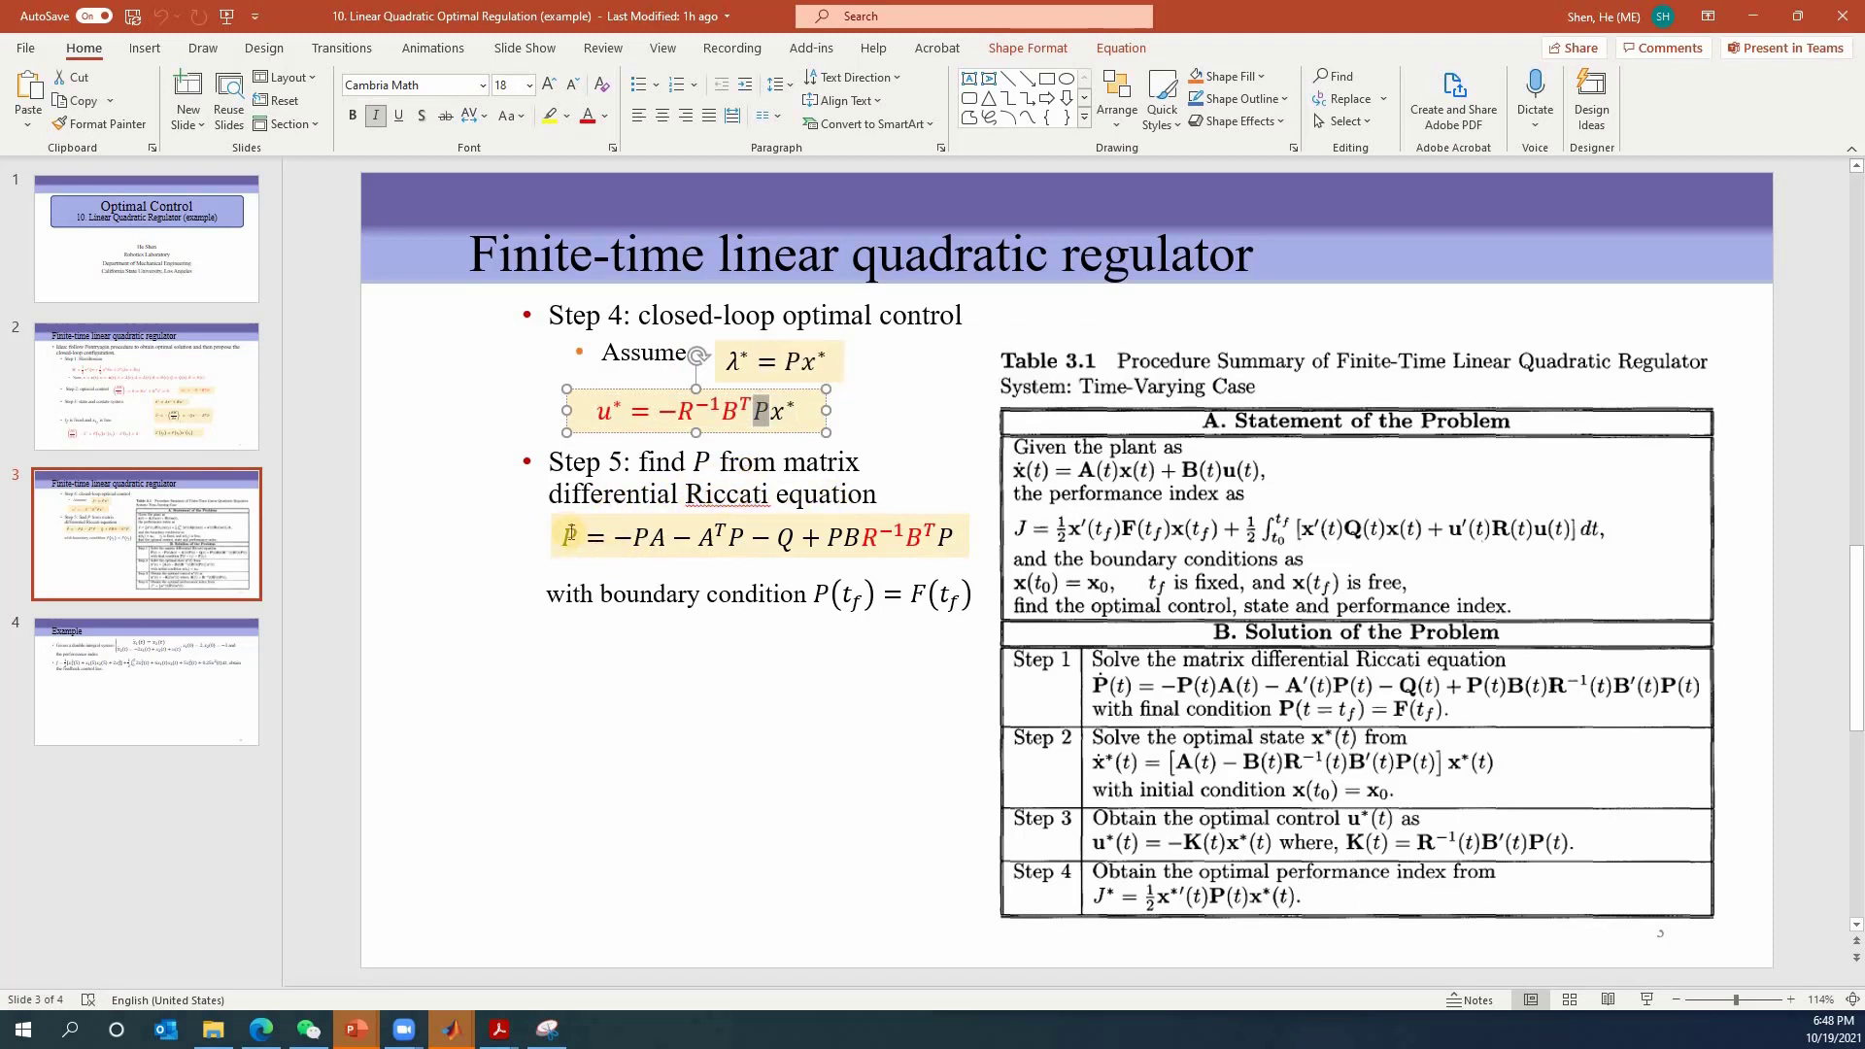
click(608, 532)
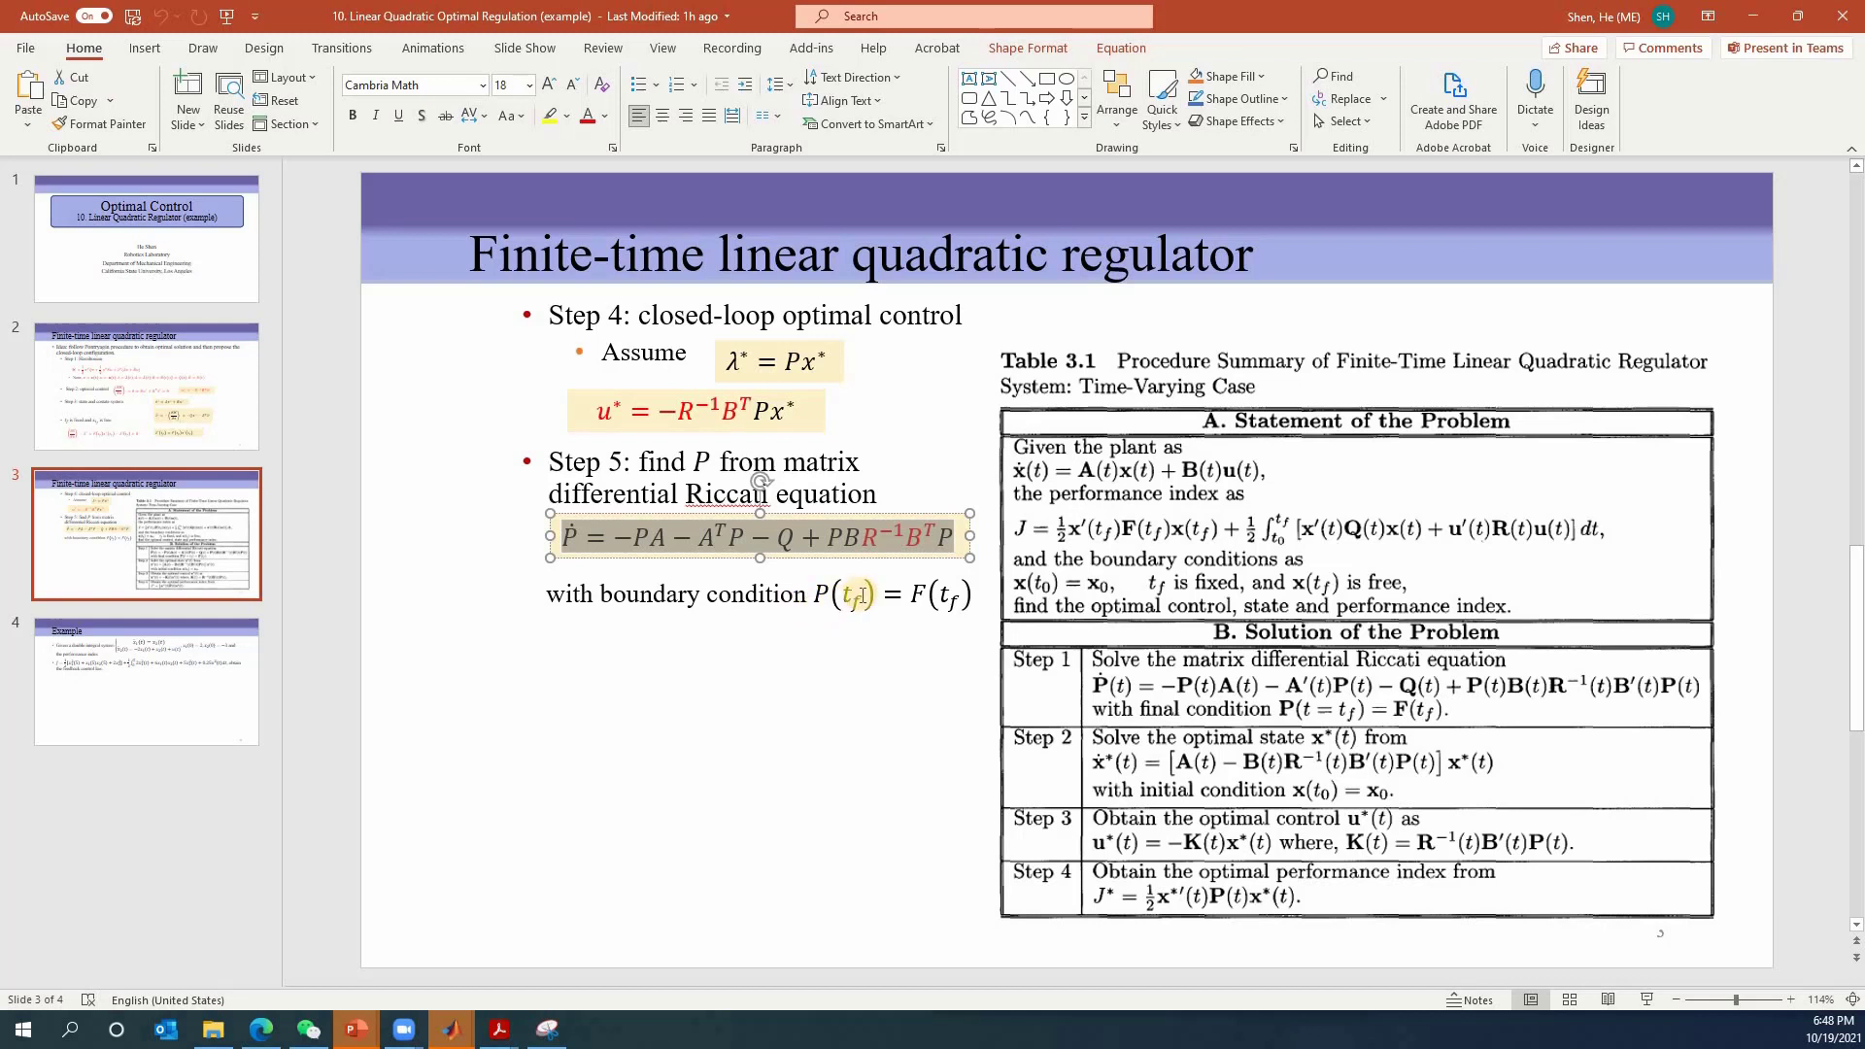
key(Escape)
key(Escape)
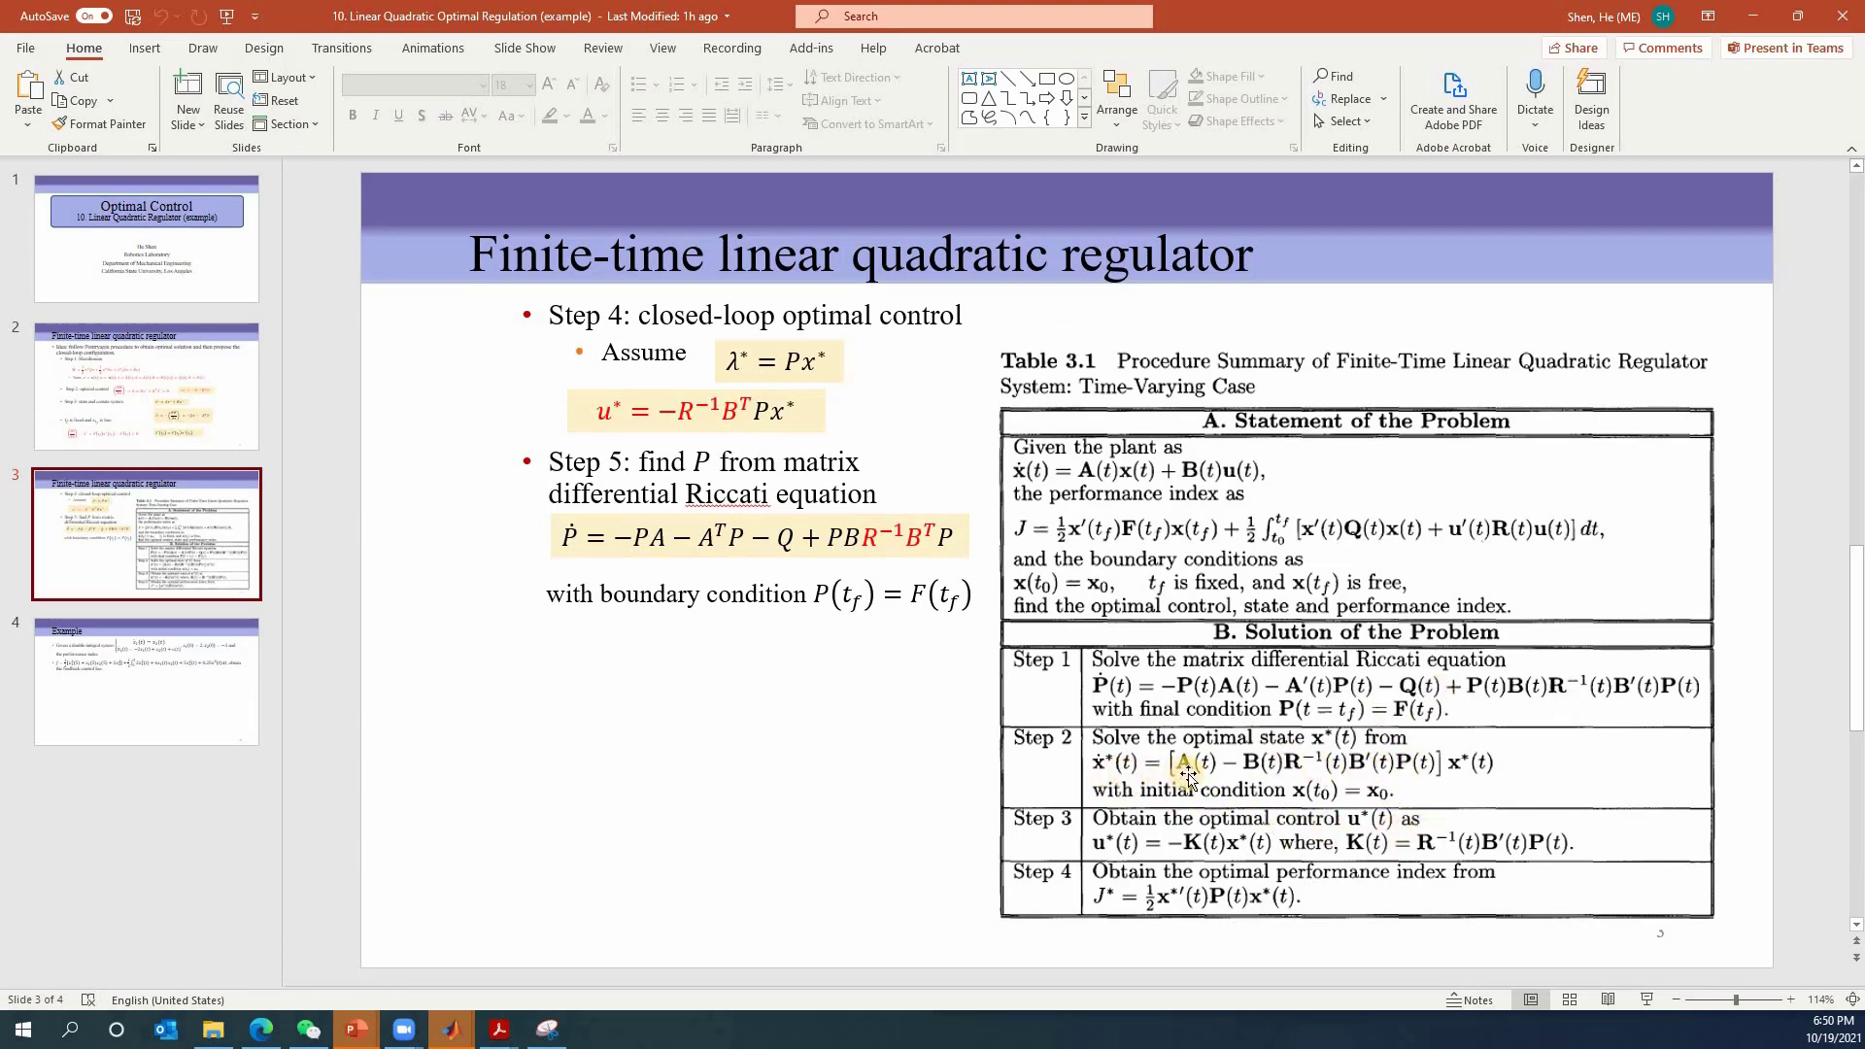
key(Page_Up)
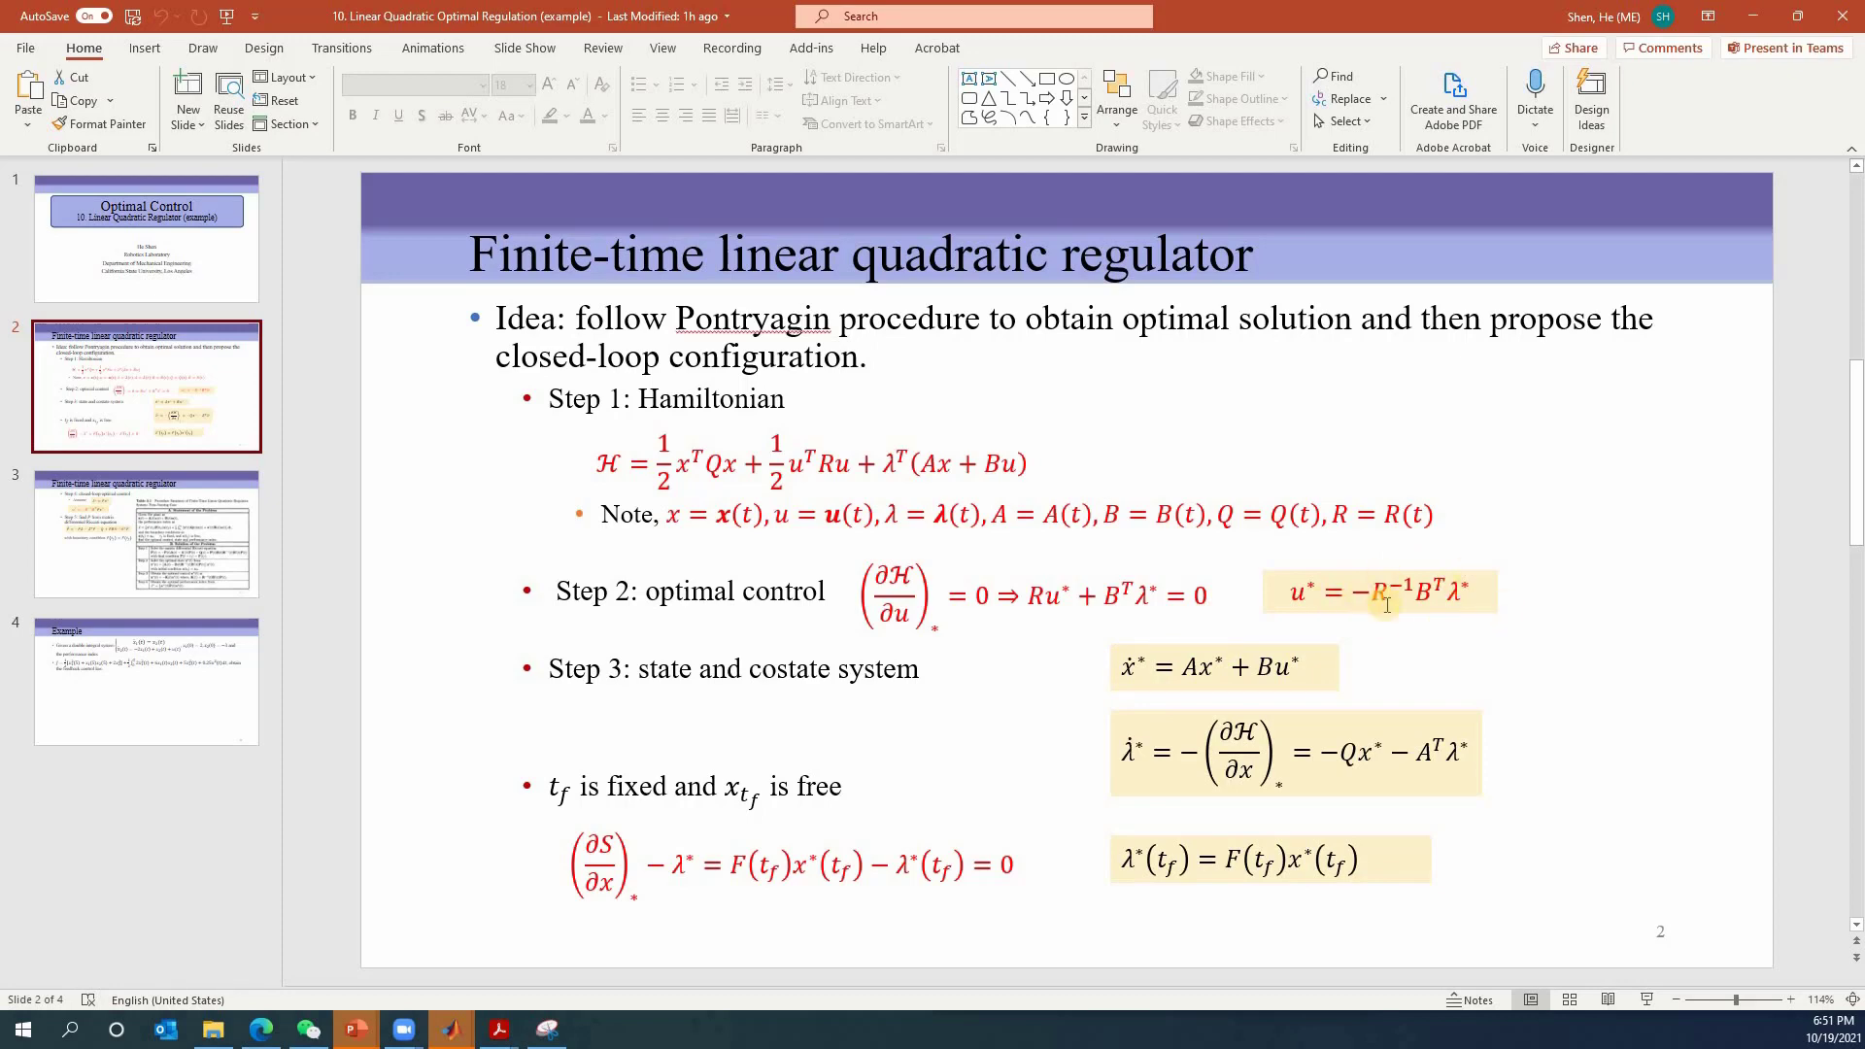
click(125, 527)
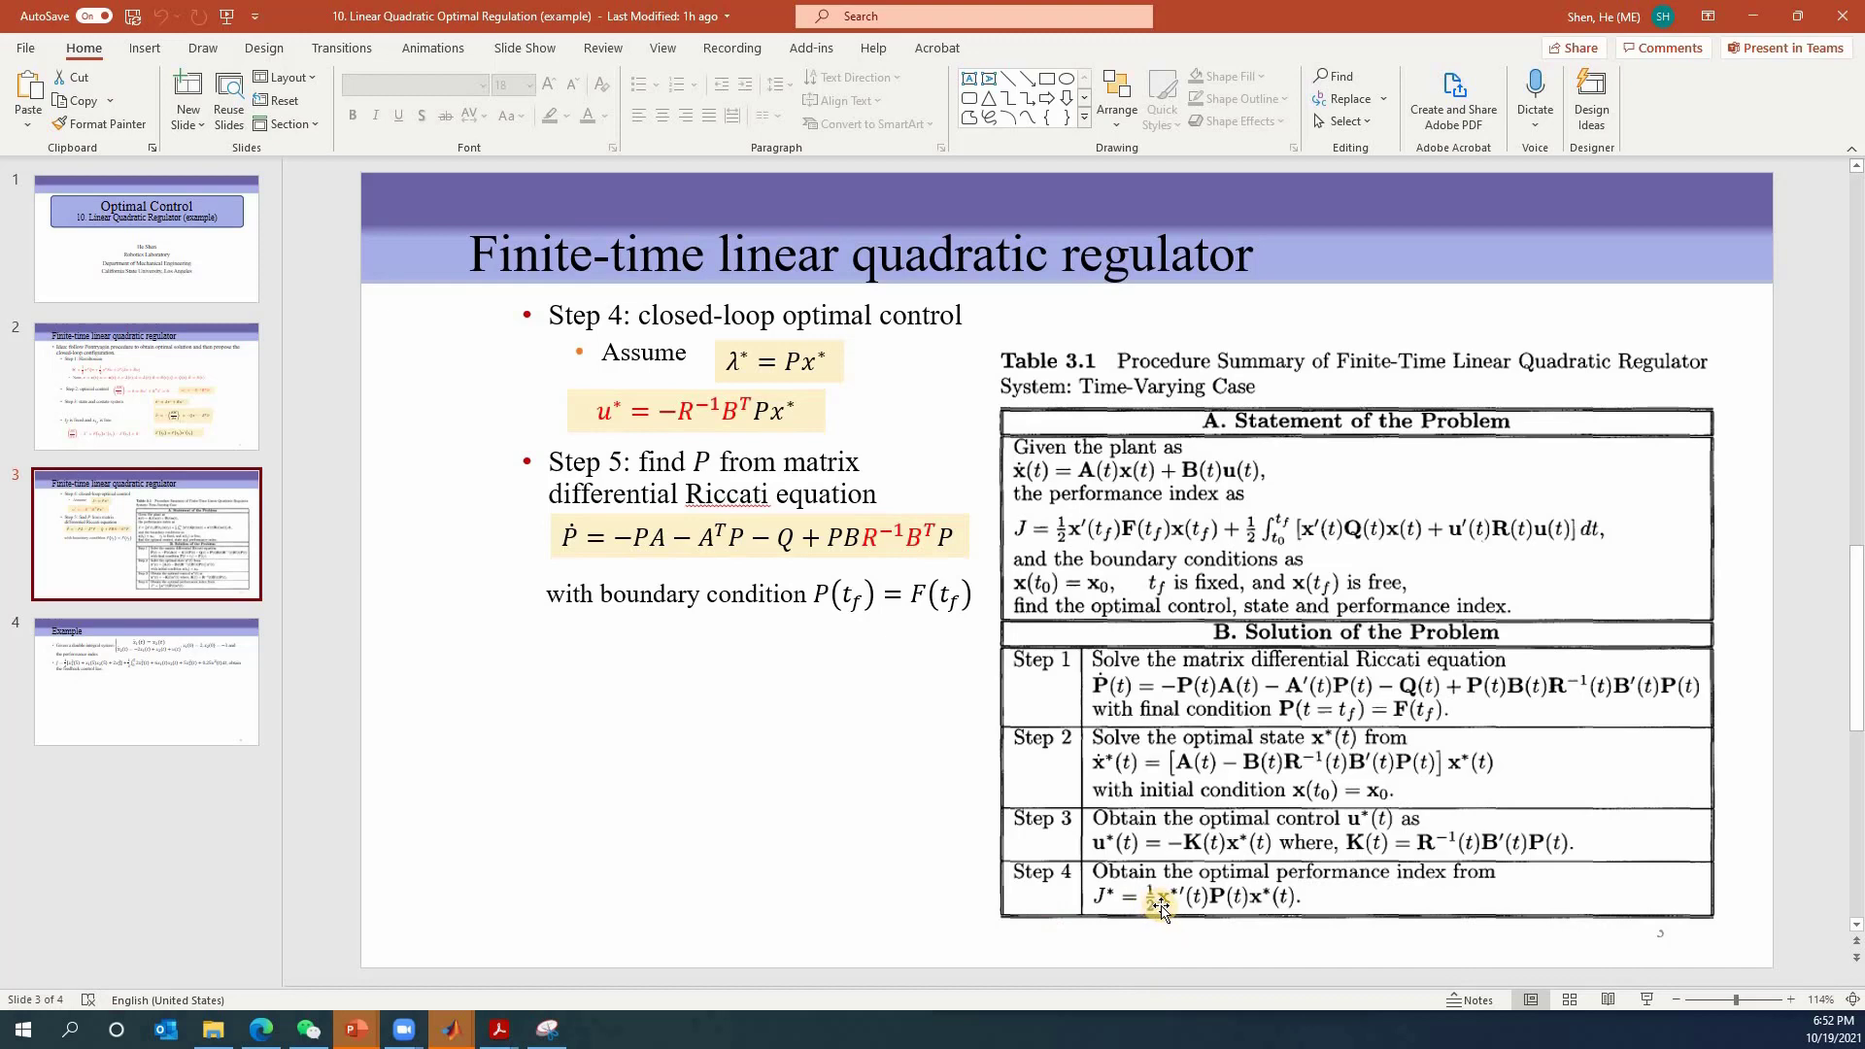
Add a "Solution:" bullet below the performance index on the Example slide
click(130, 673)
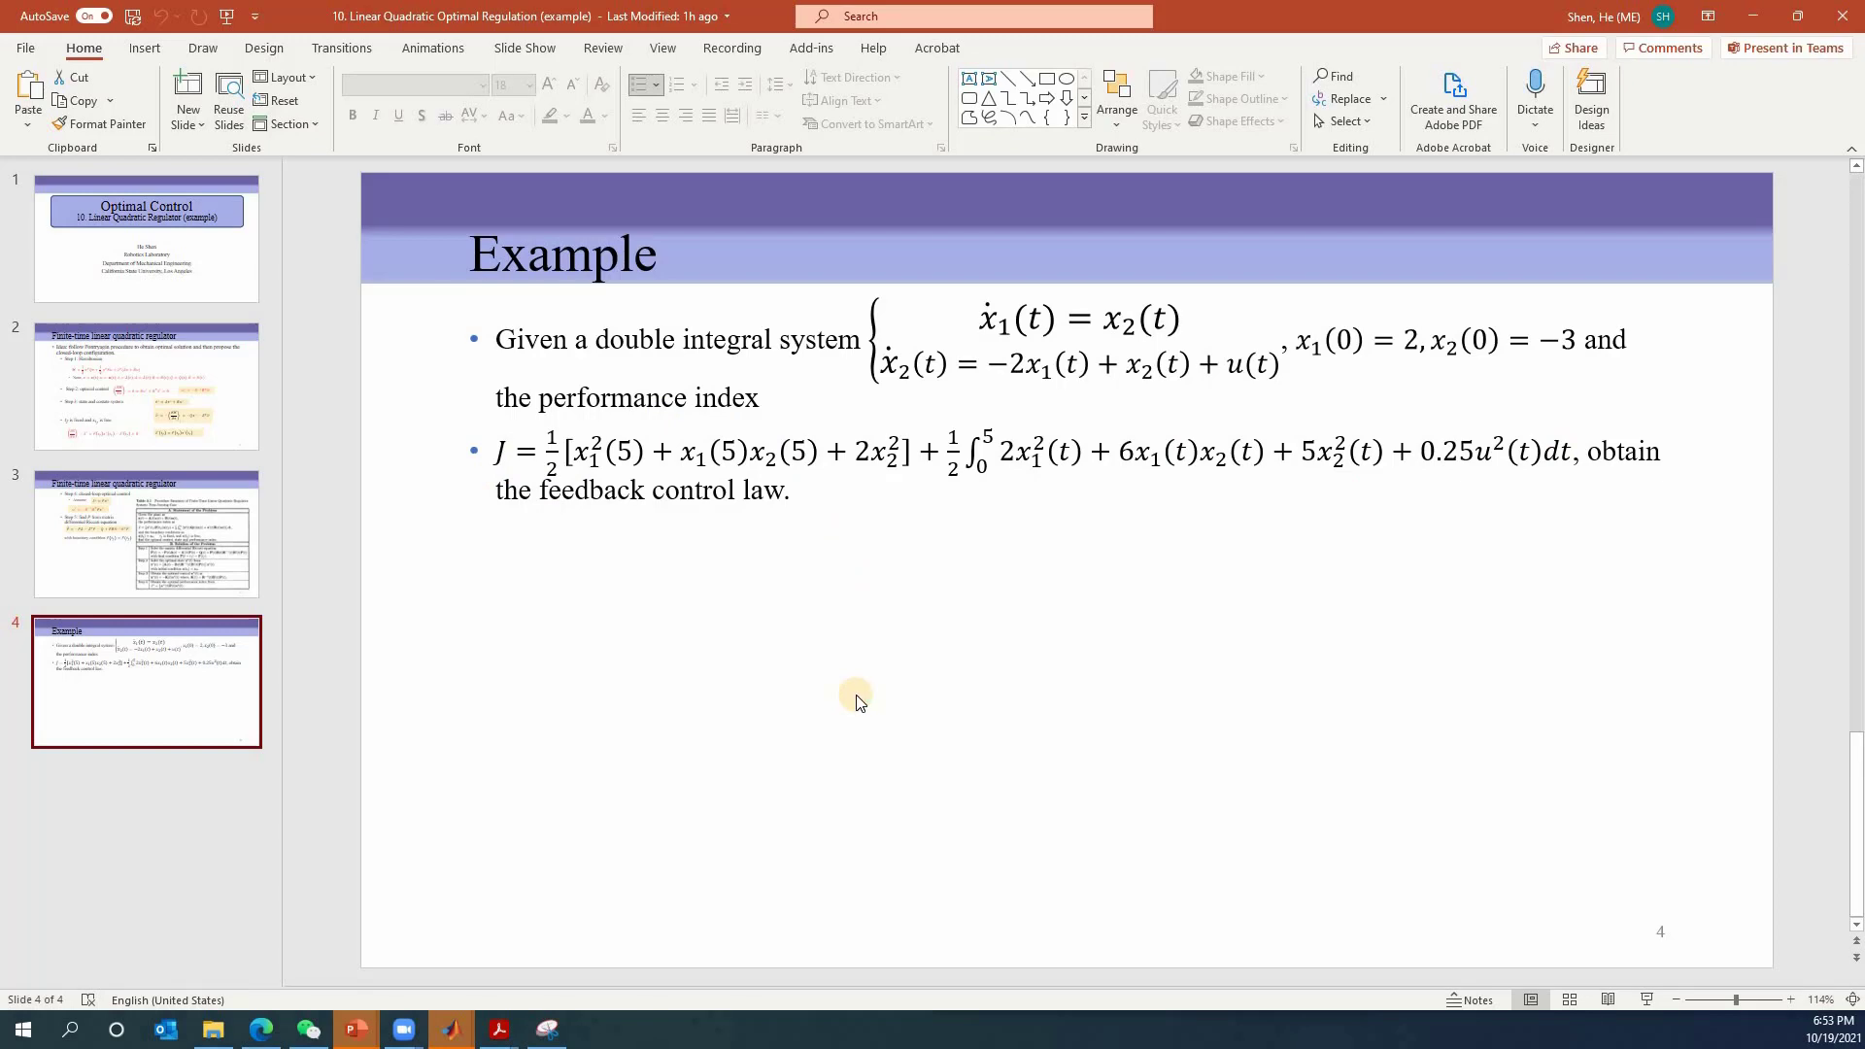
click(858, 504)
key(Return)
text(Solution:)
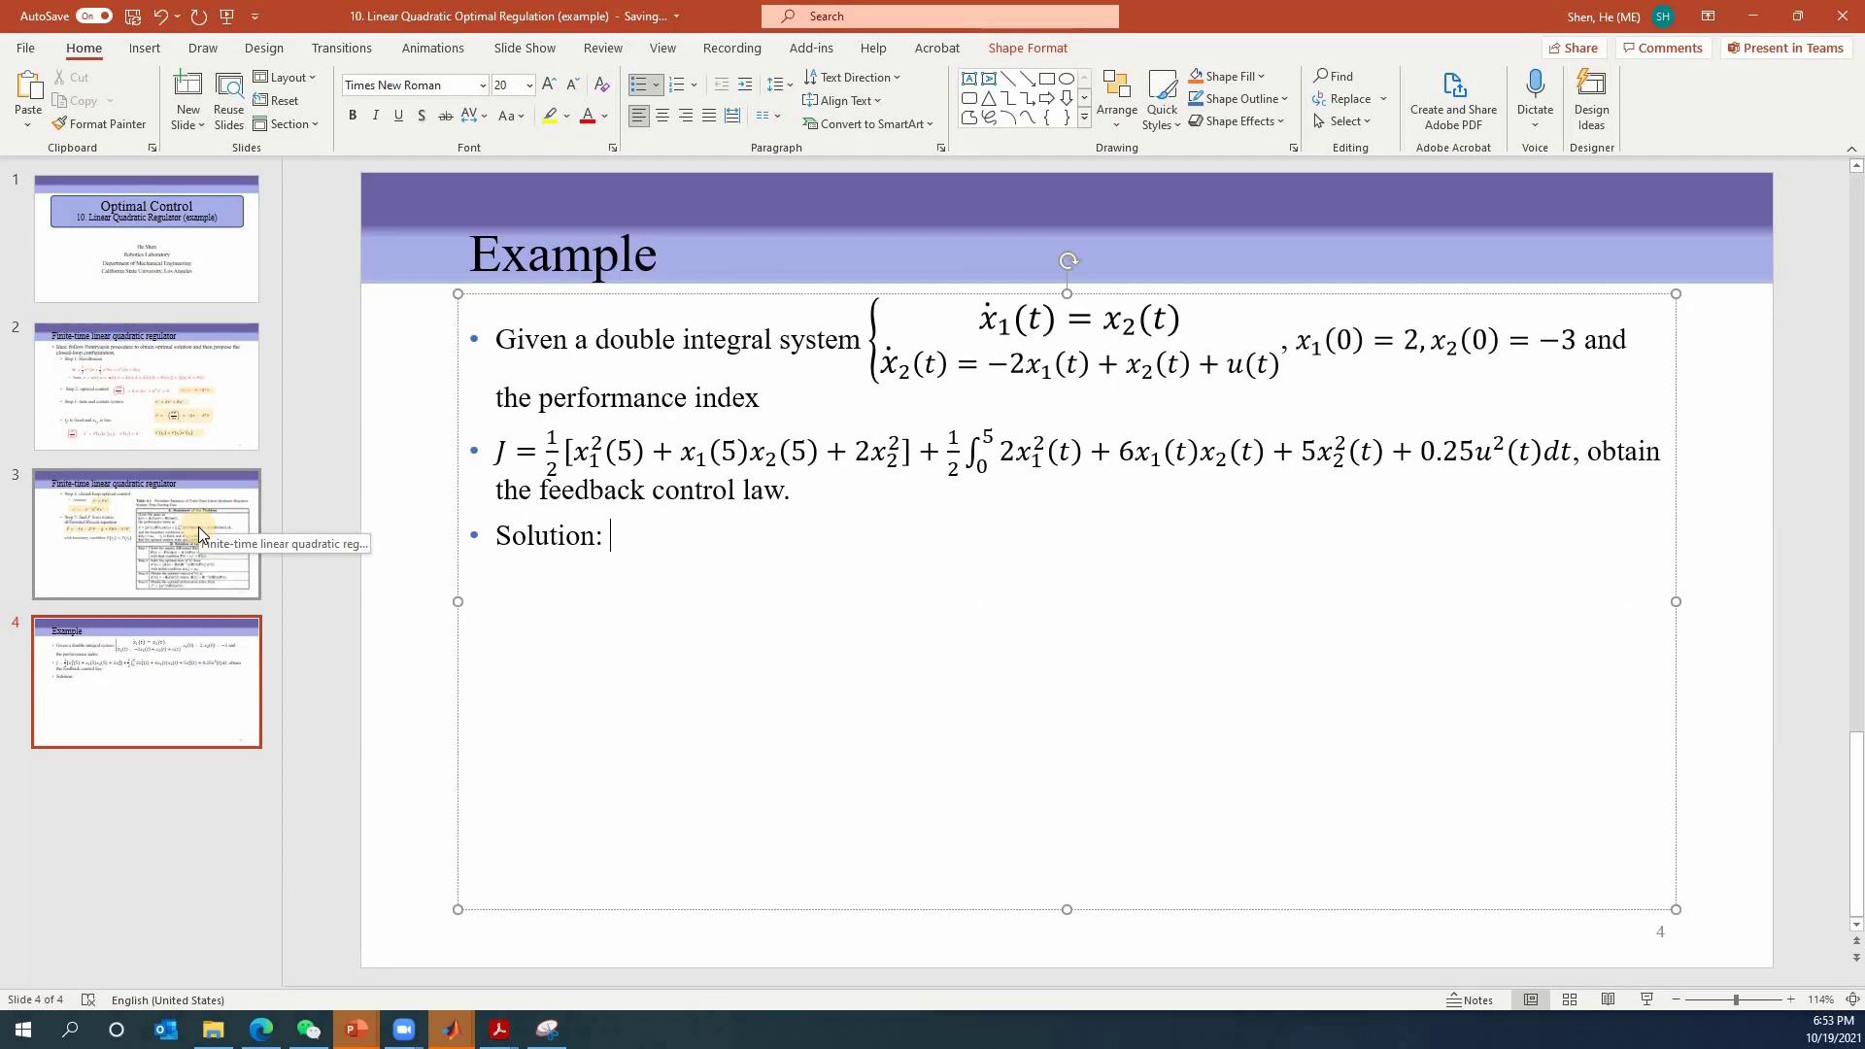
Consult the procedure table on slide 3 and add the bullet "Step 1: solve matrix differential Riccati equation" to the Example slide
click(198, 527)
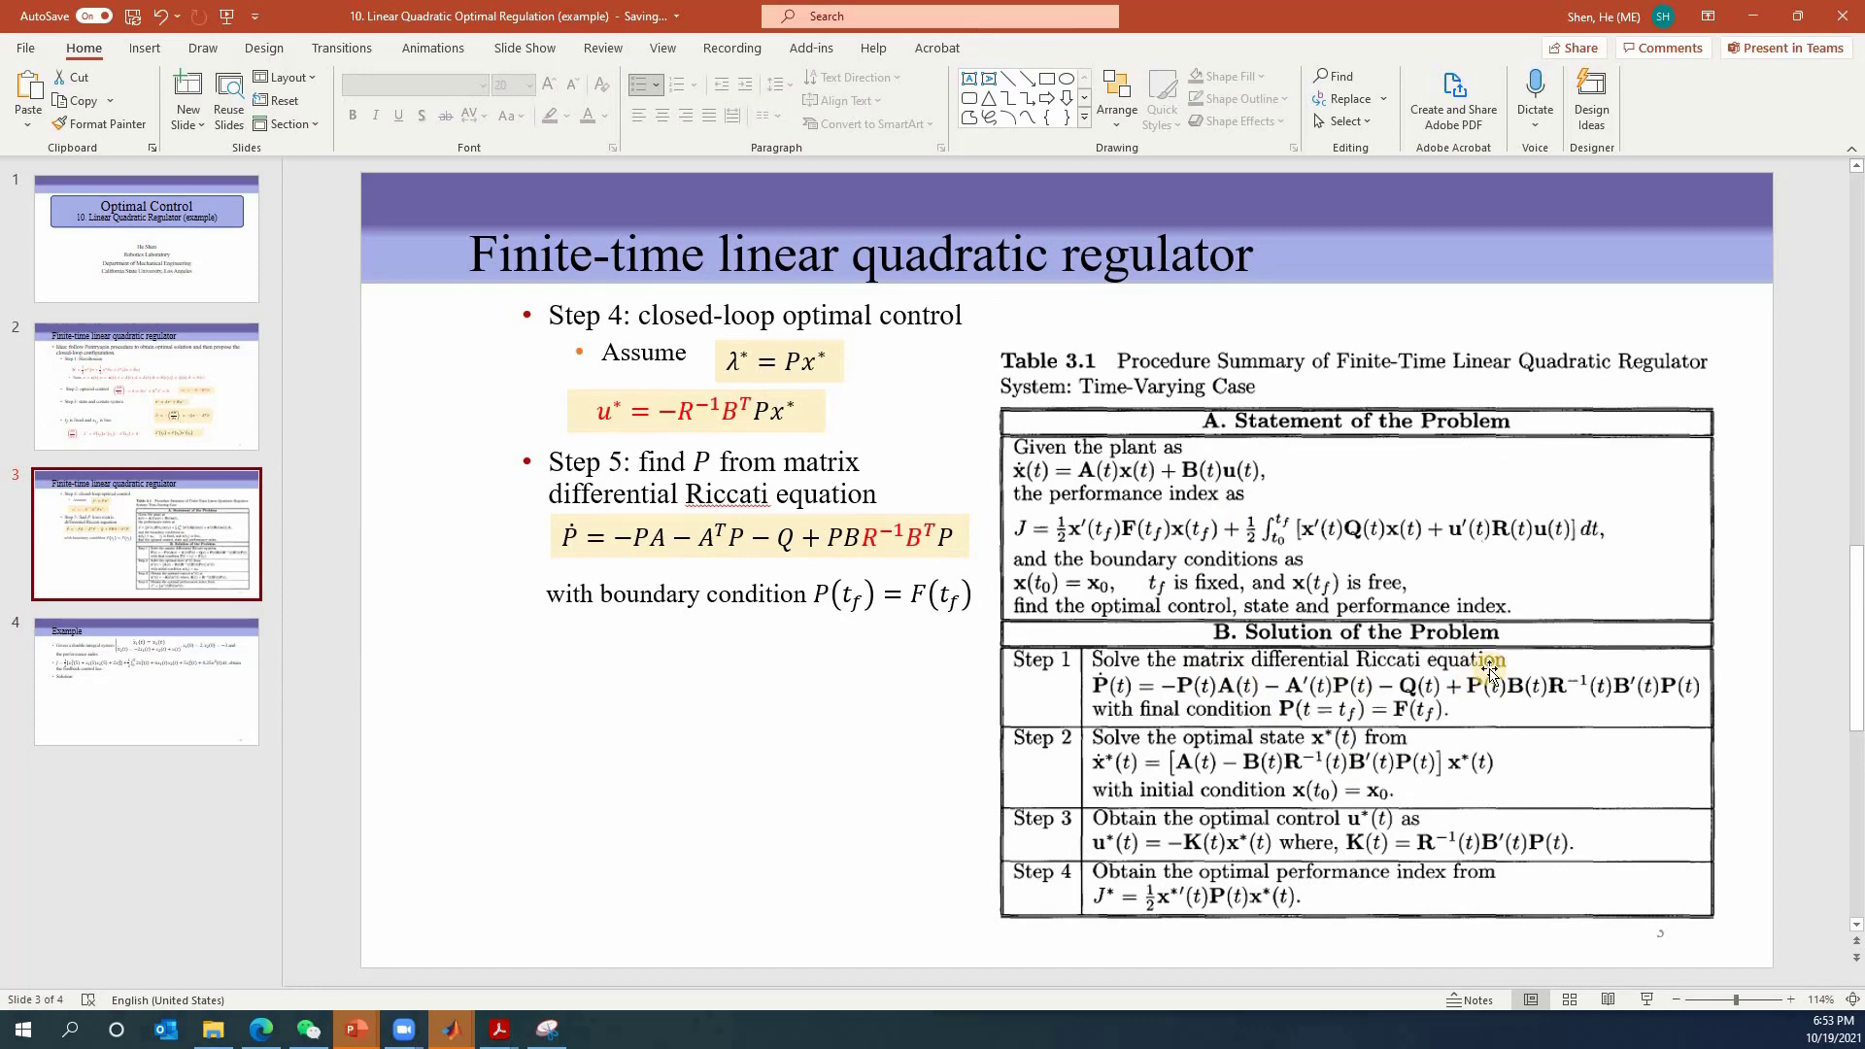
click(199, 649)
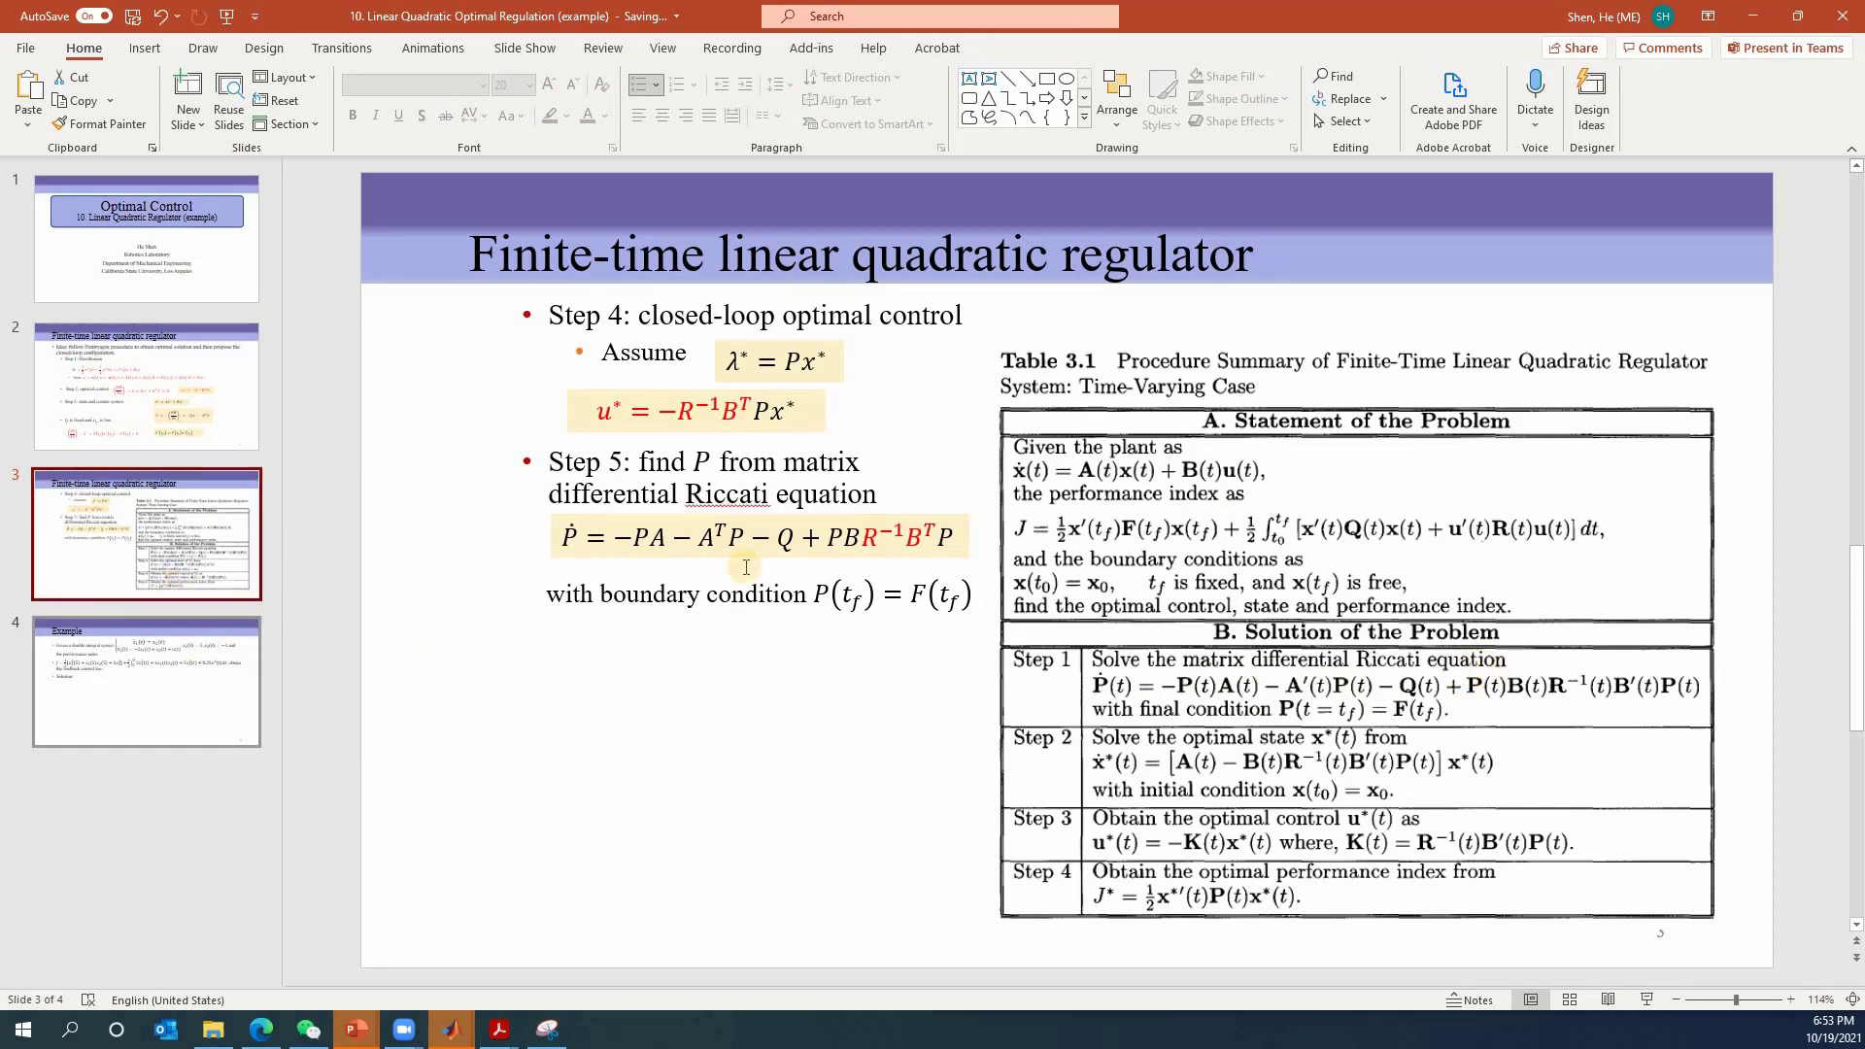
click(652, 551)
text(solve matrix differential Riccati)
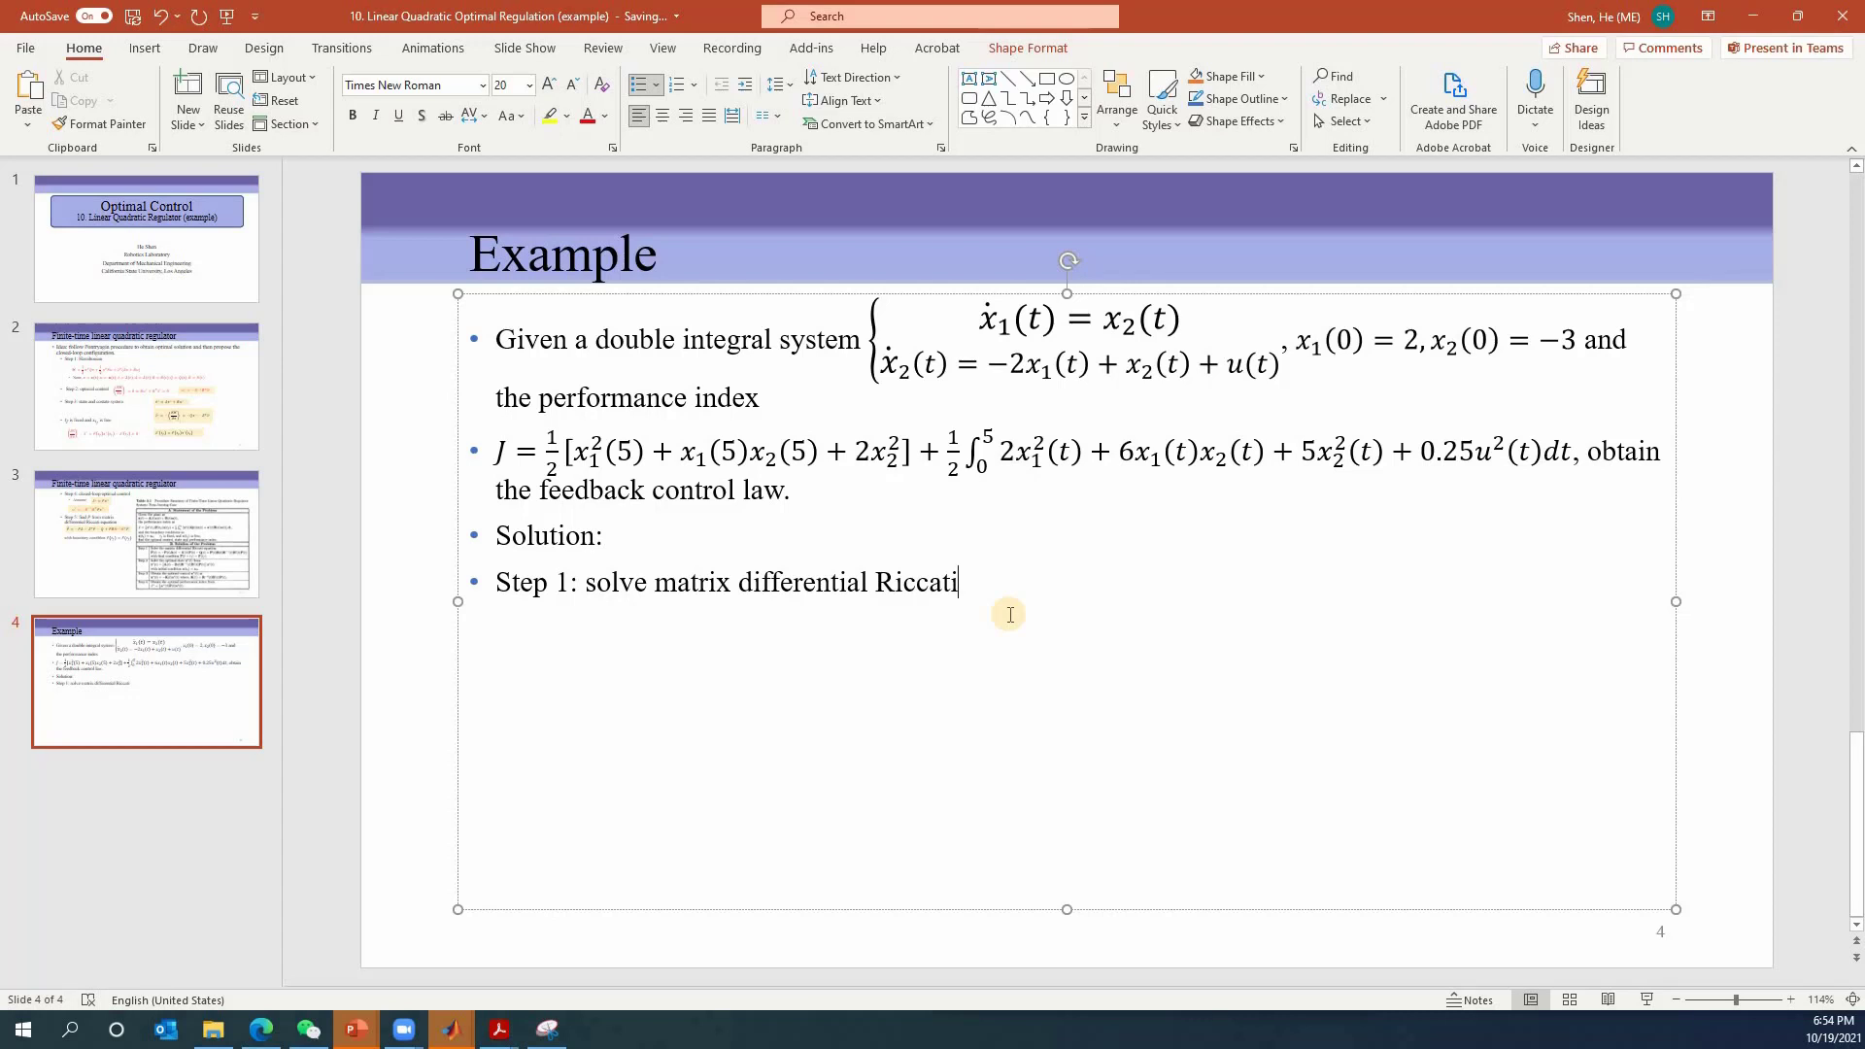
text( equation)
Copy the highlighted Riccati equation box from slide 3 and place it below the Step 1 bullet on the Example slide
key(Page_Up)
click(748, 559)
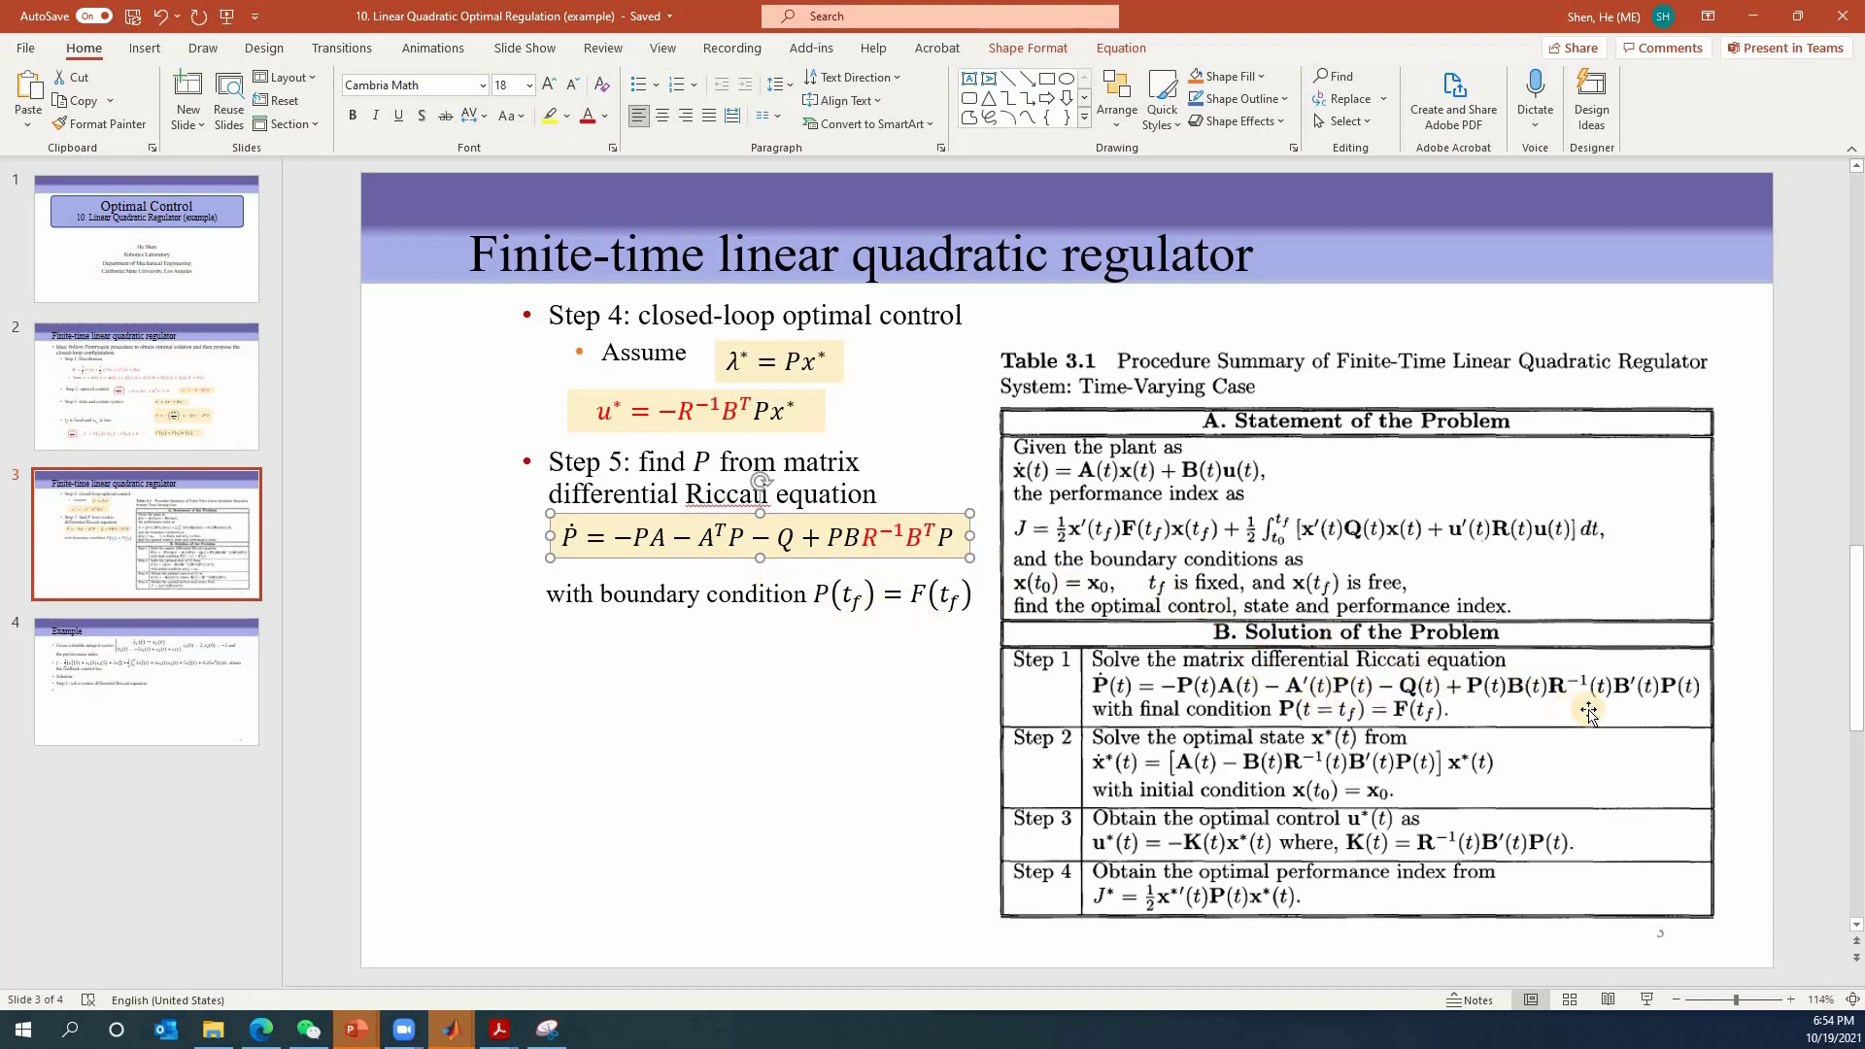
key(ctrl+y)
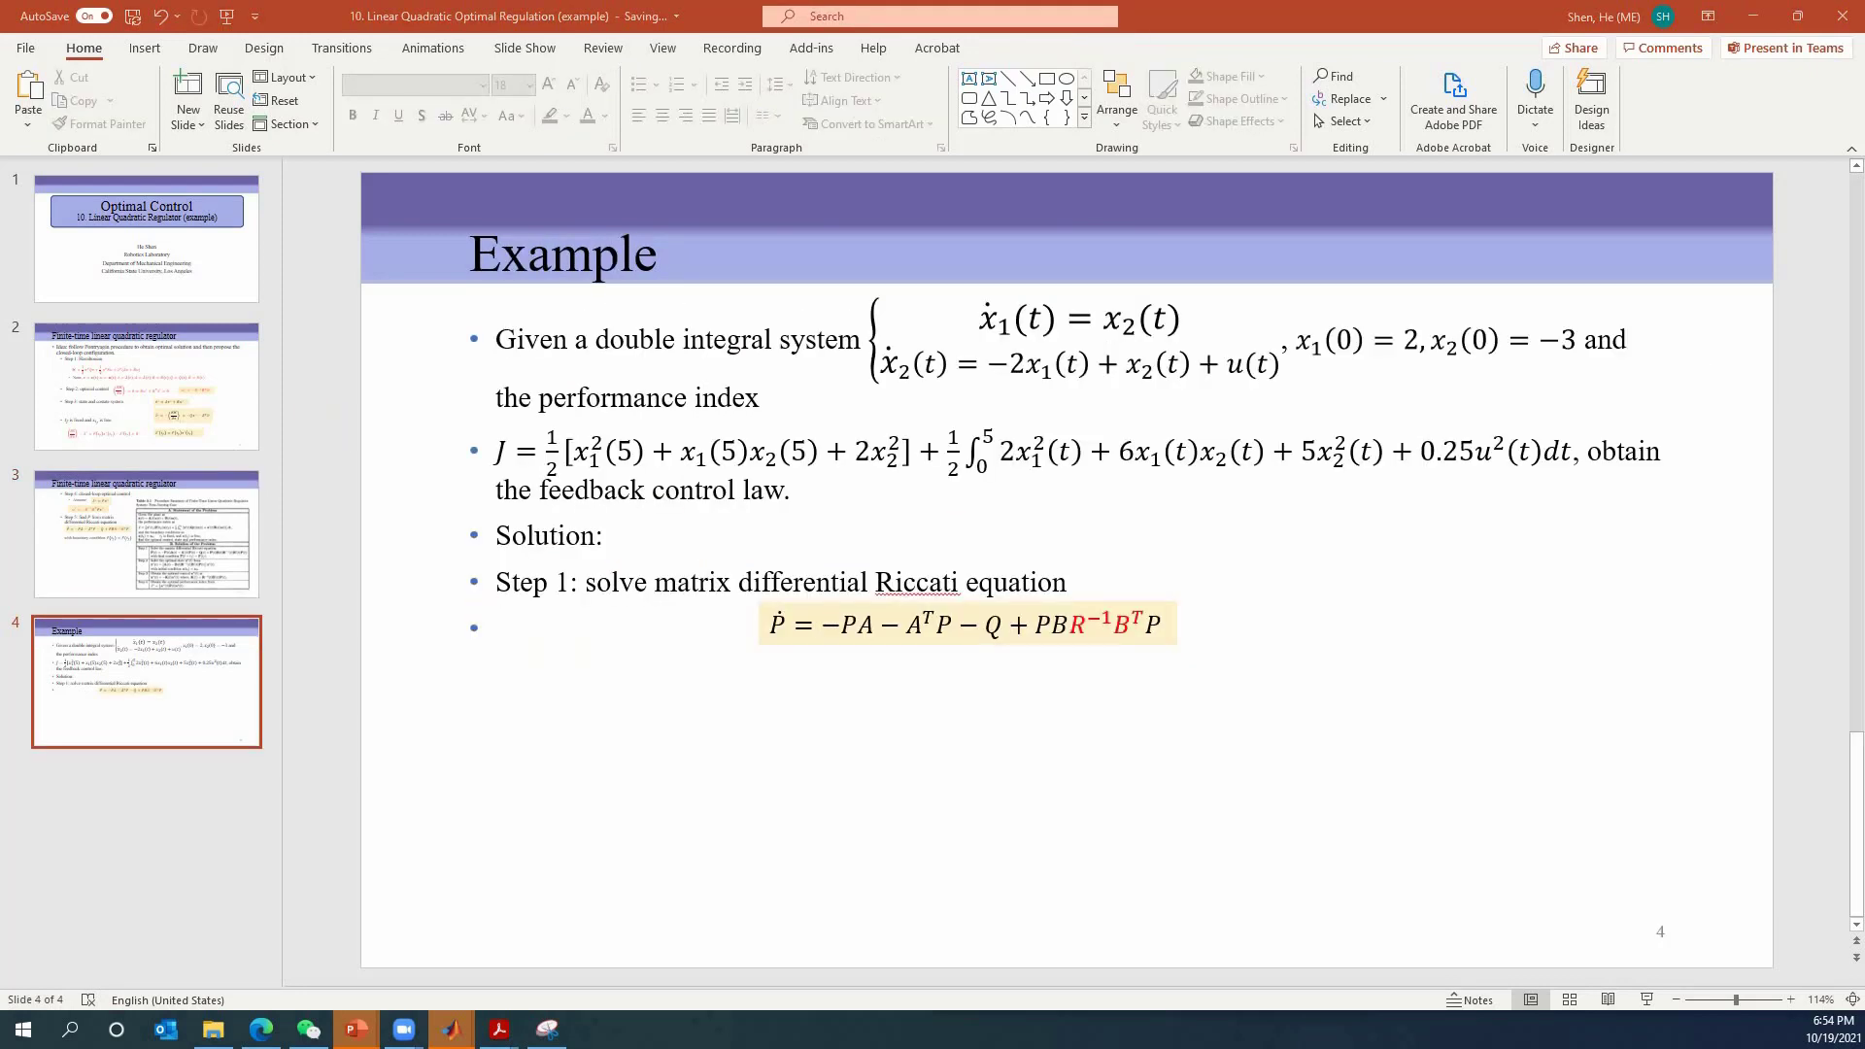
key(alt+Tab)
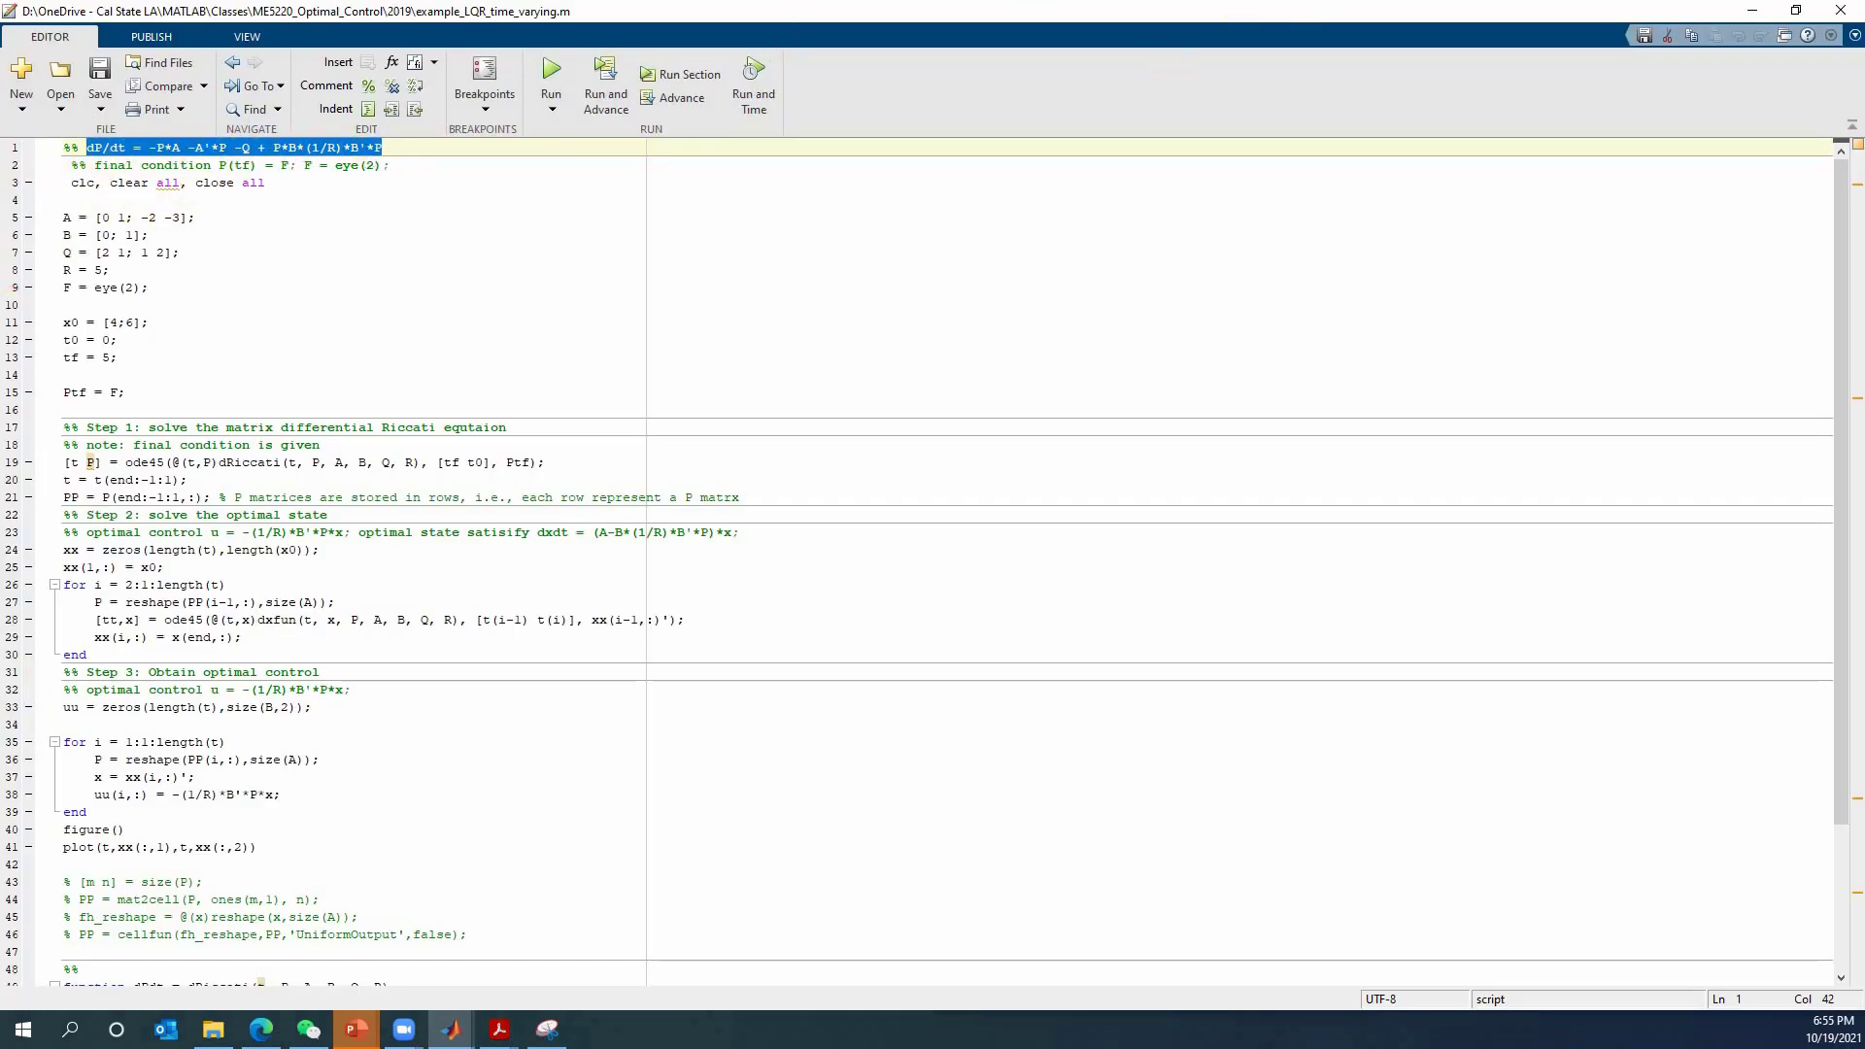
key(alt+Tab)
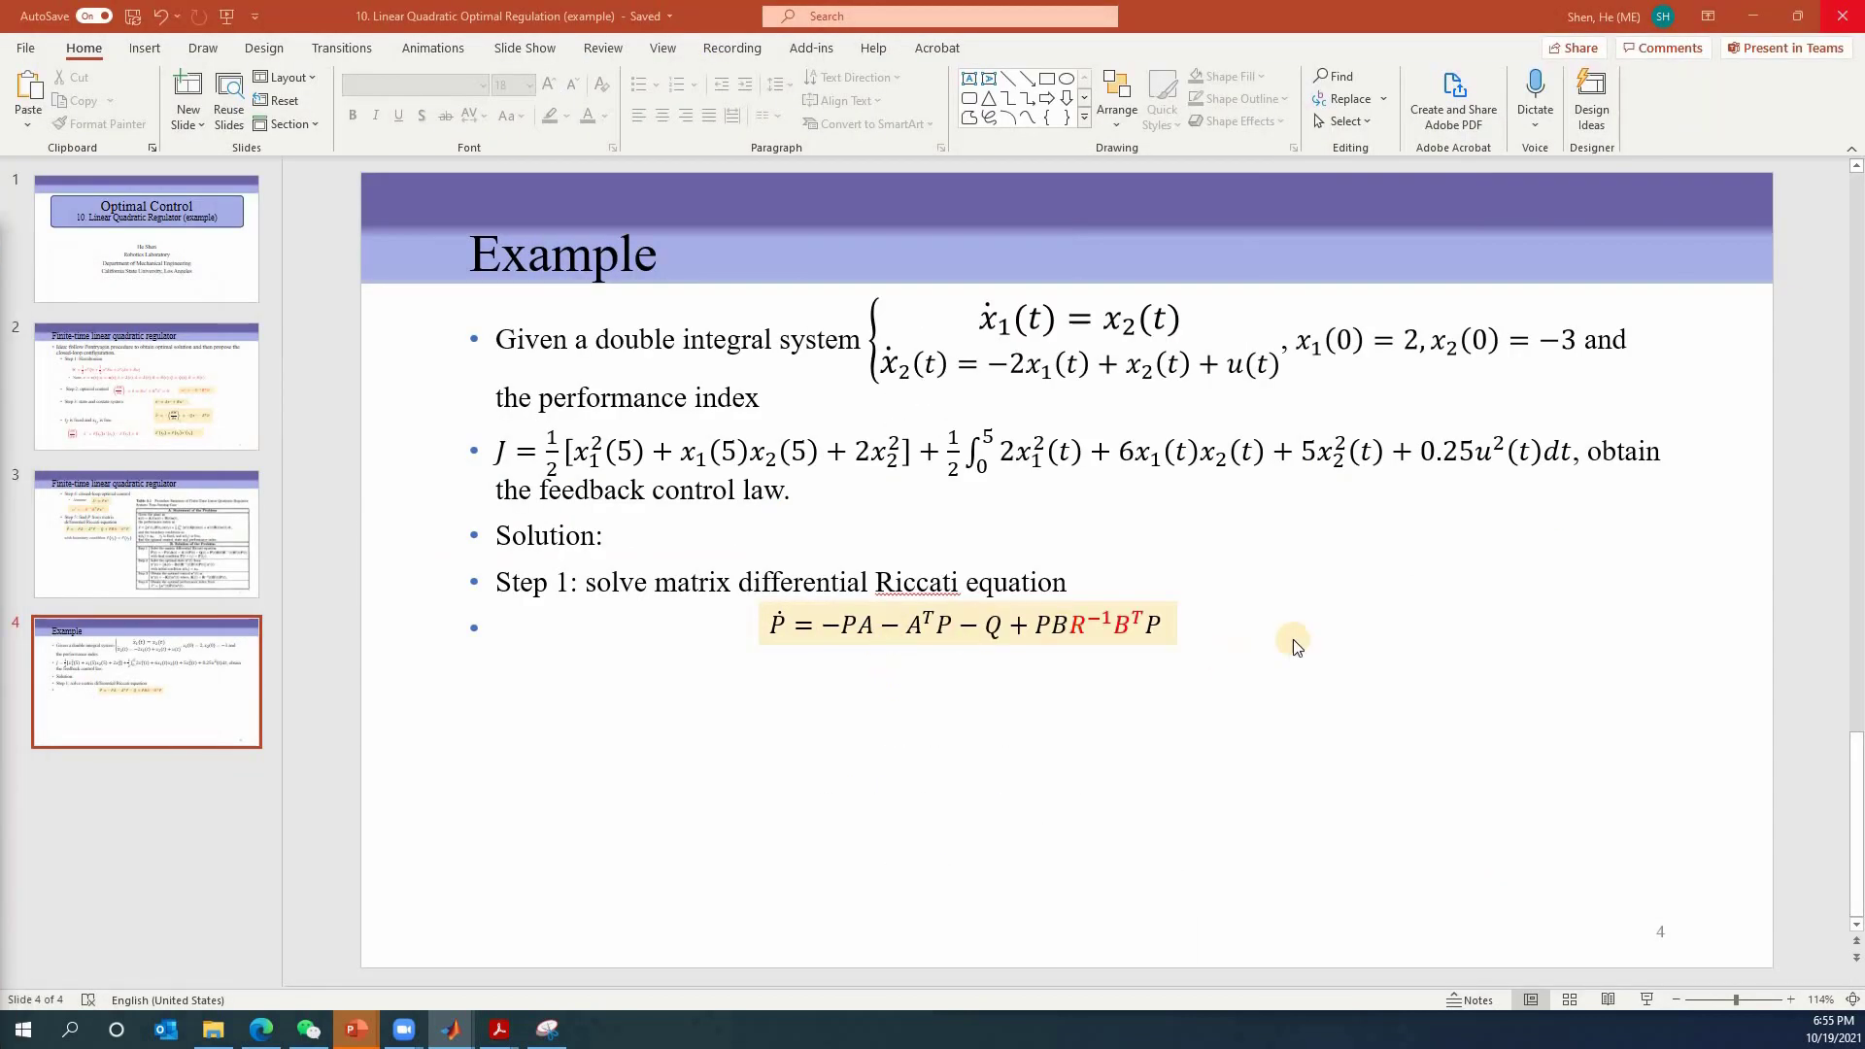
Make room below the Riccati equation and add the state equation ẋ = Ax + Bu as a new equation bullet
click(1112, 584)
key(Return)
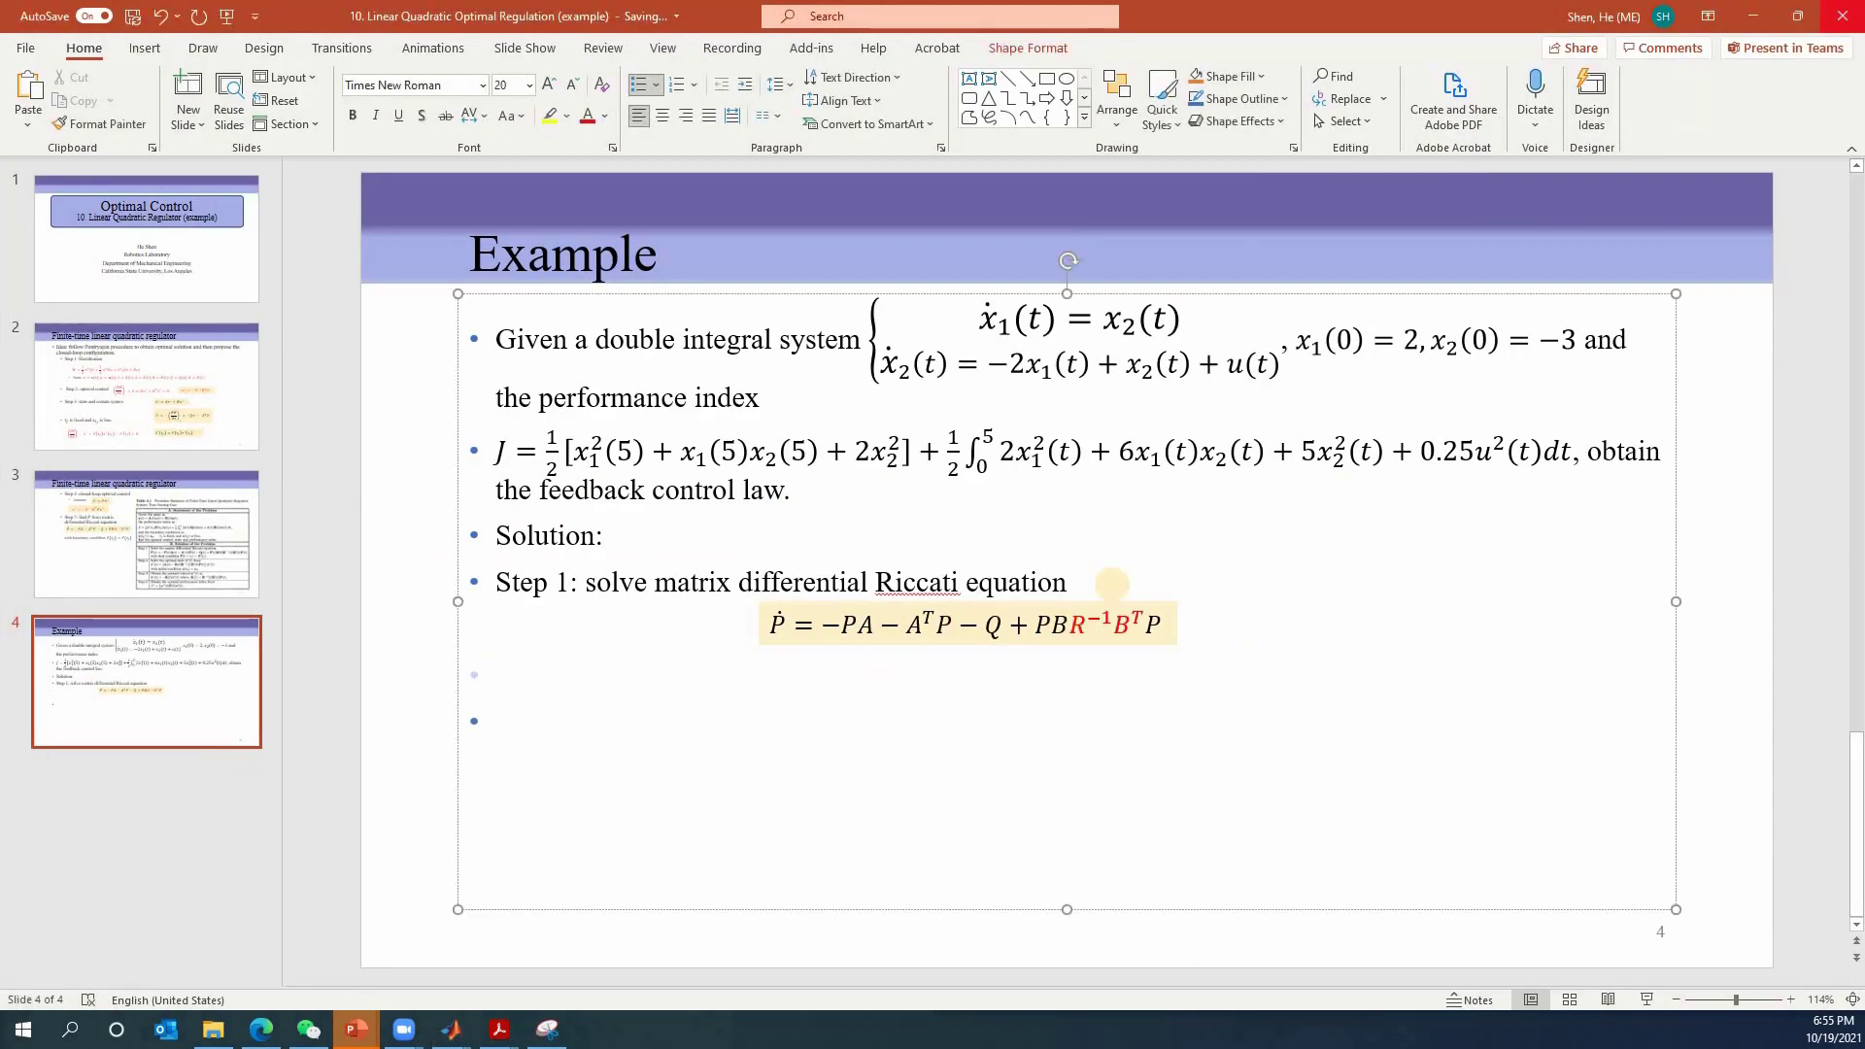
key(alt+equal)
text(A)
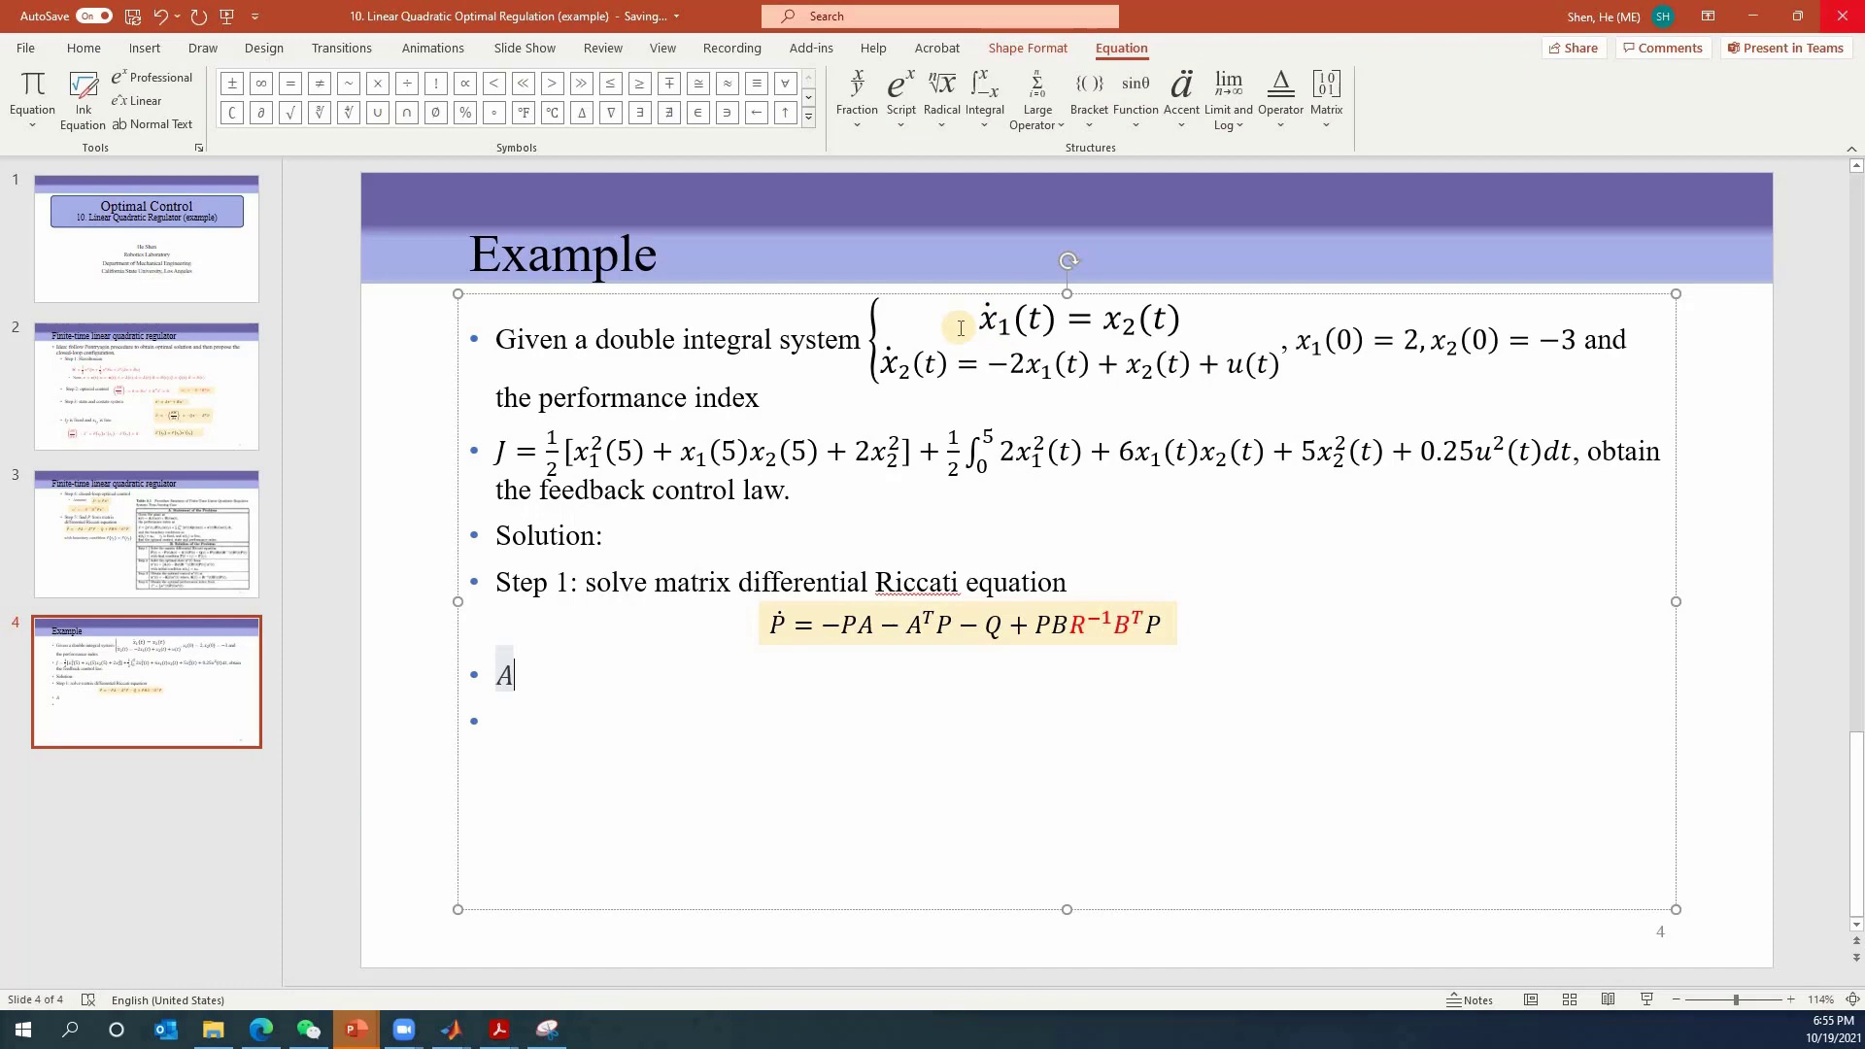
text(x\dot =)
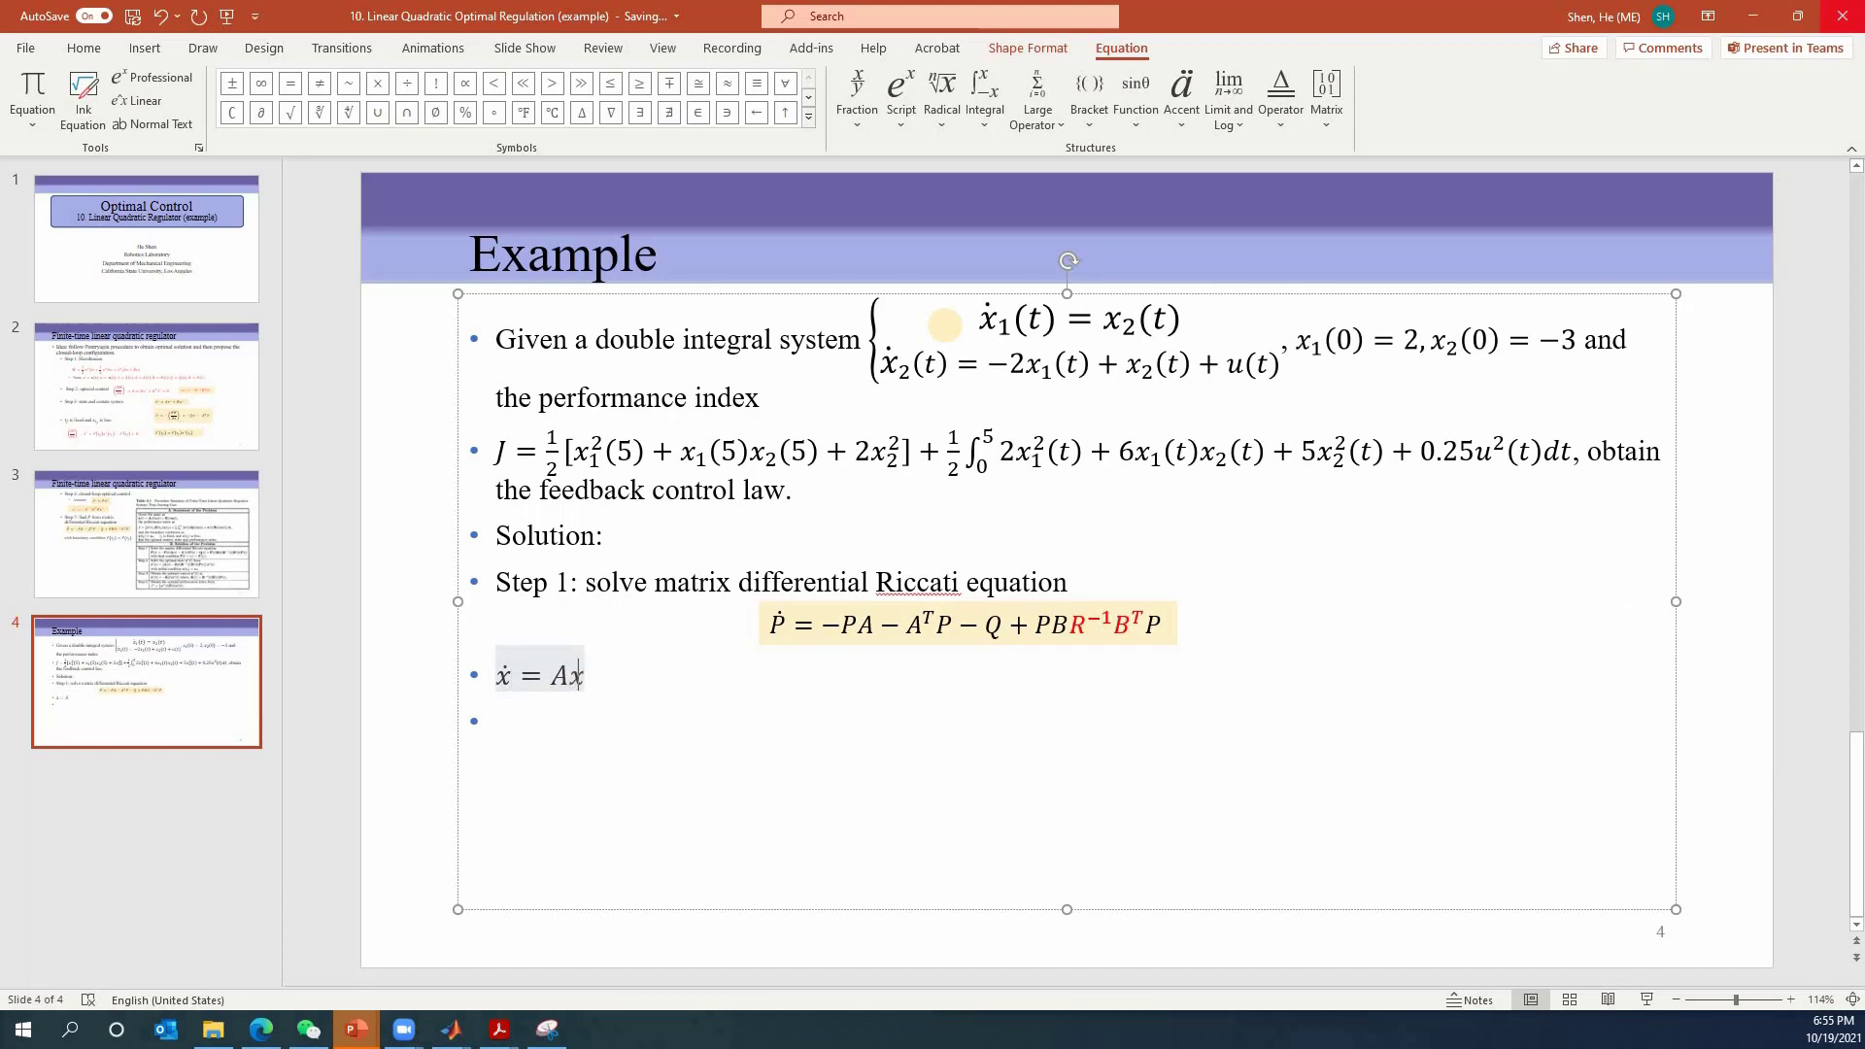
text(x+B)
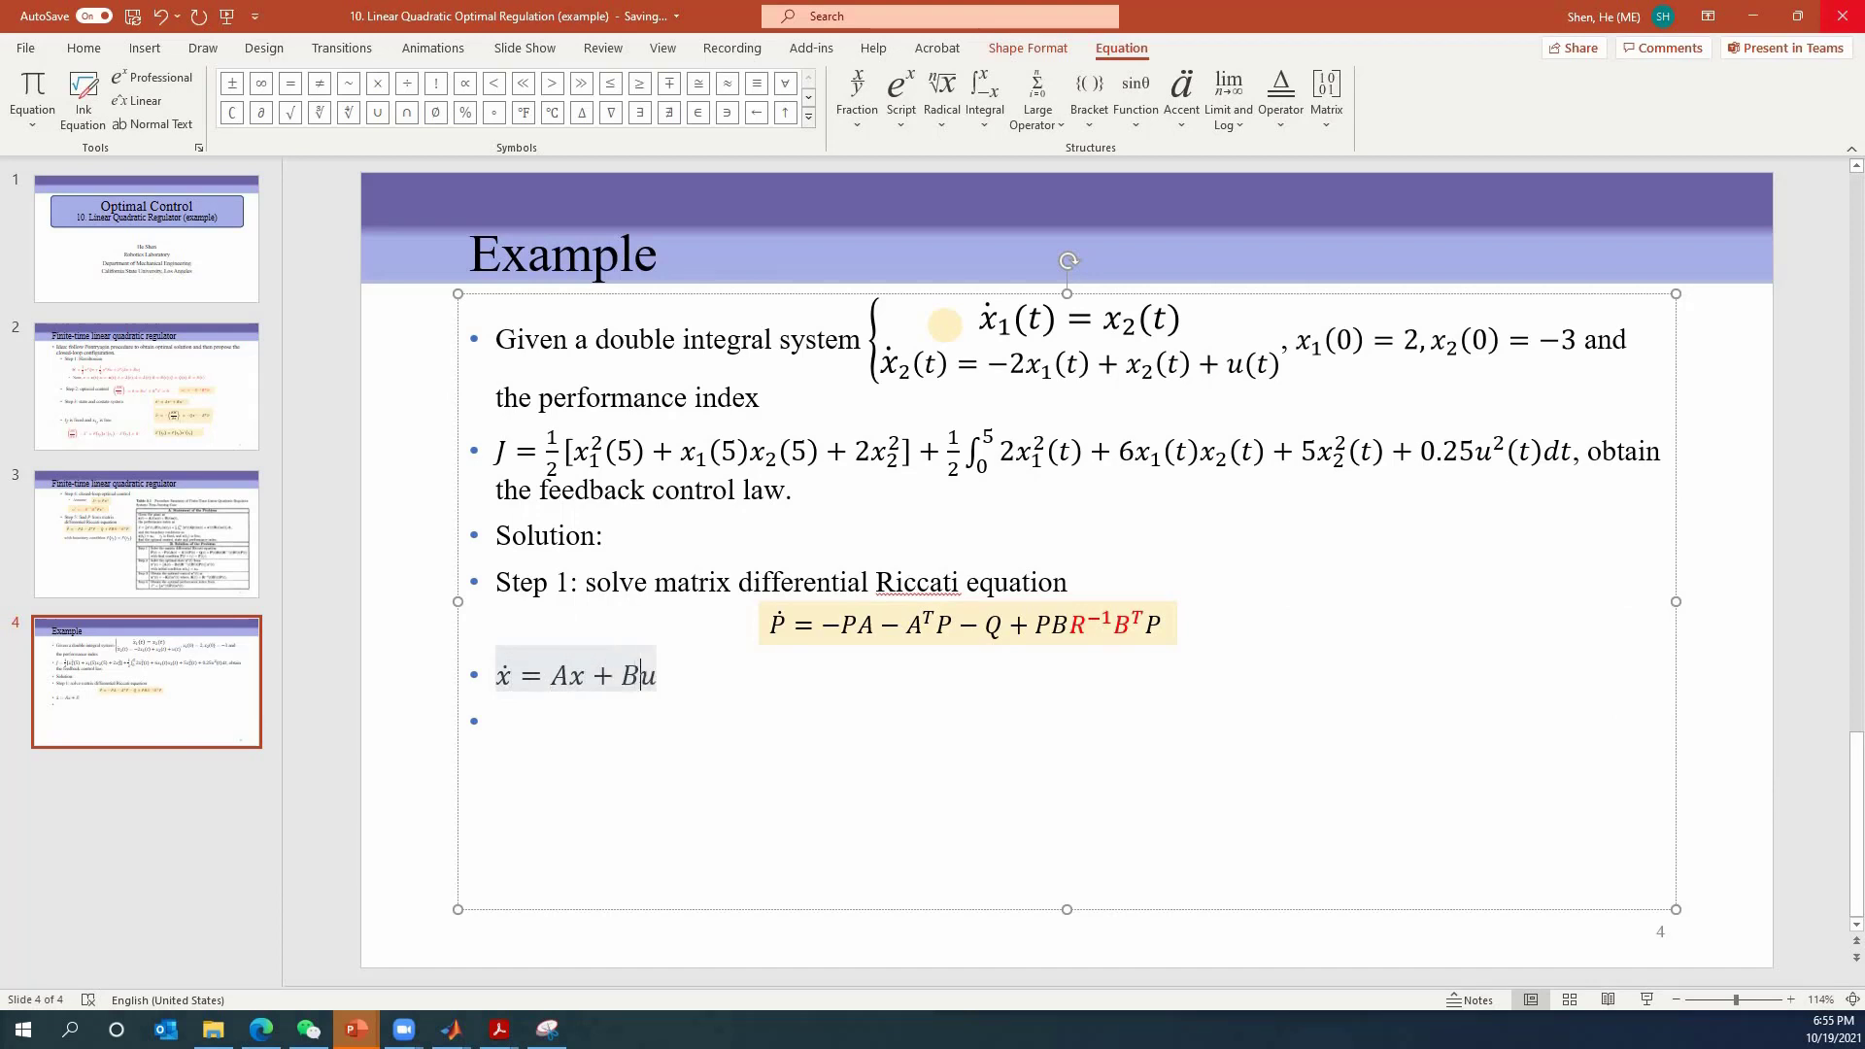
Append A as a bracketed 2×2 matrix after the state equation, with rows 0, 1 and -2, 1
text(u,A=[\matrix(&@&)])
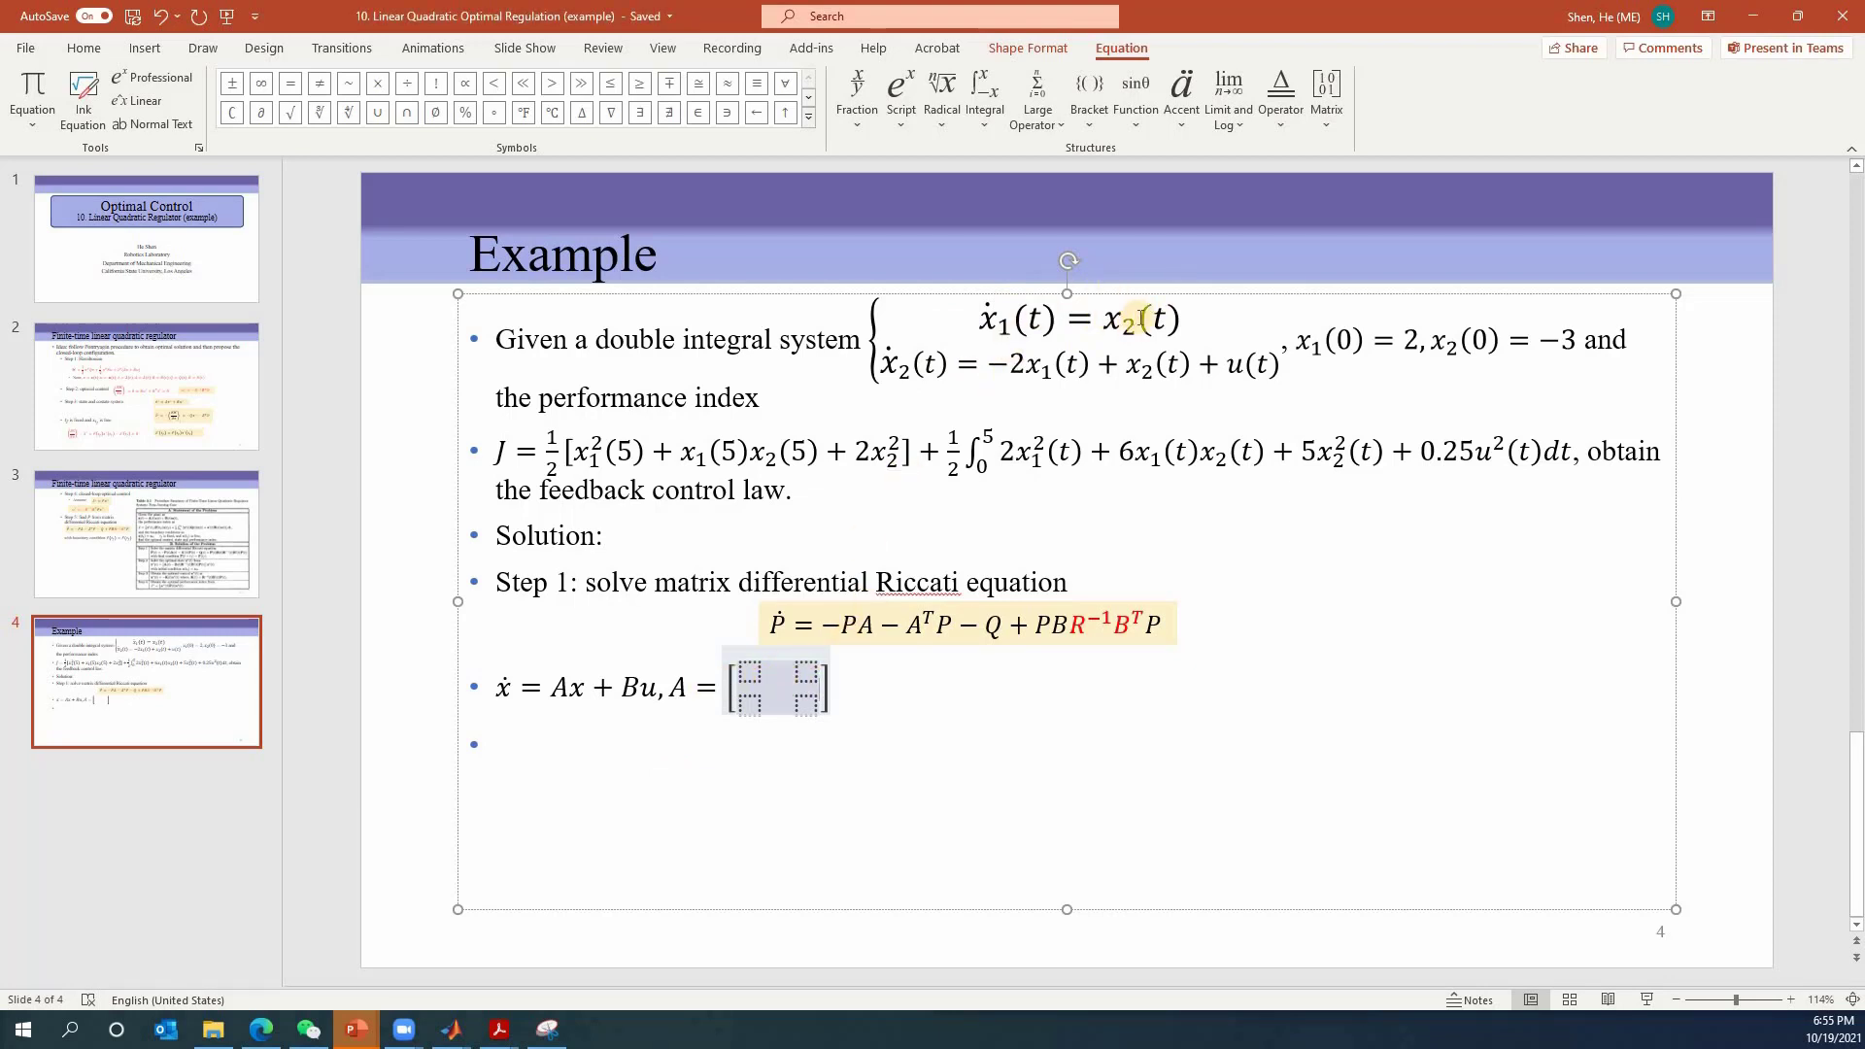
click(755, 677)
text(0)
key(Right)
text(1)
click(762, 708)
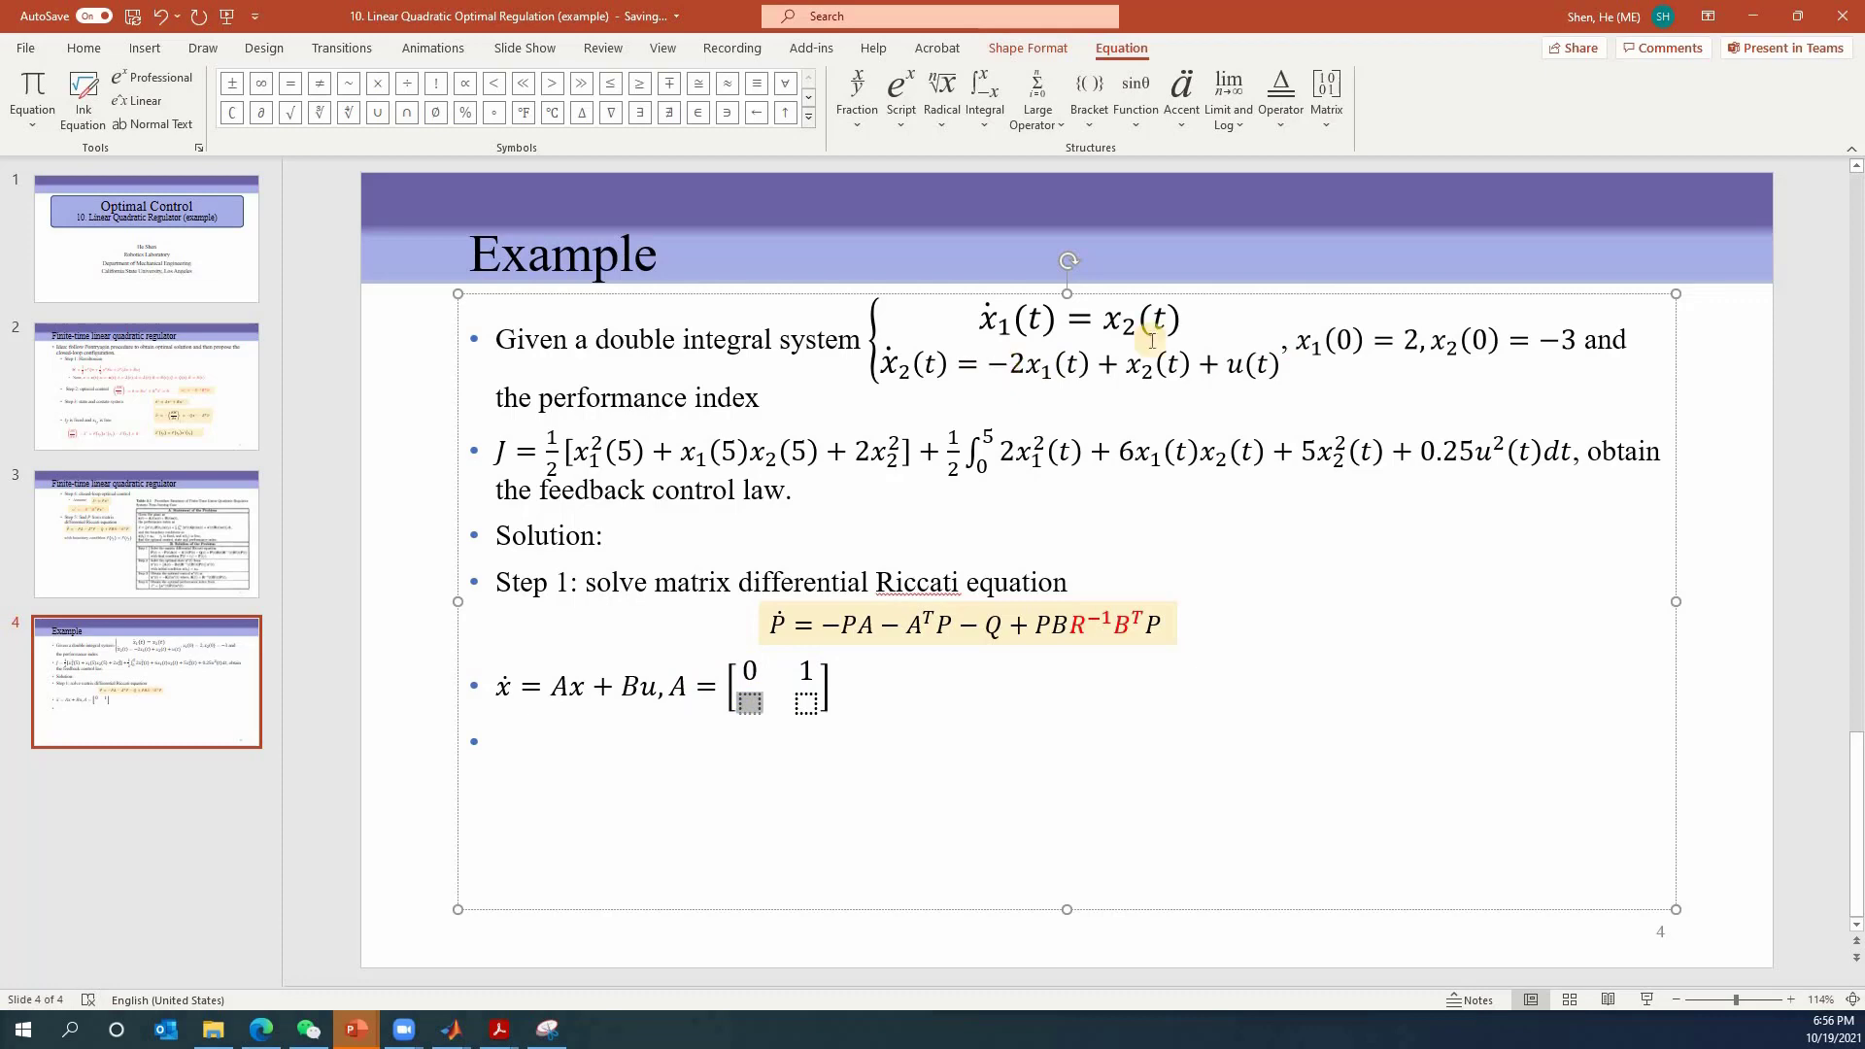
text(-2)
click(816, 690)
text(1)
Append B after matrix A as a bracketed two-row column matrix containing 0 and 1
click(882, 685)
text(, B = [])
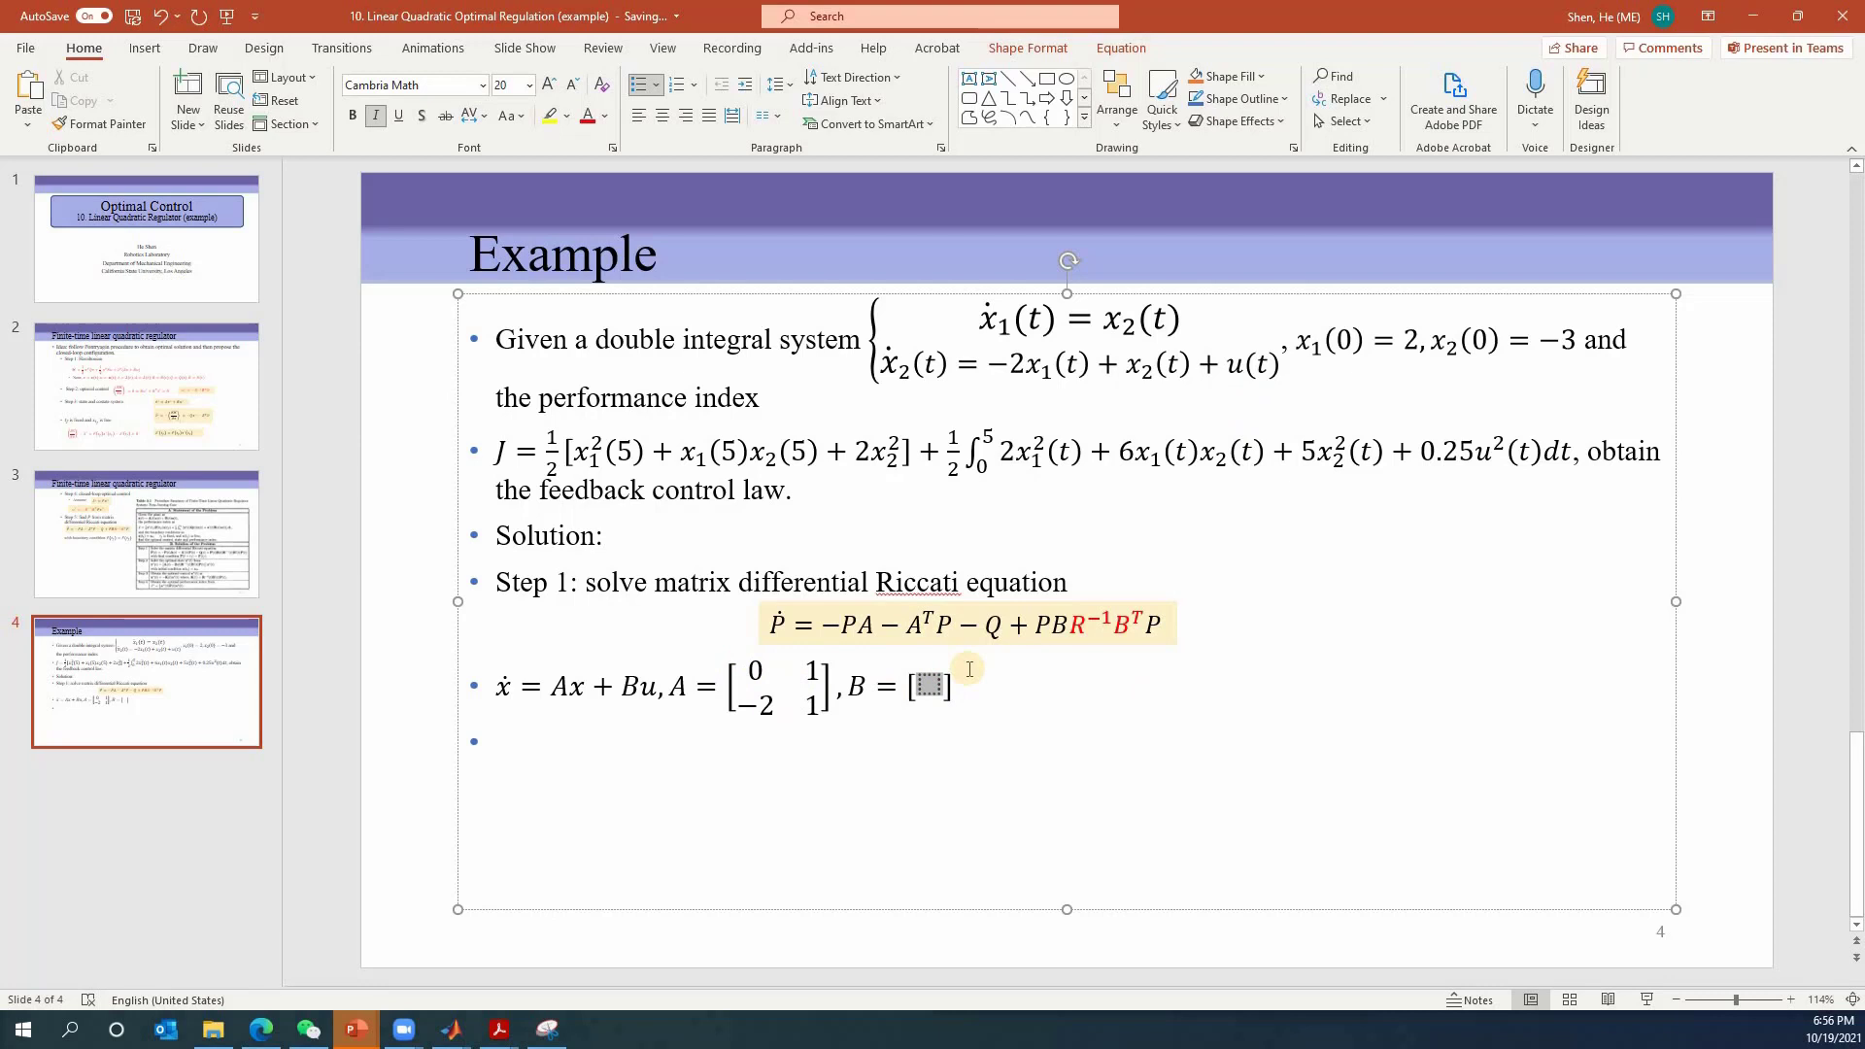
key(Return)
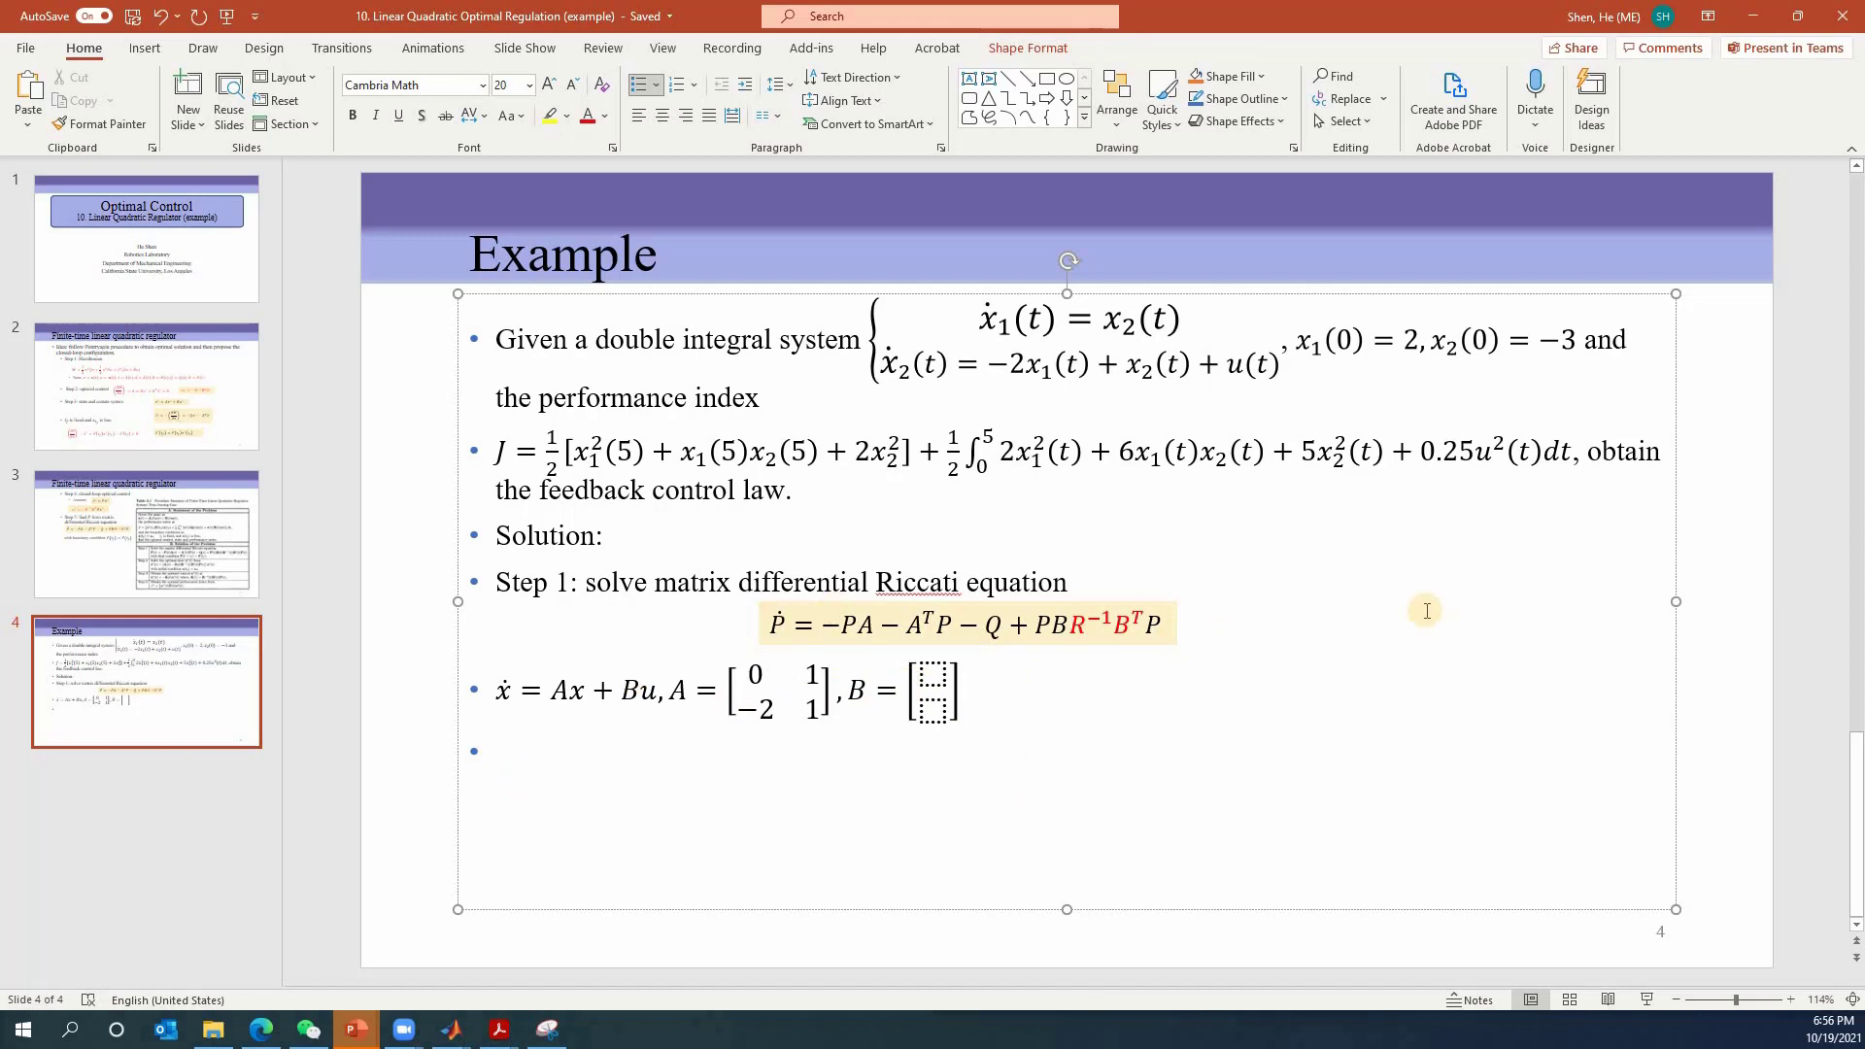
key(Left)
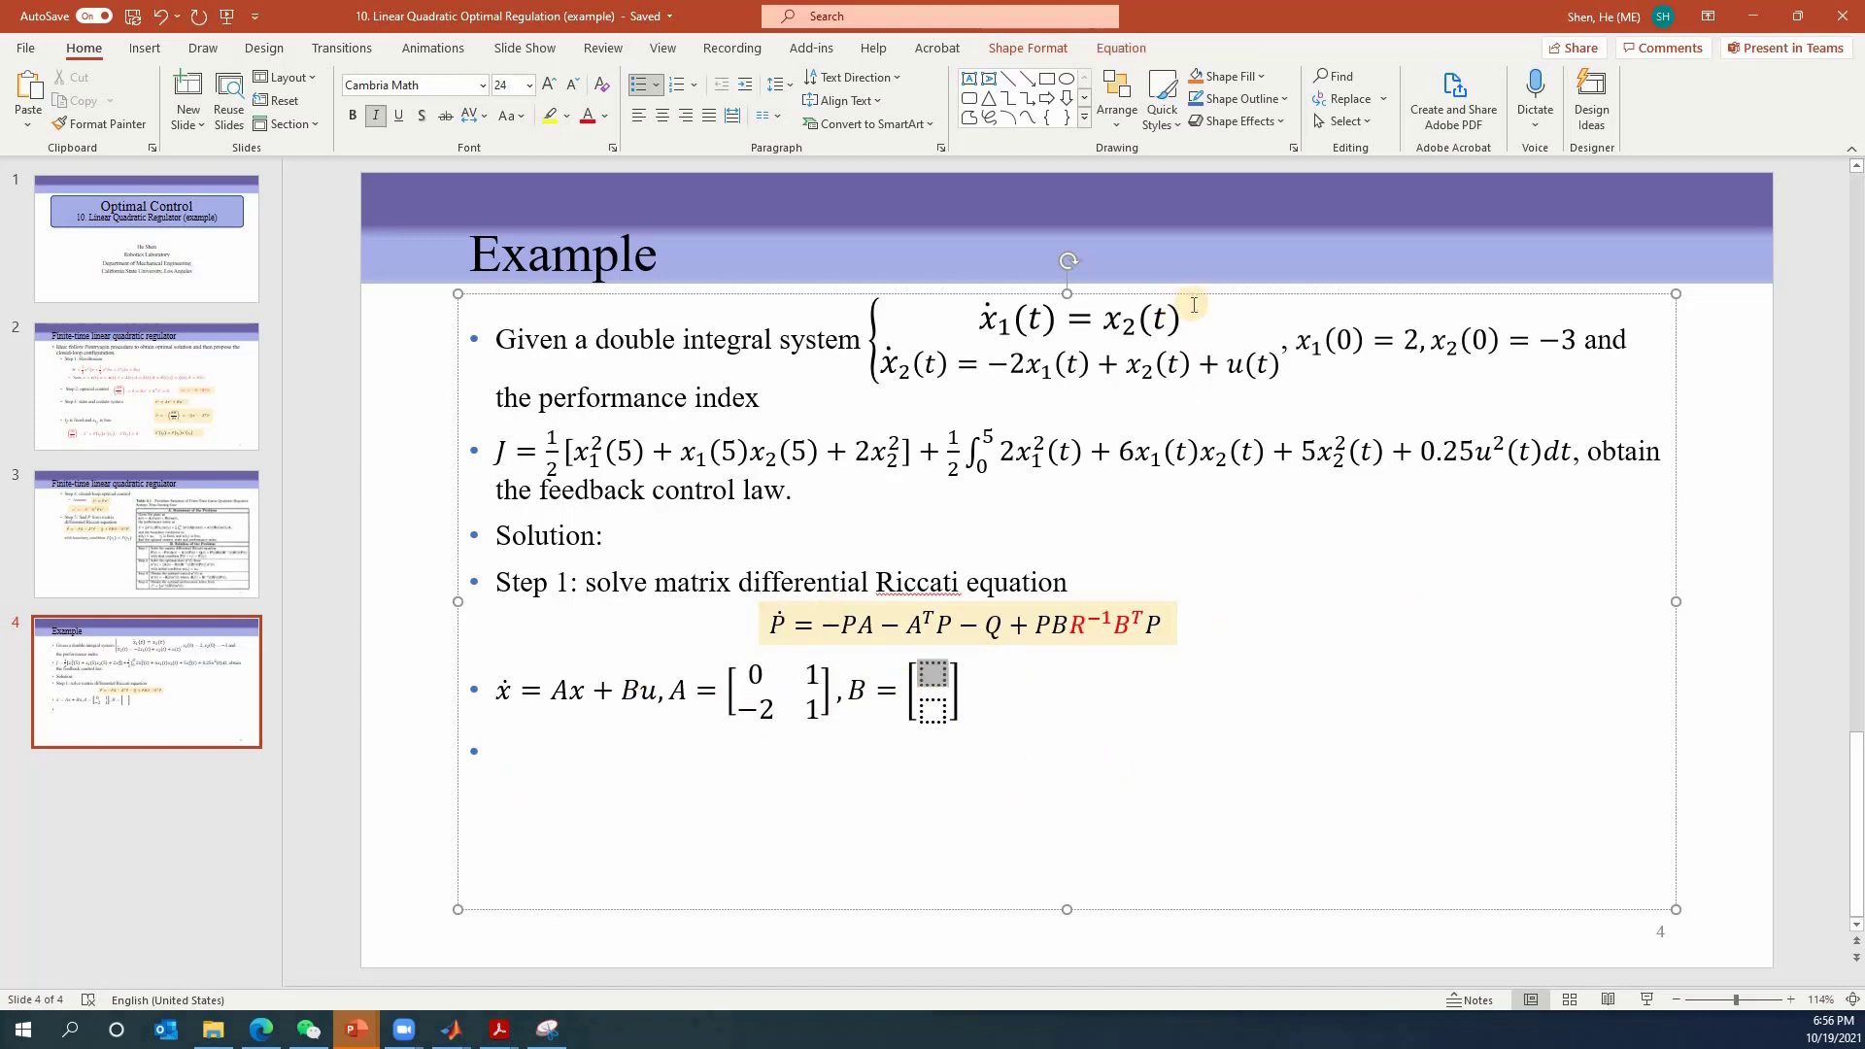
text(0)
key(Down)
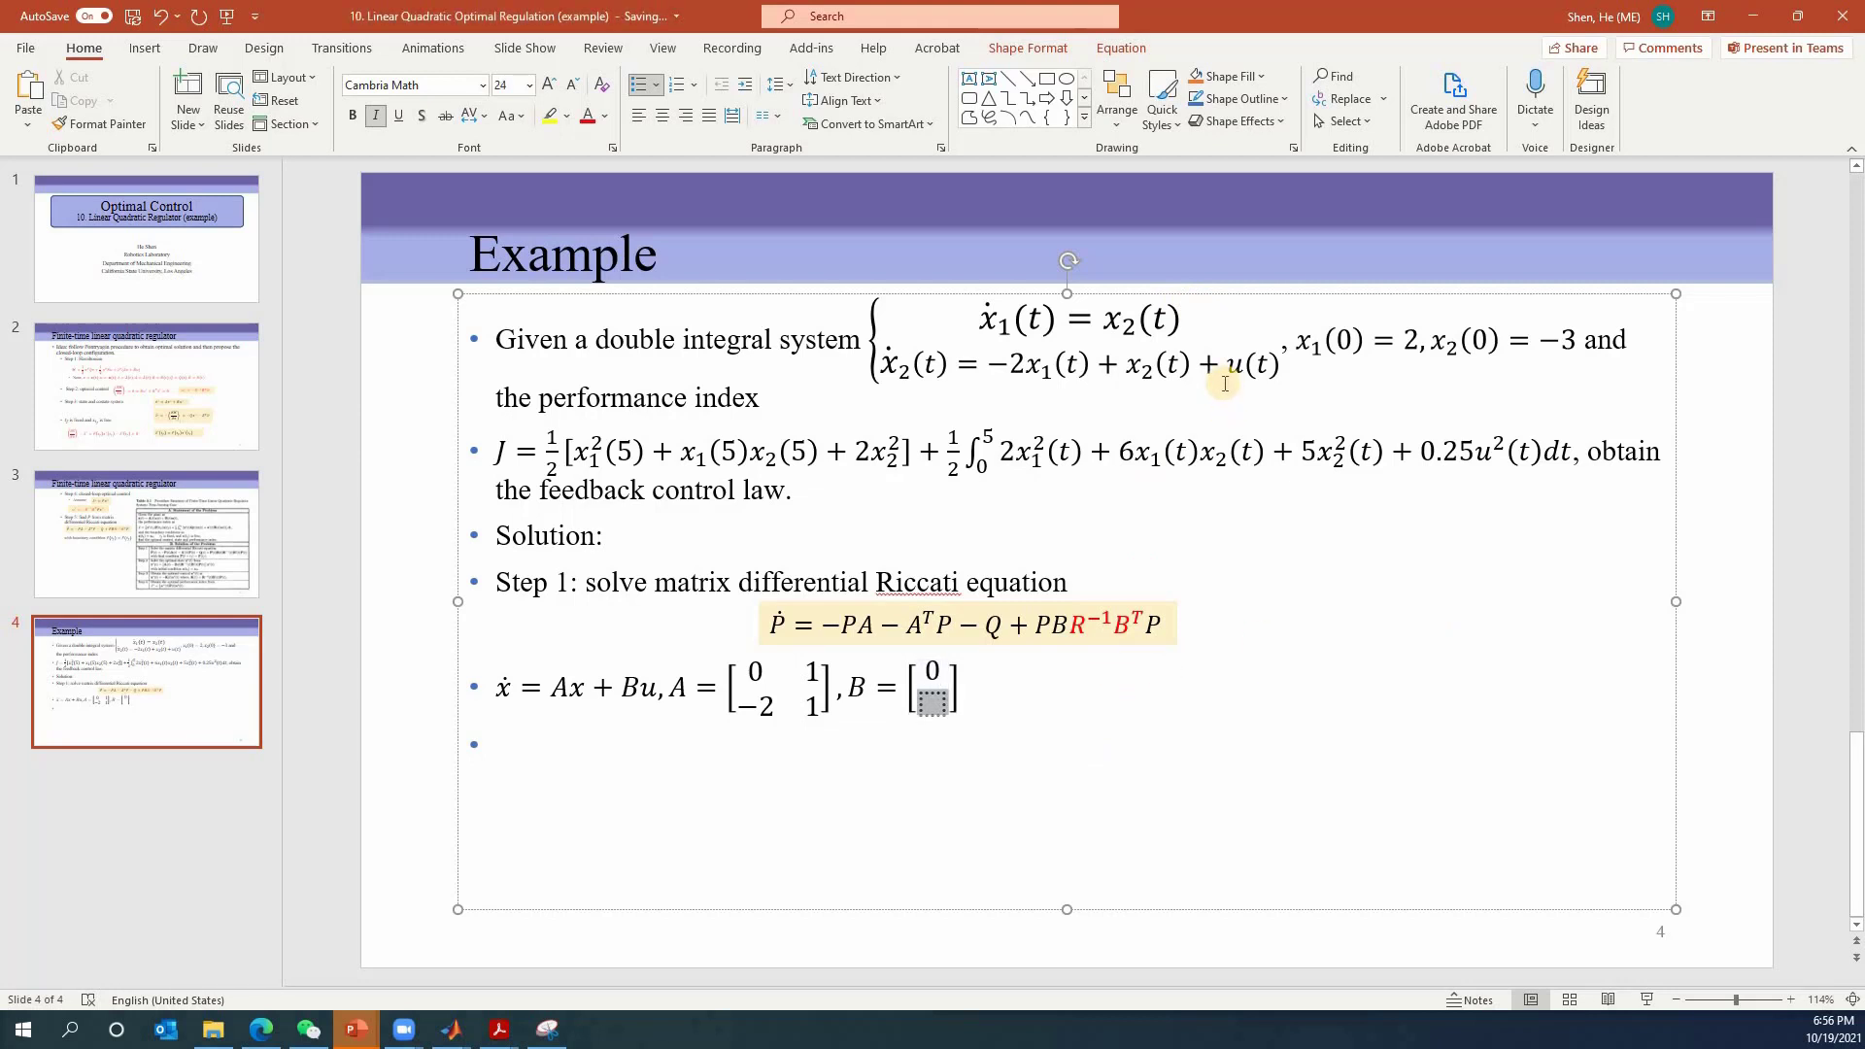
text(1)
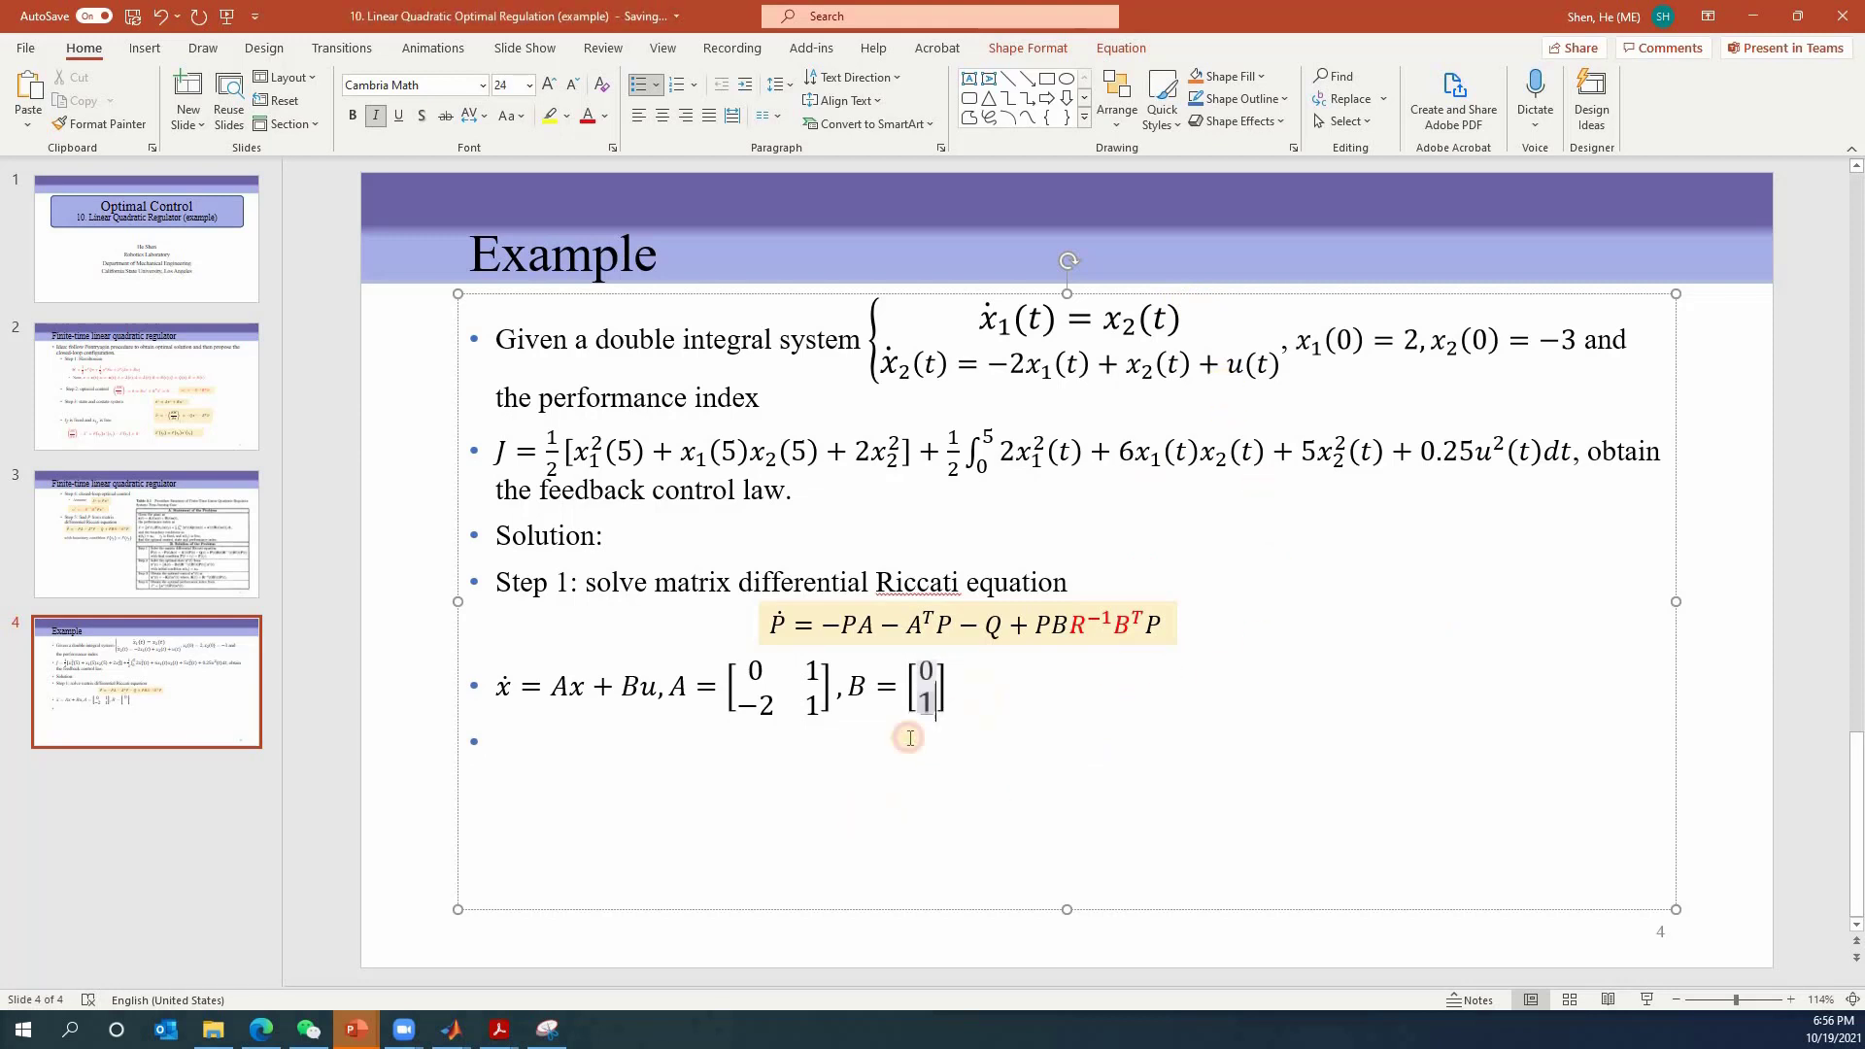
Add an equation bullet below the state equation starting with Q = and an empty bracketed 2×2 matrix
click(1016, 689)
key(Return)
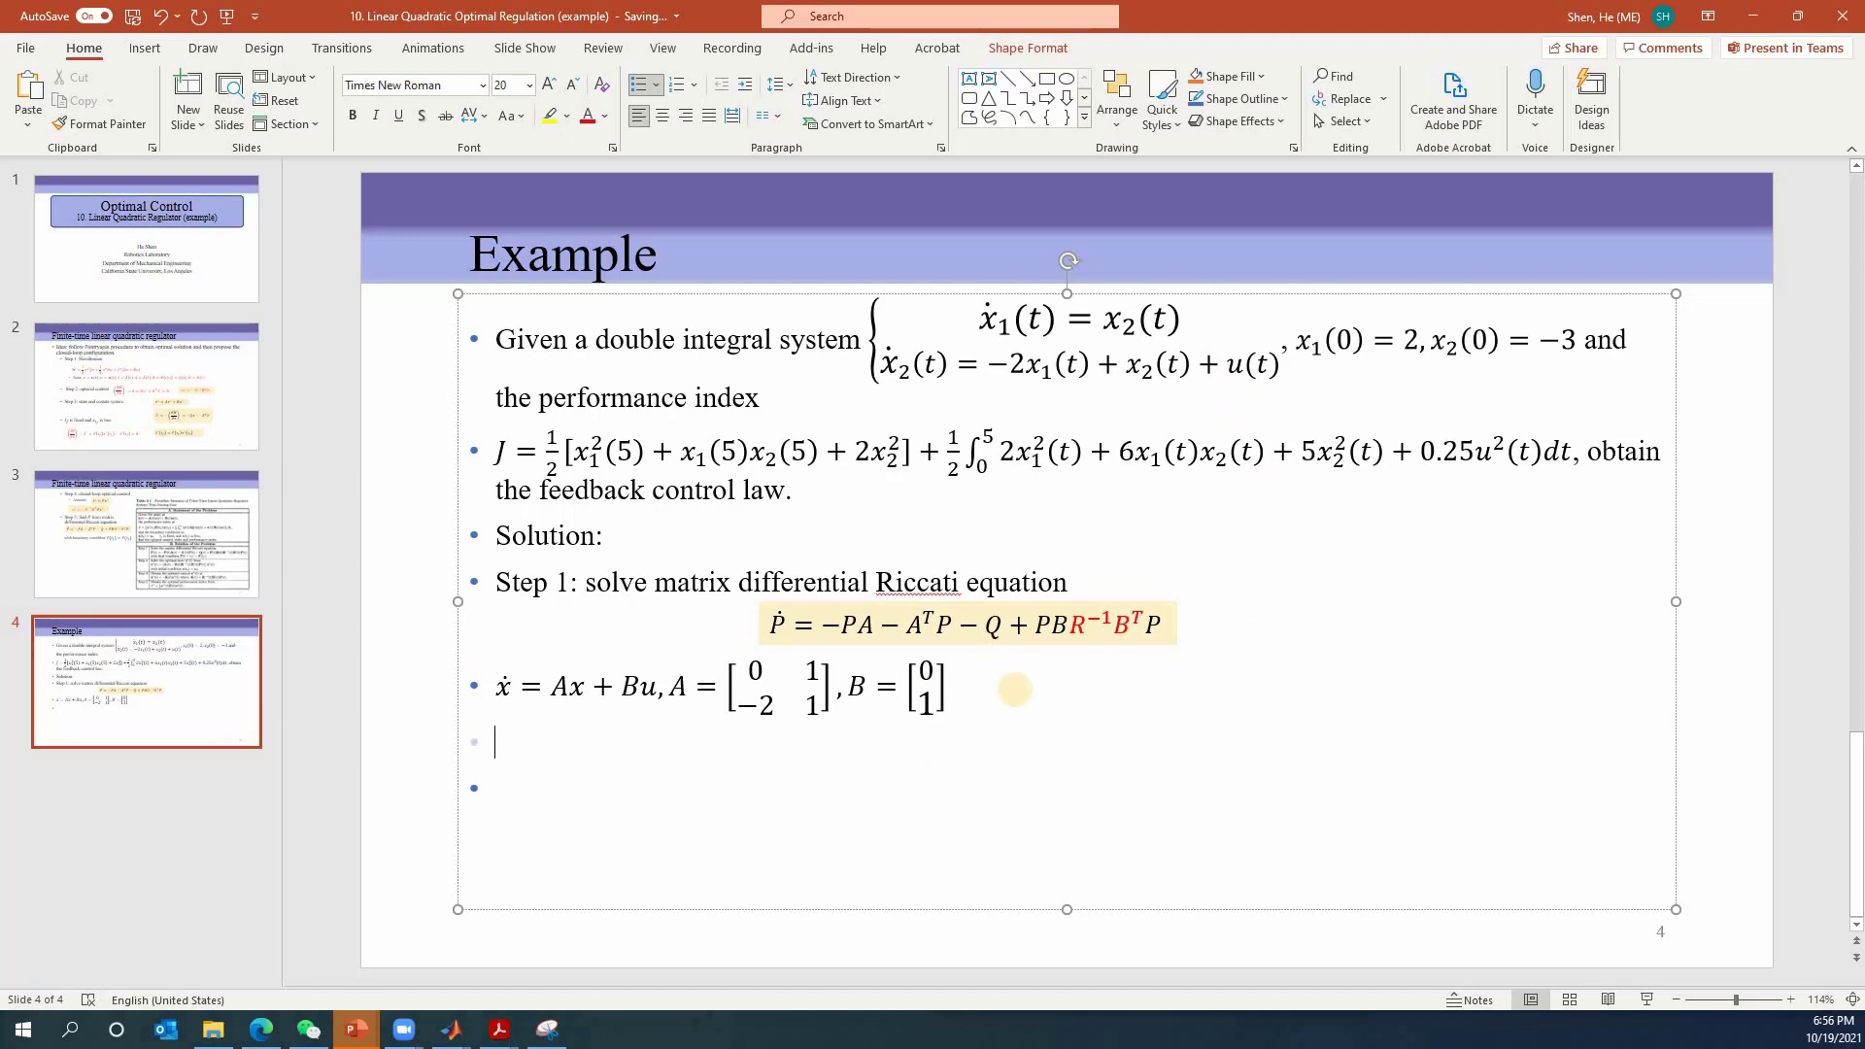
key(alt+equal)
text(Q )
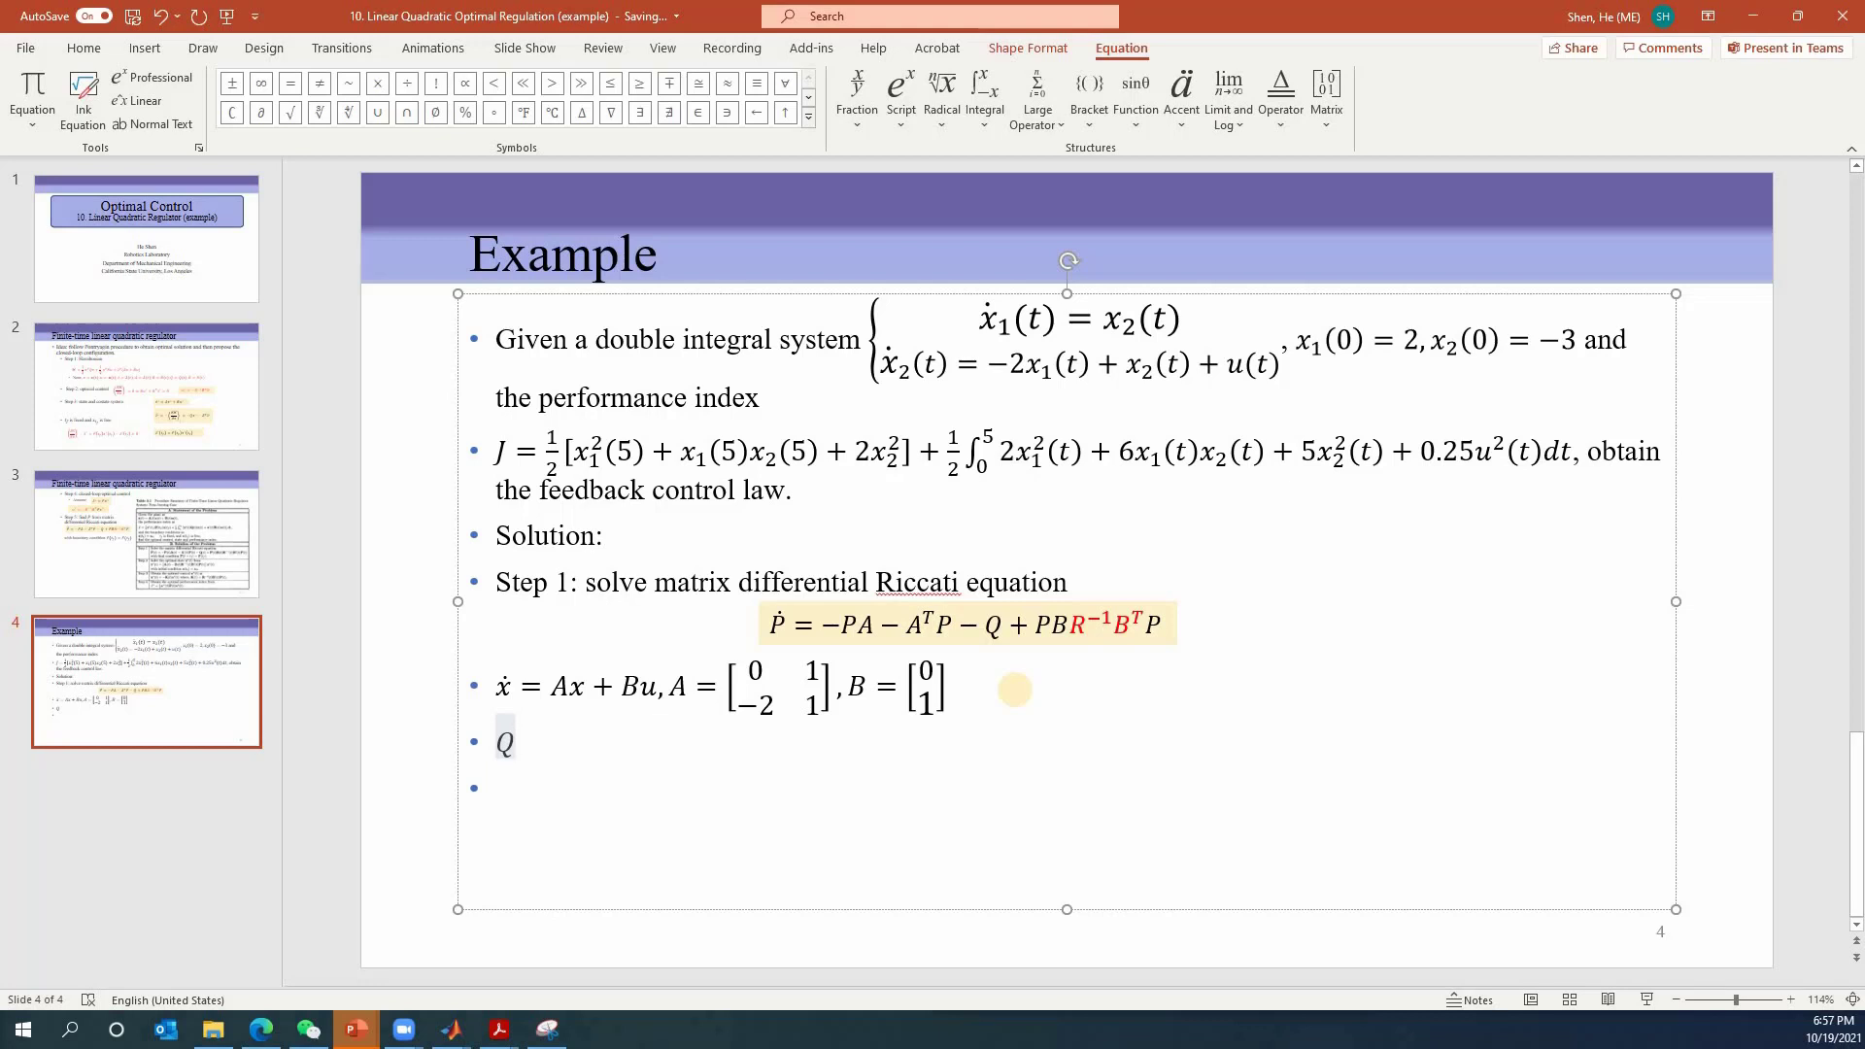
text(= [])
click(1326, 115)
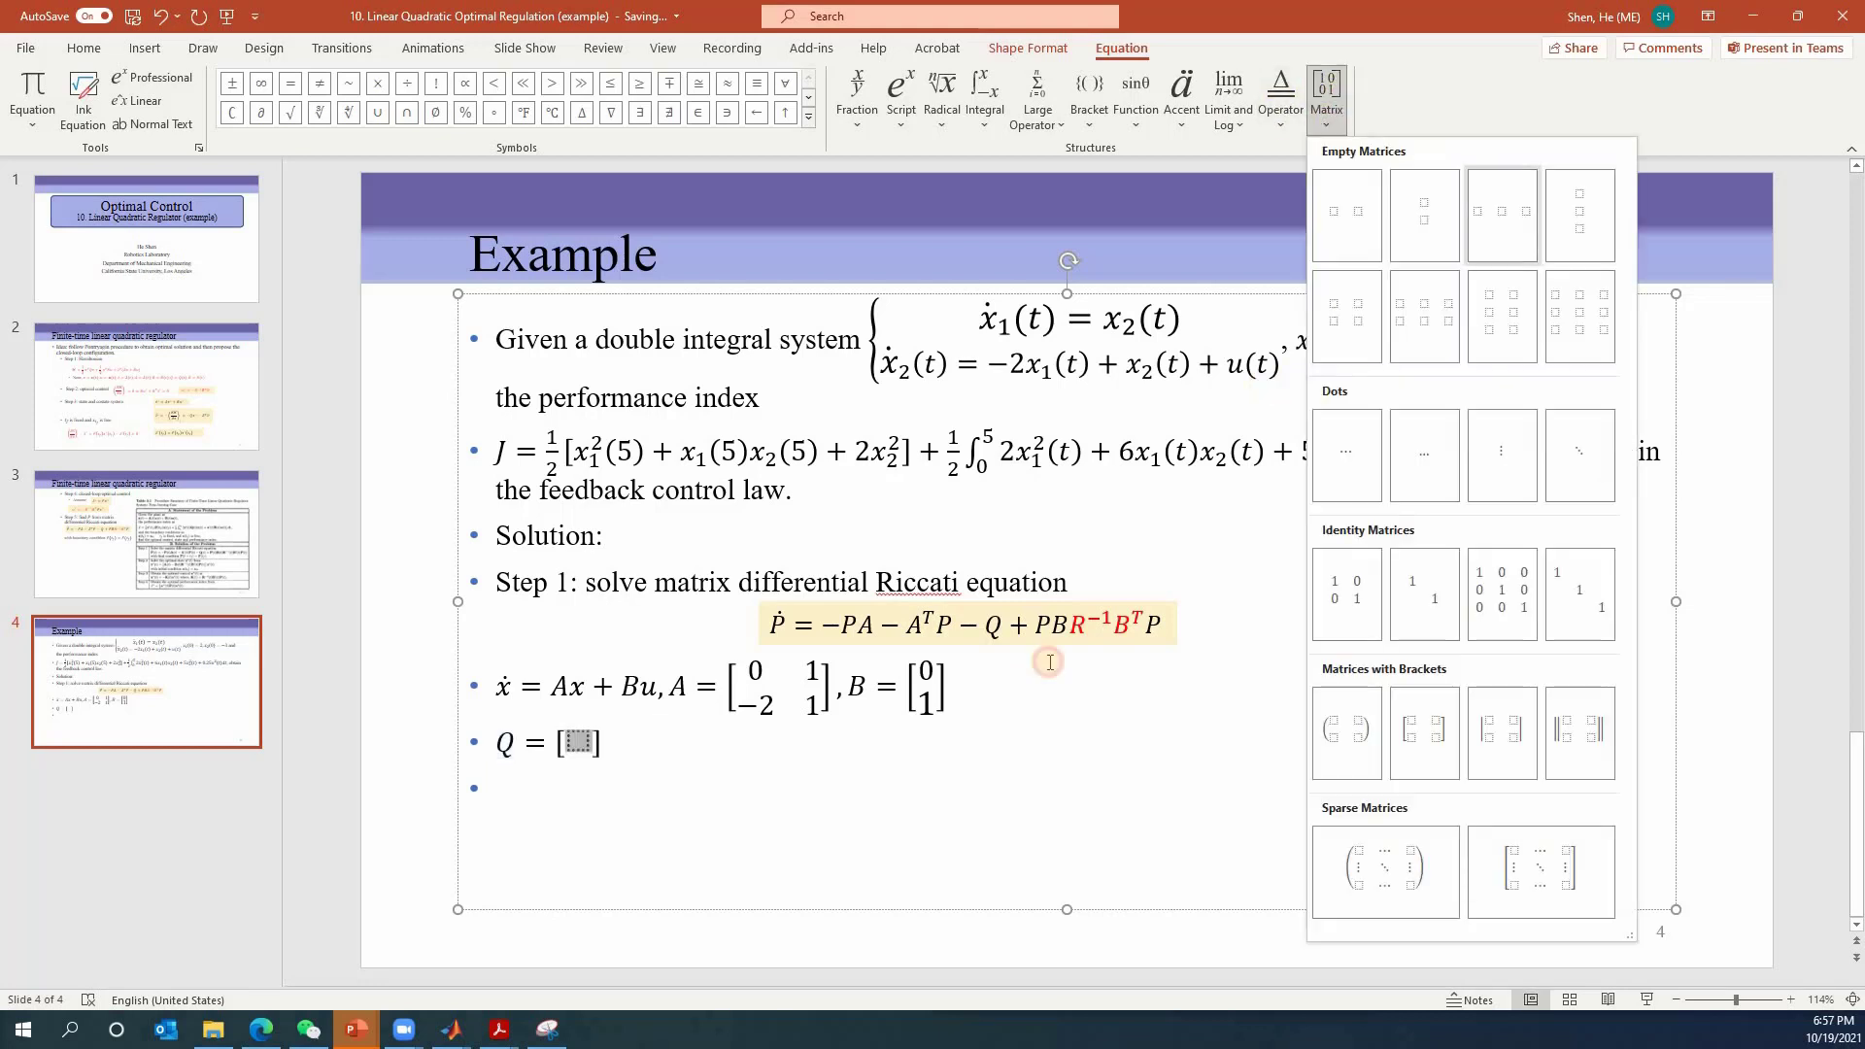
key(Return)
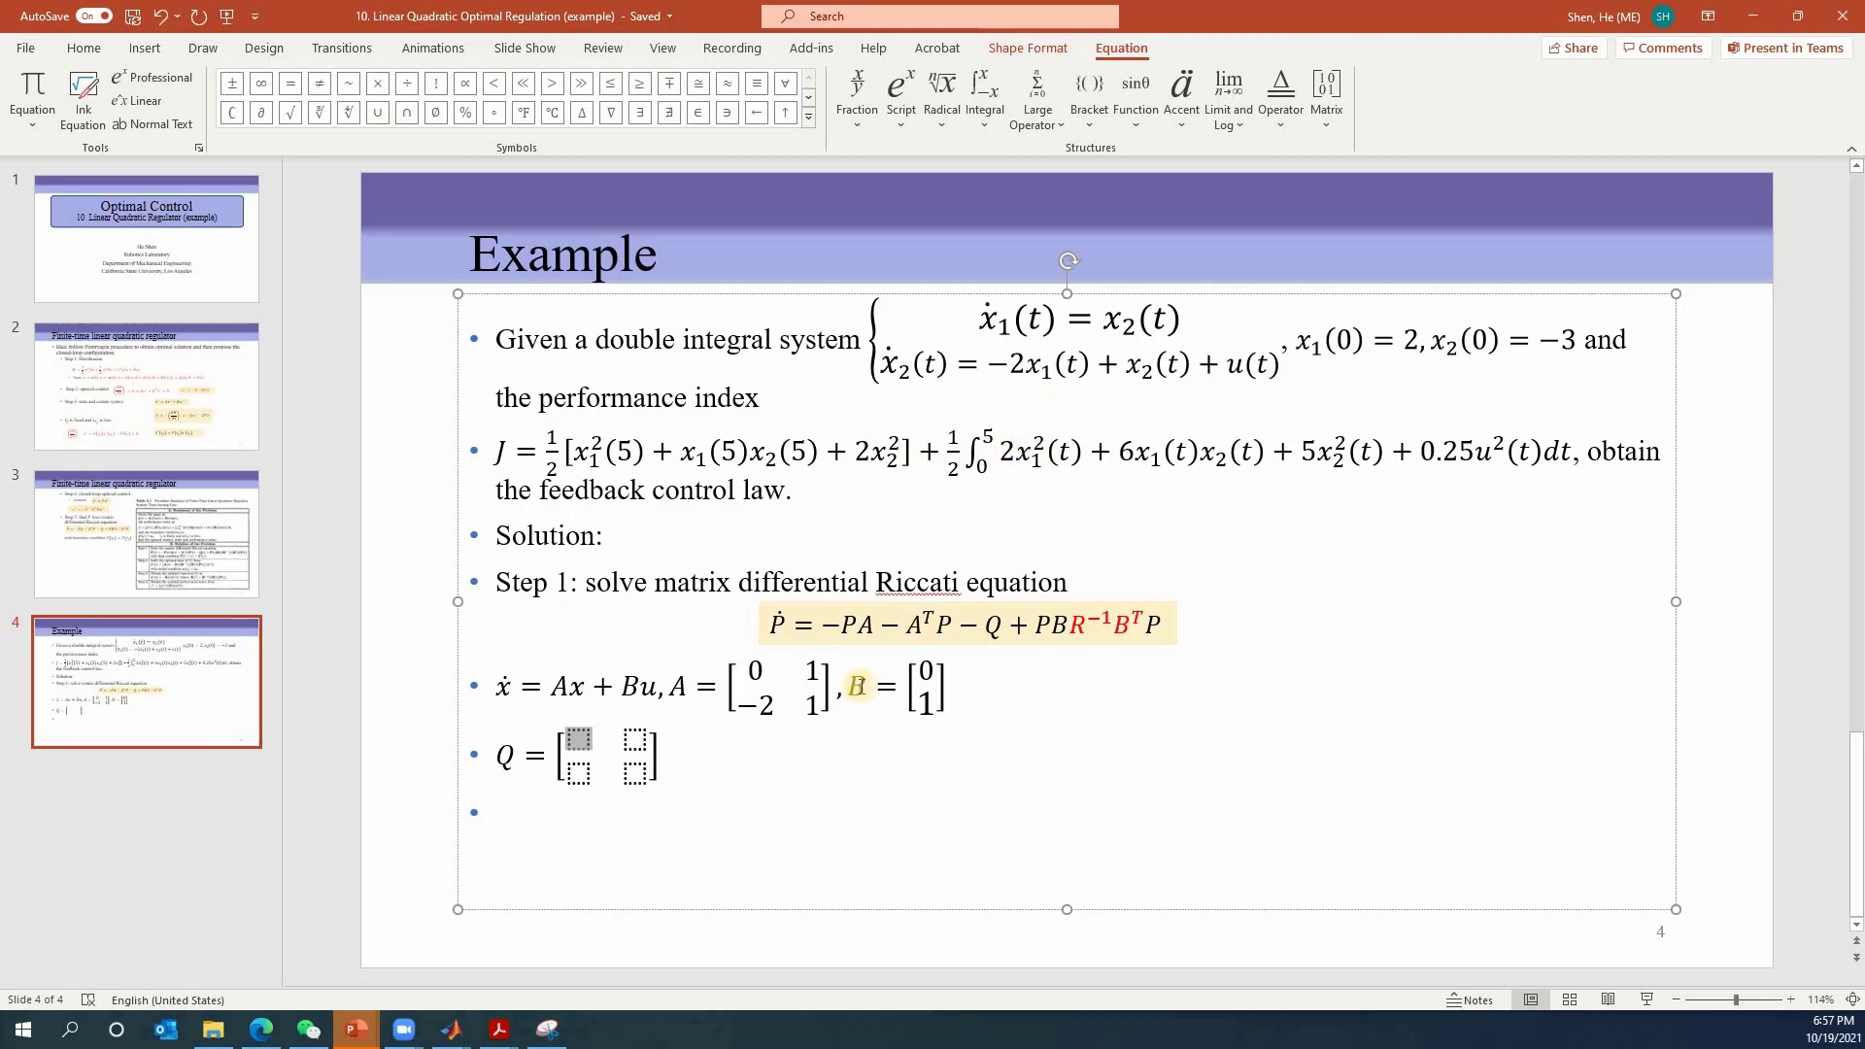
Fill the Q matrix with rows 2, 3 and 3, 5
text(2)
click(635, 770)
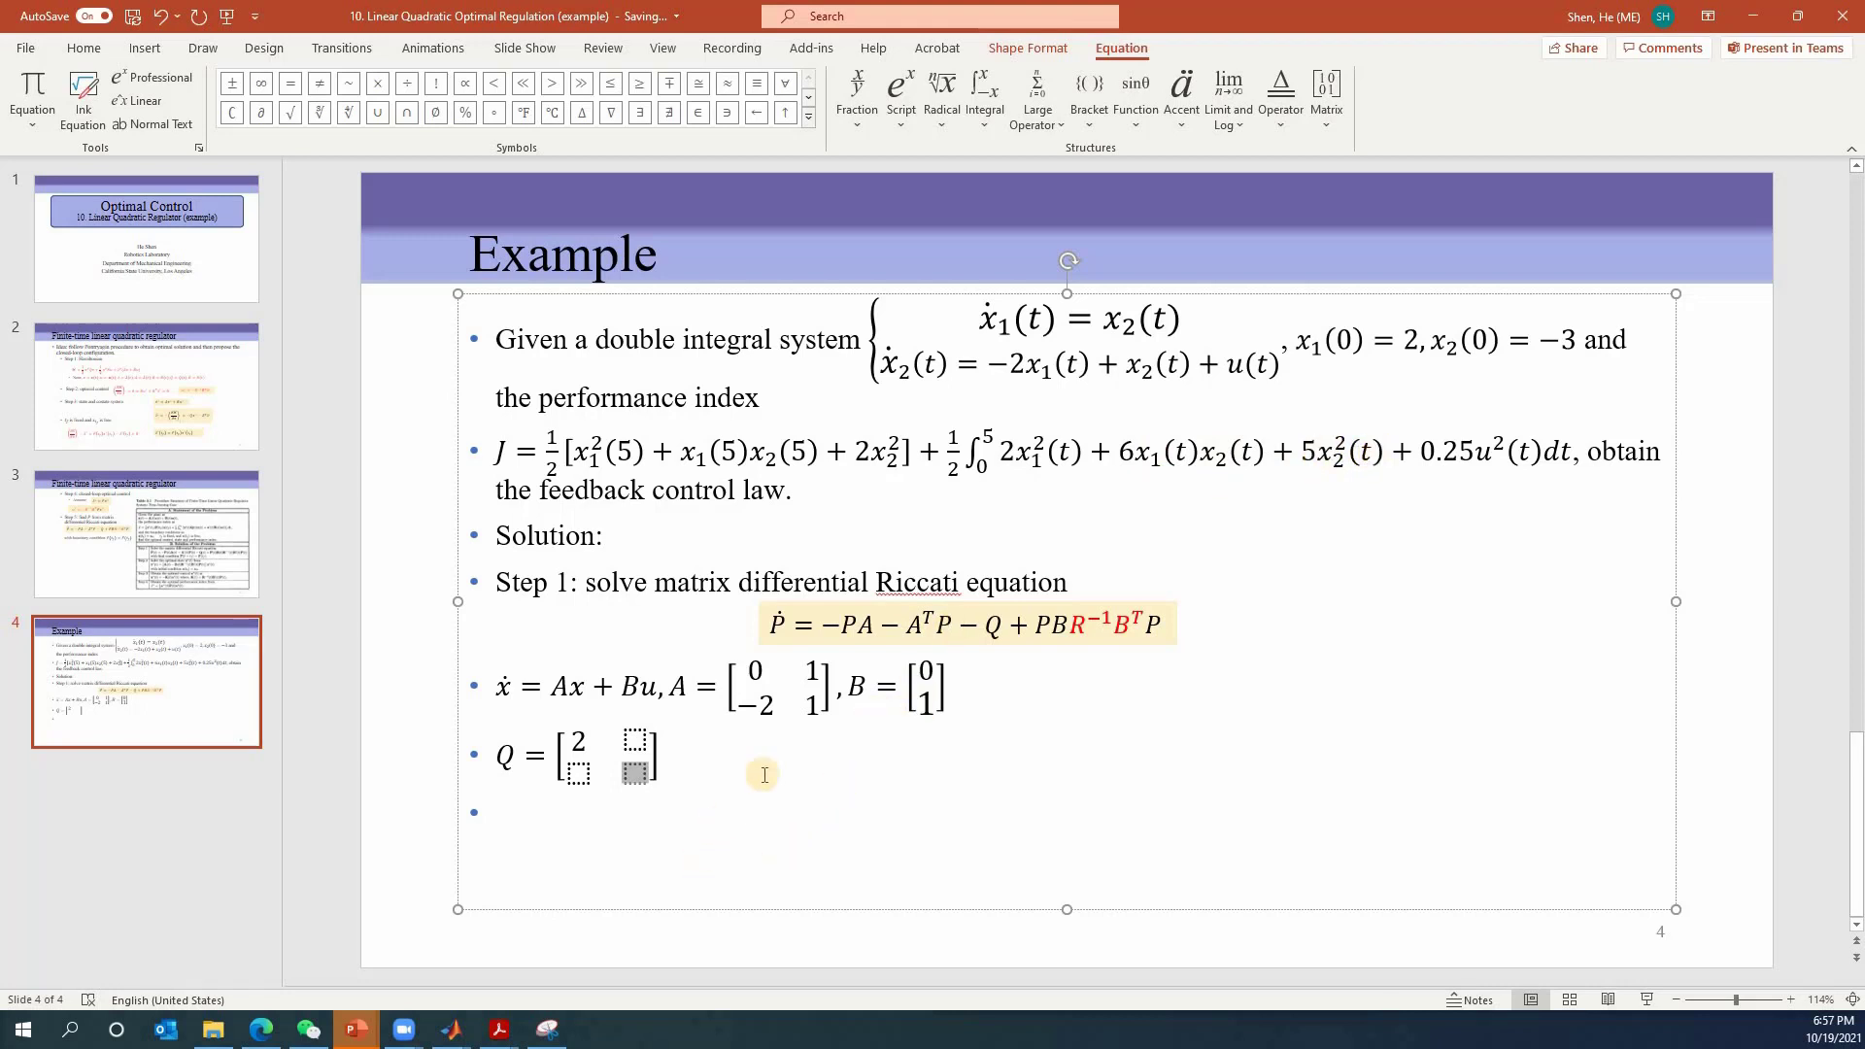
text(5)
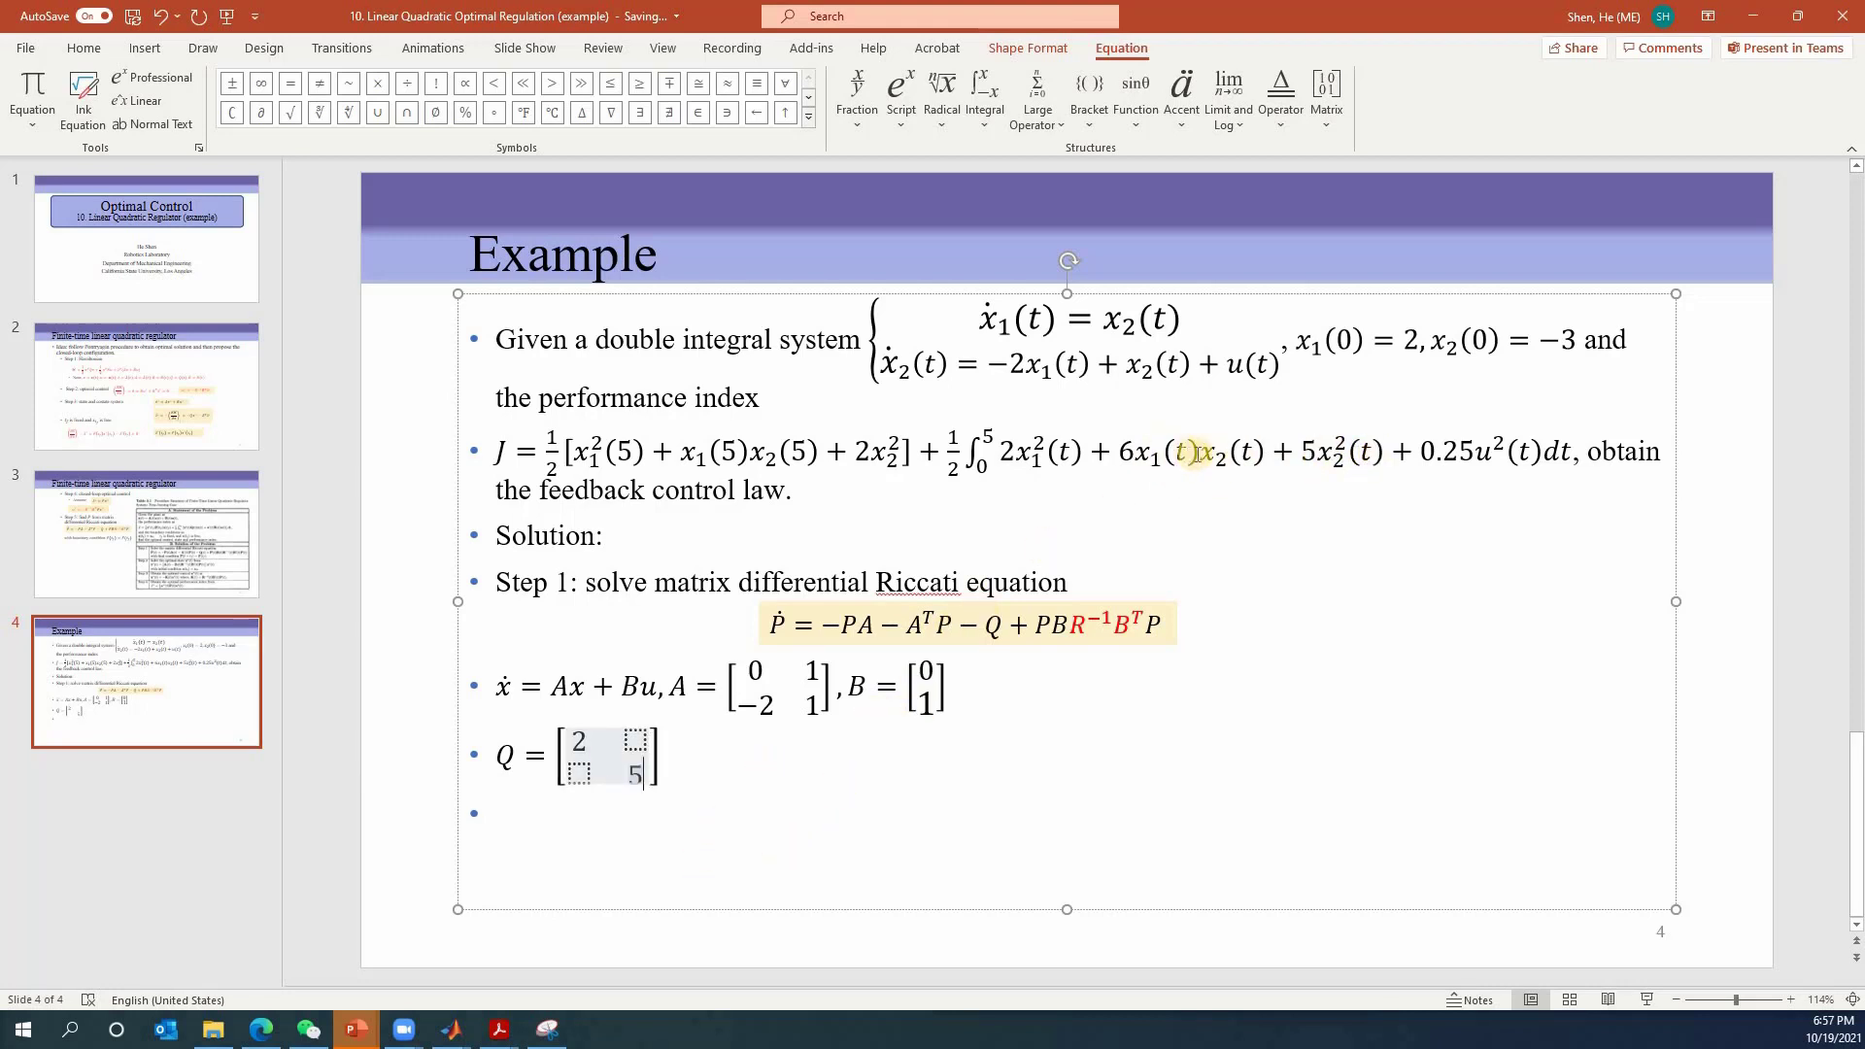
click(633, 742)
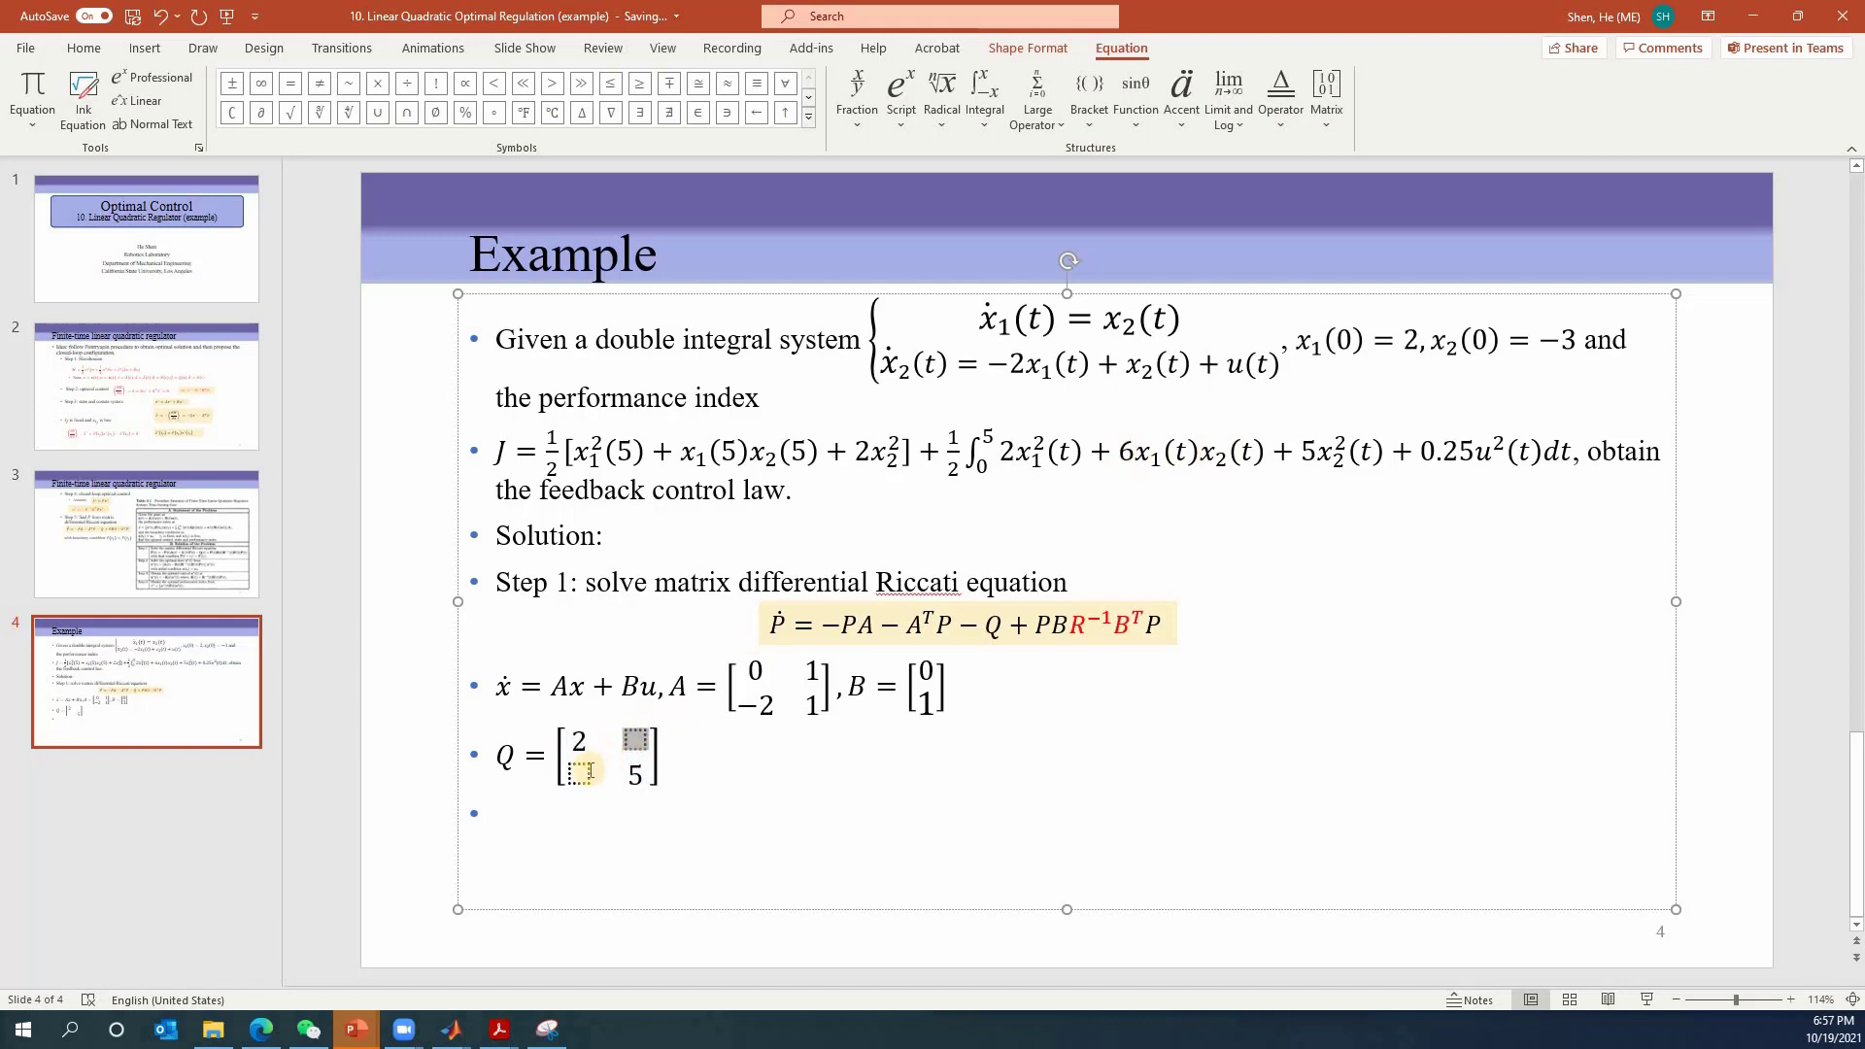
text(3 3)
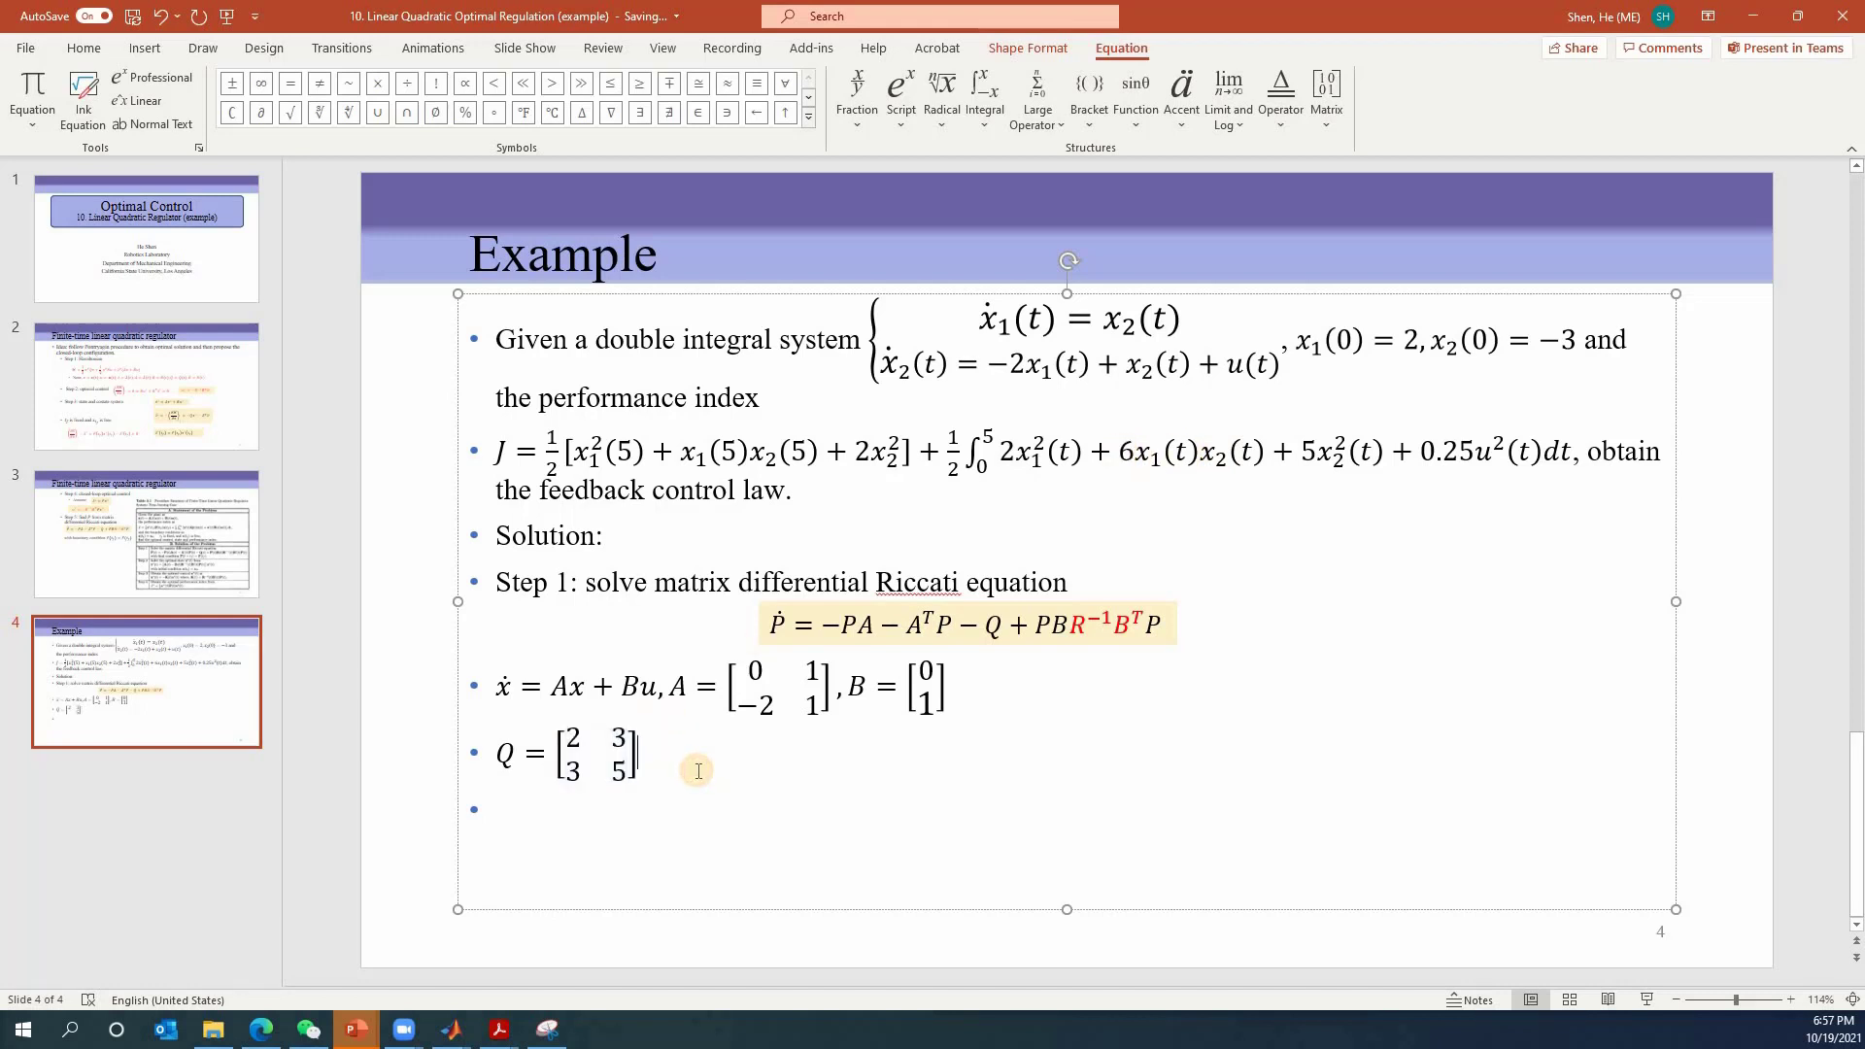
click(698, 770)
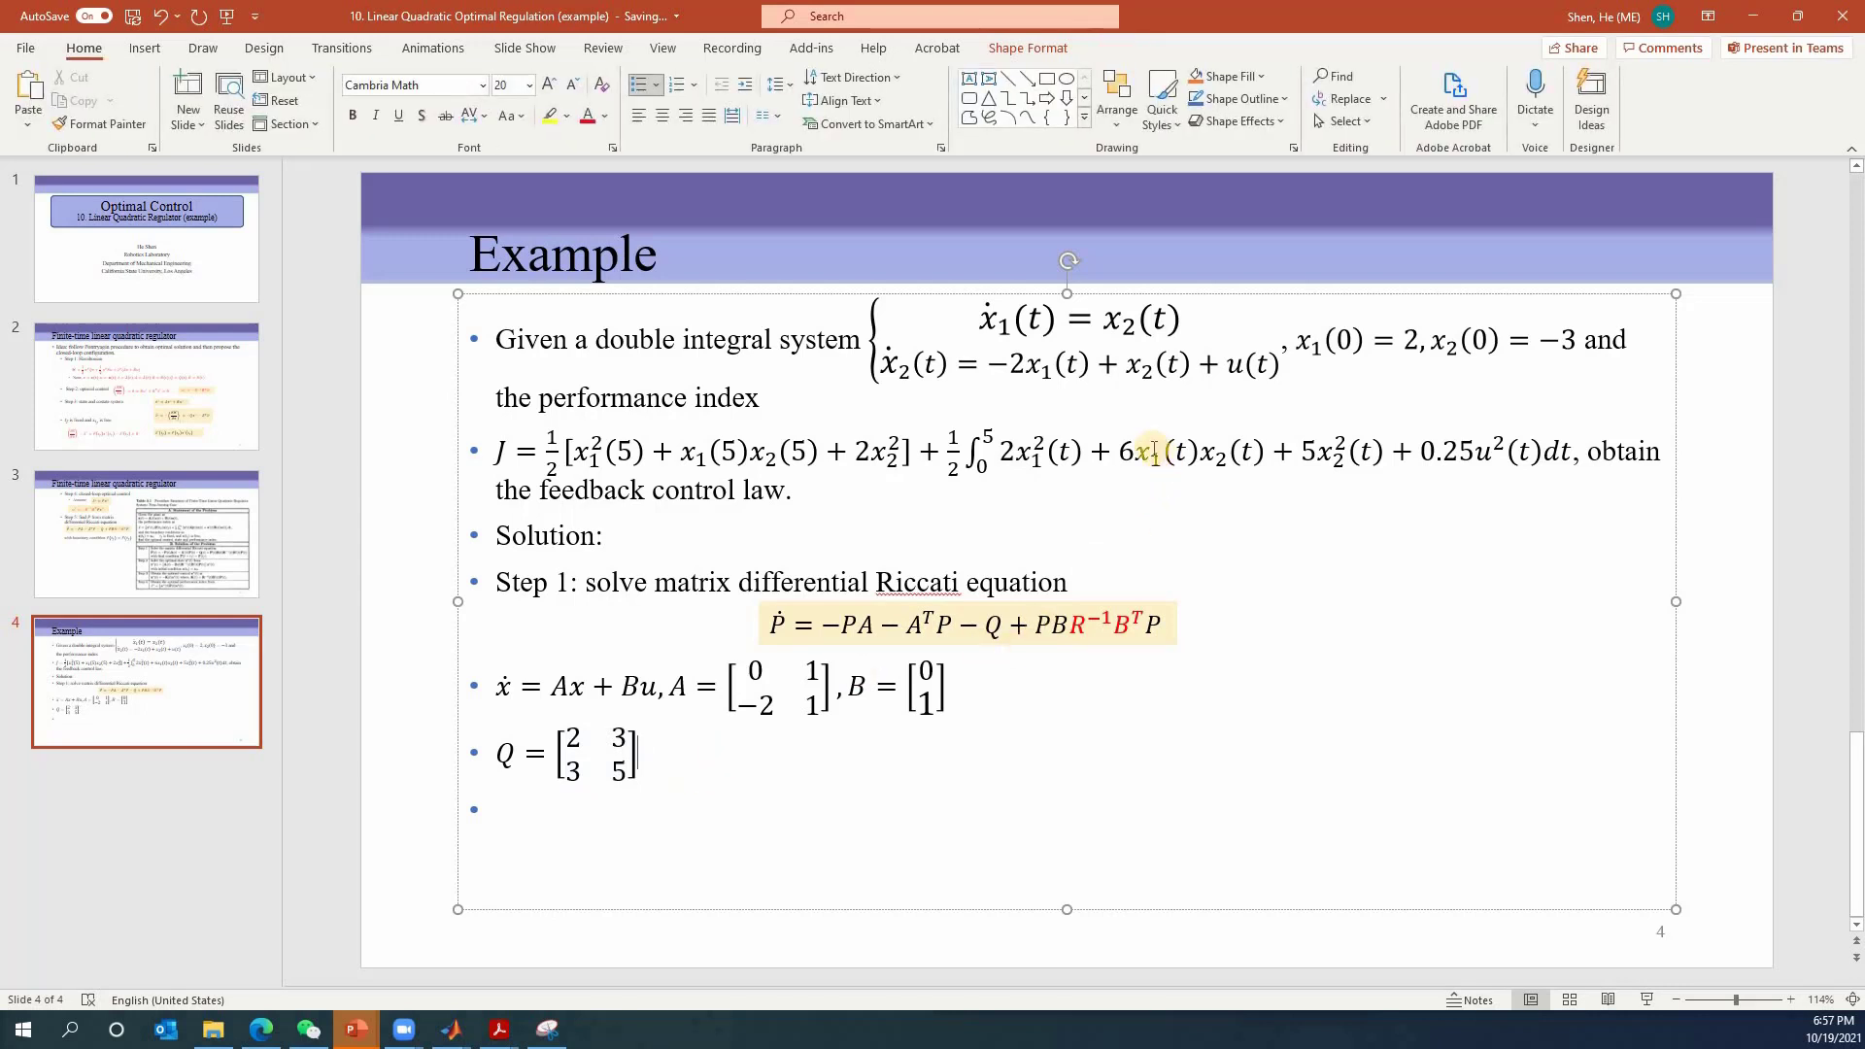
Append R = 0.25 after the Q matrix, followed by a comma and F with empty parentheses
click(685, 772)
text(,R=)
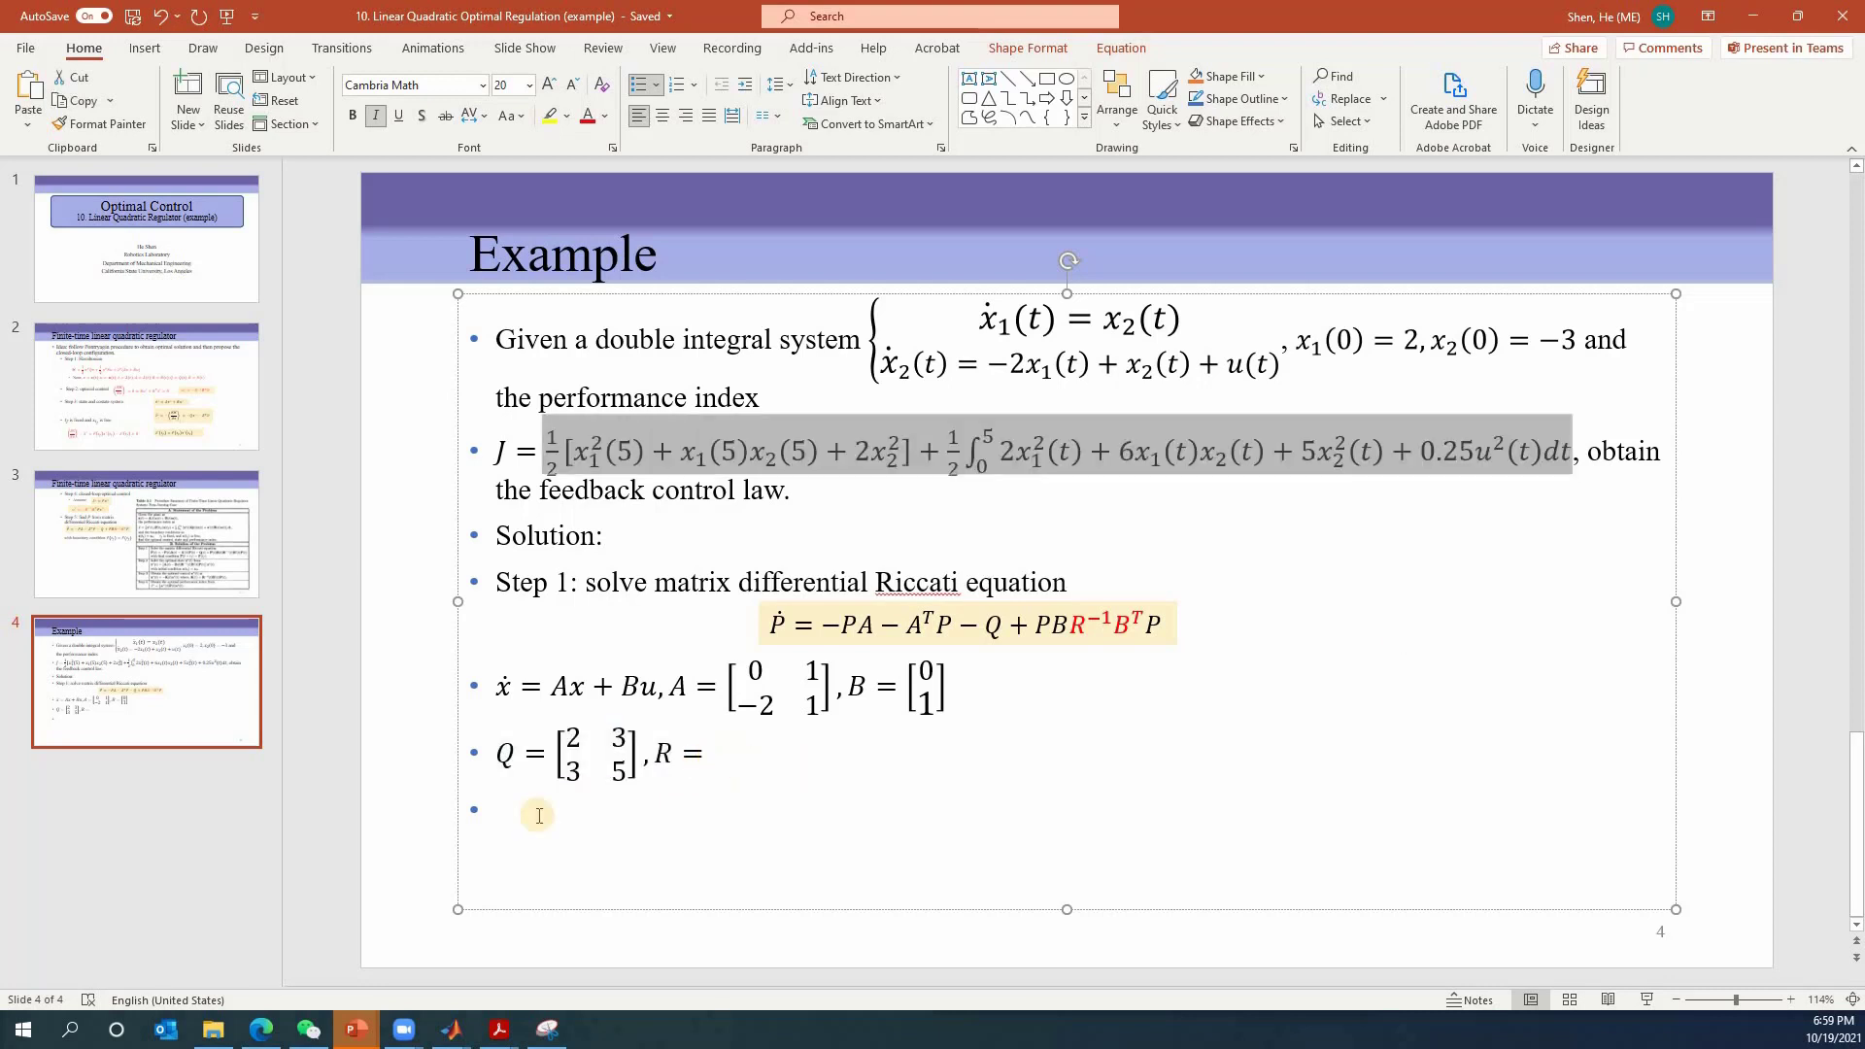
text(0.2)
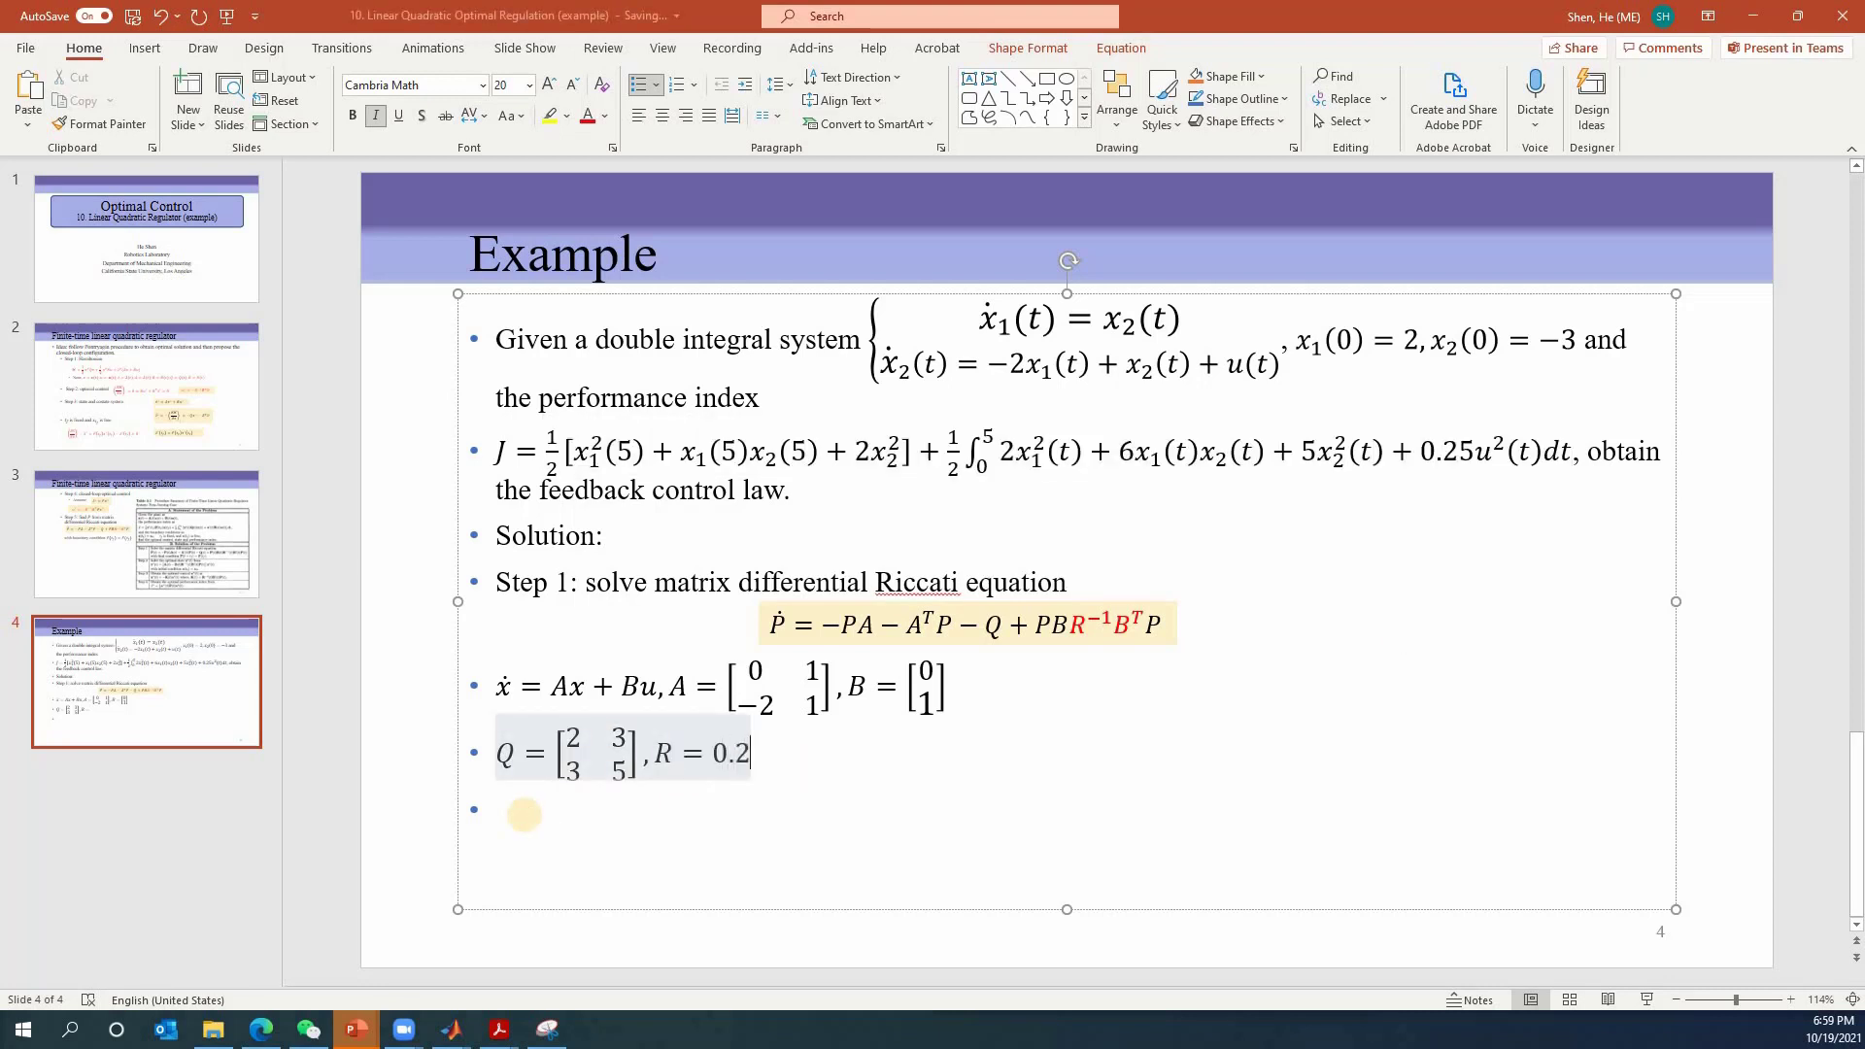
text(5,F())
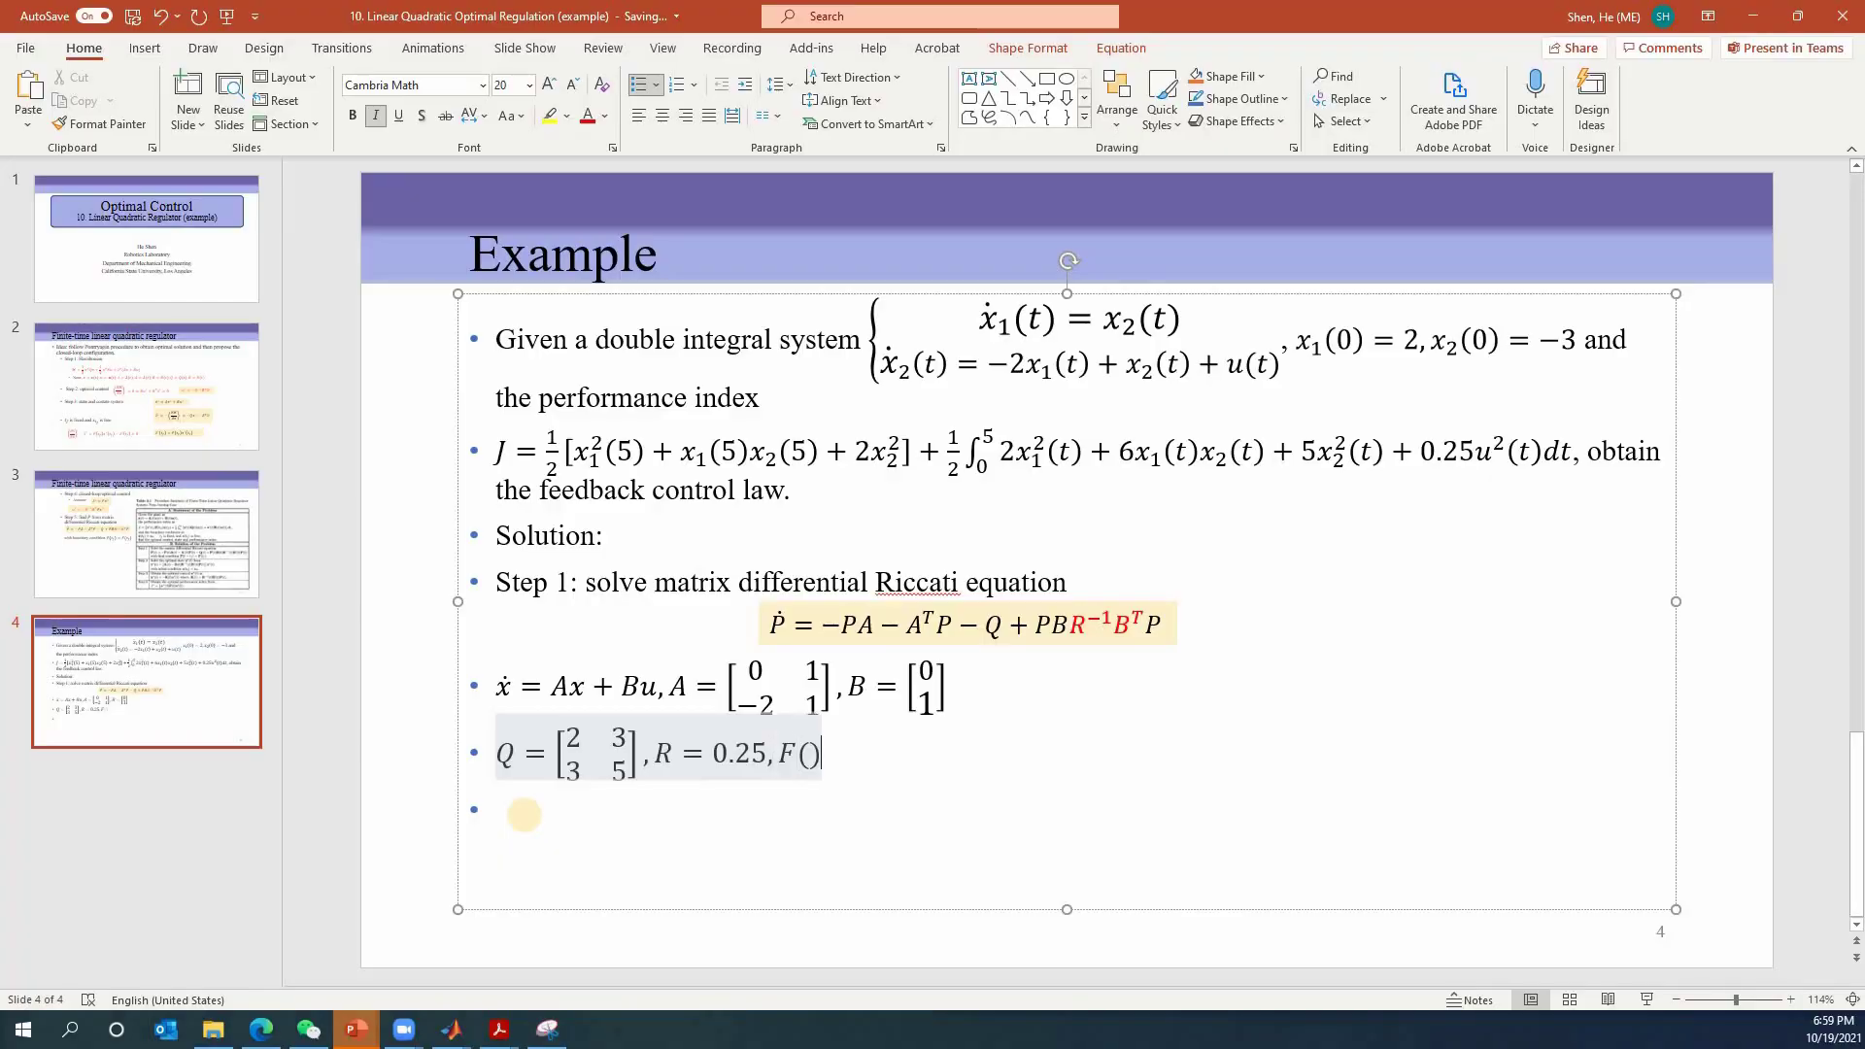
Complete the term as F(5) = and insert an empty bracketed 2×2 matrix after it
text(5)
key(Right)
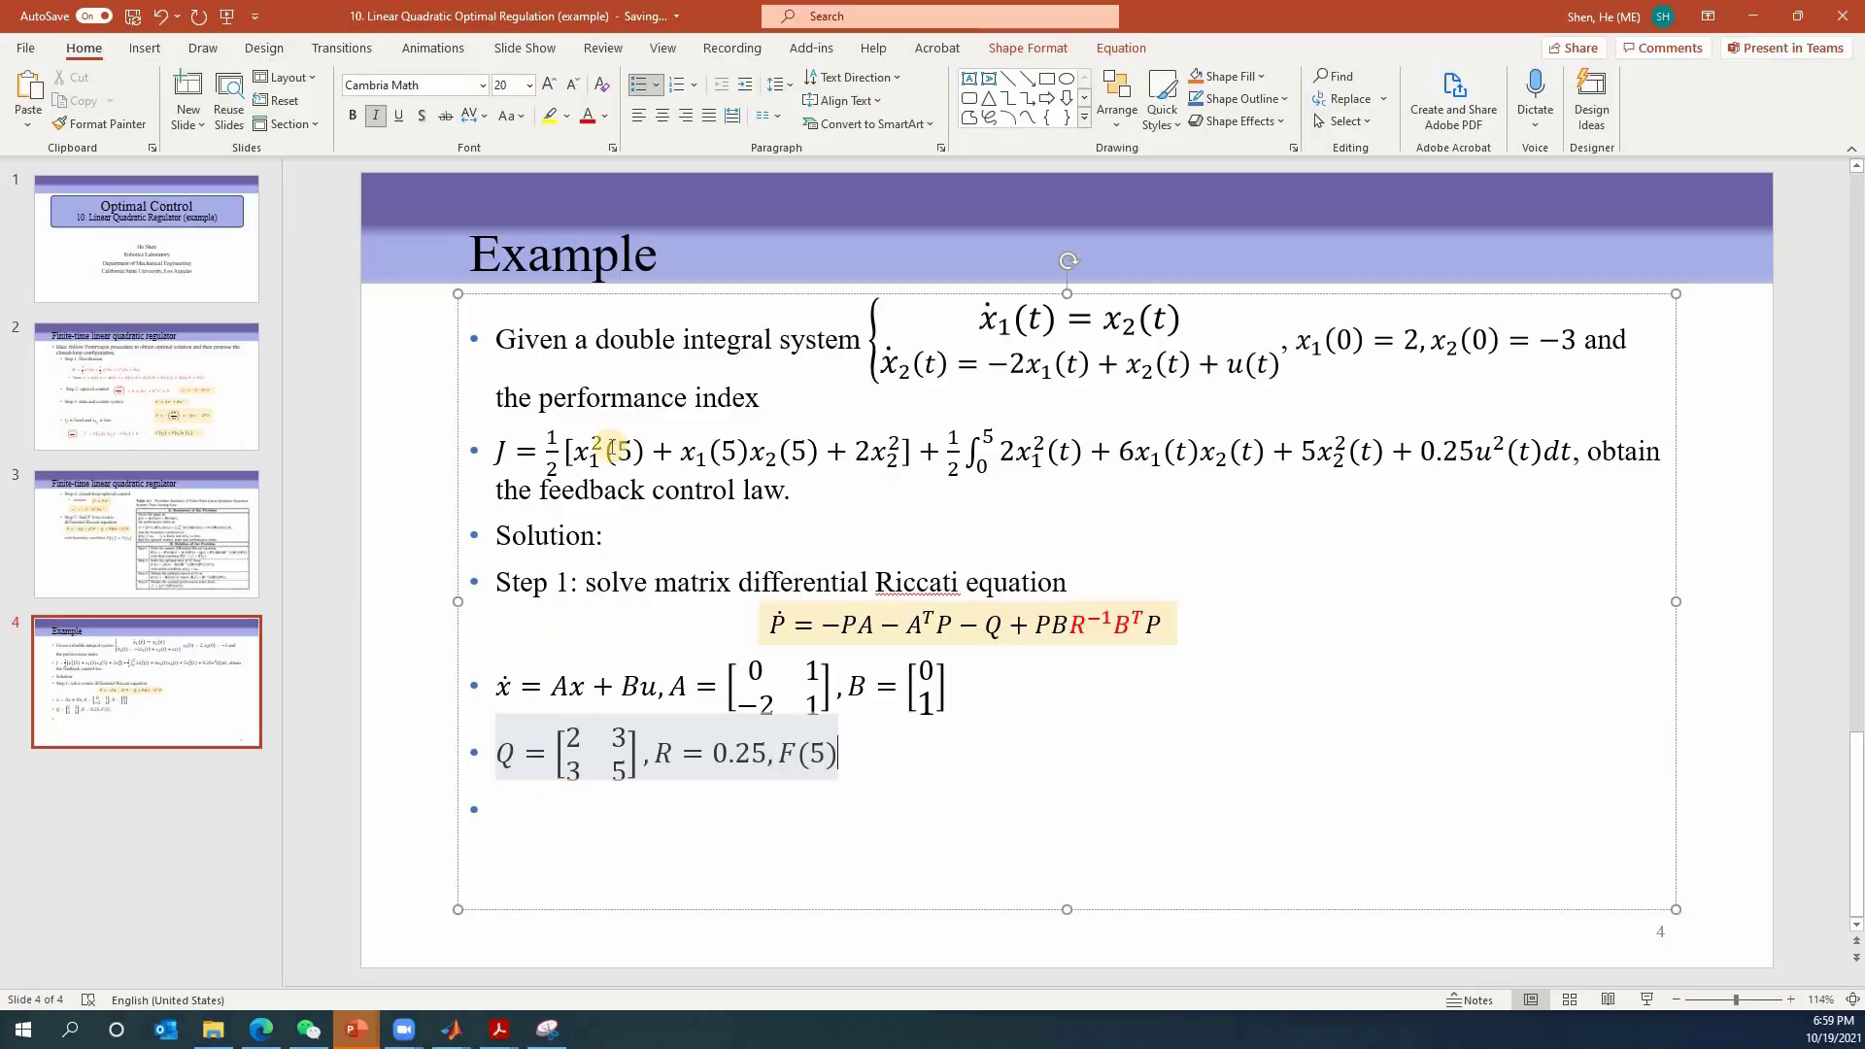
text(=[])
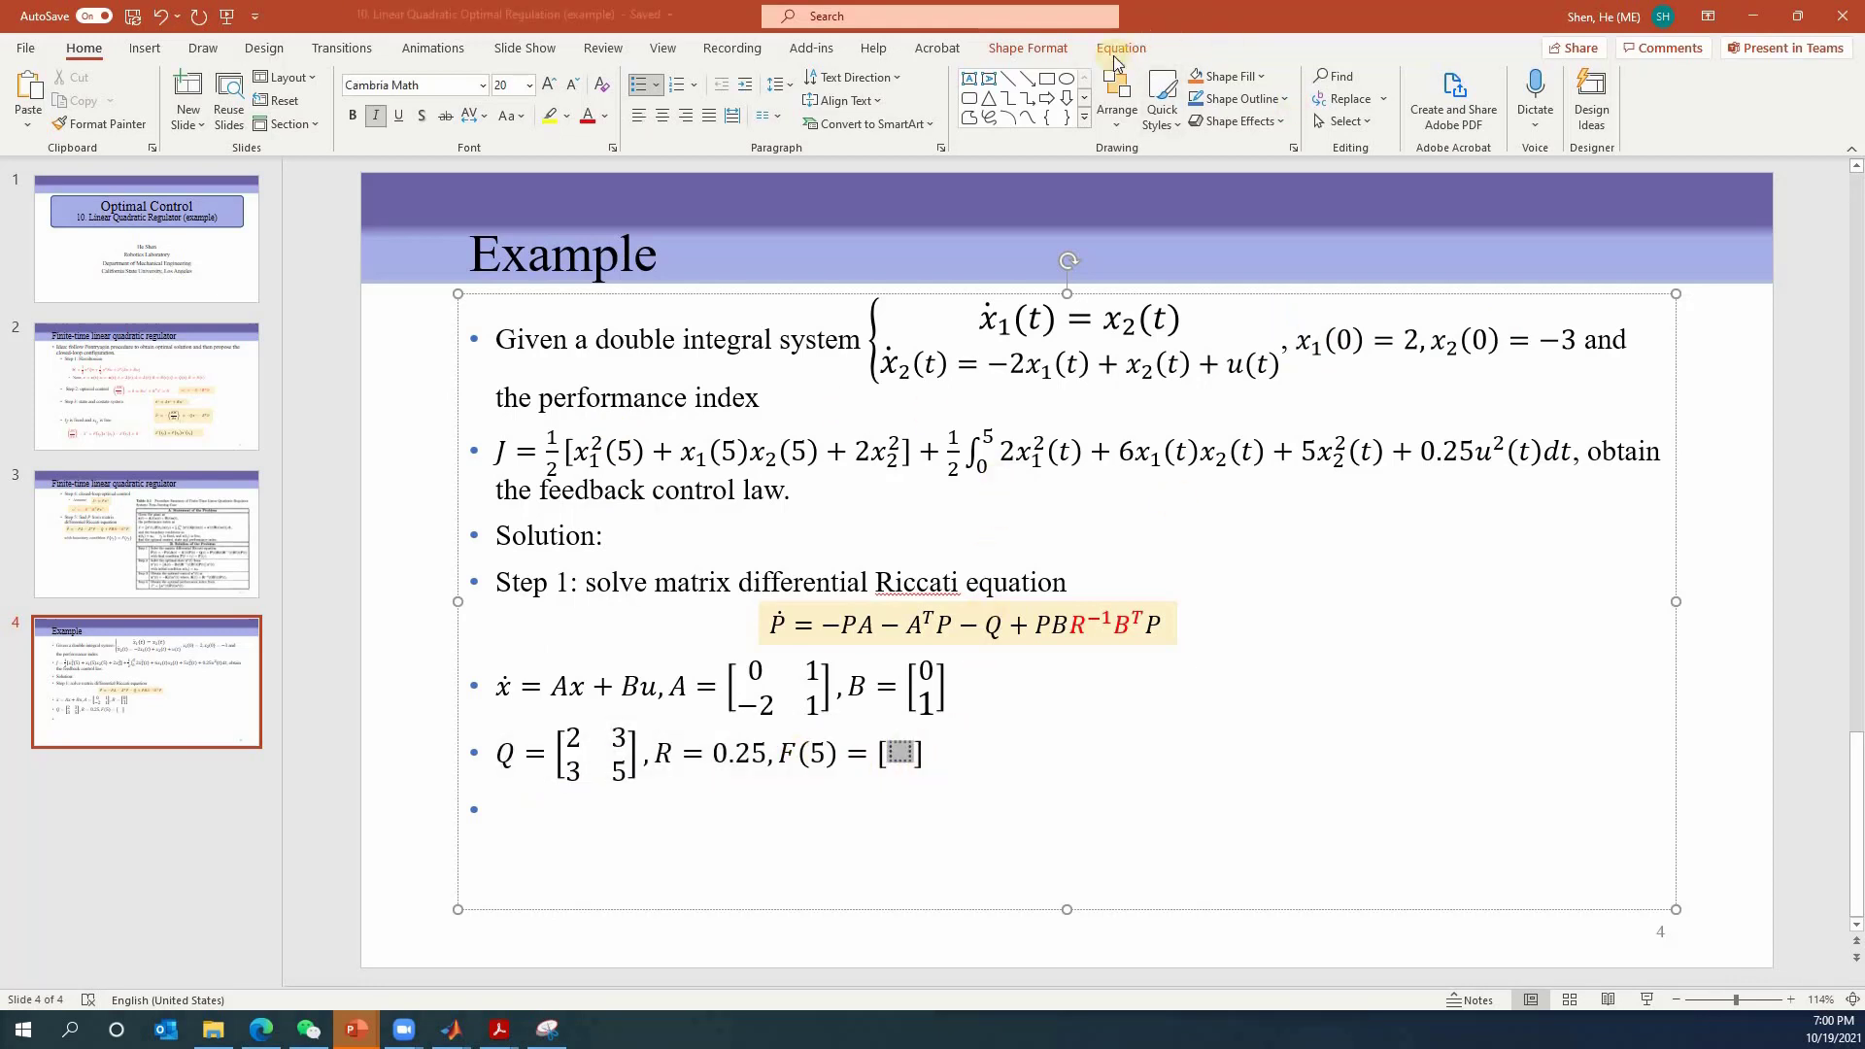
click(1121, 48)
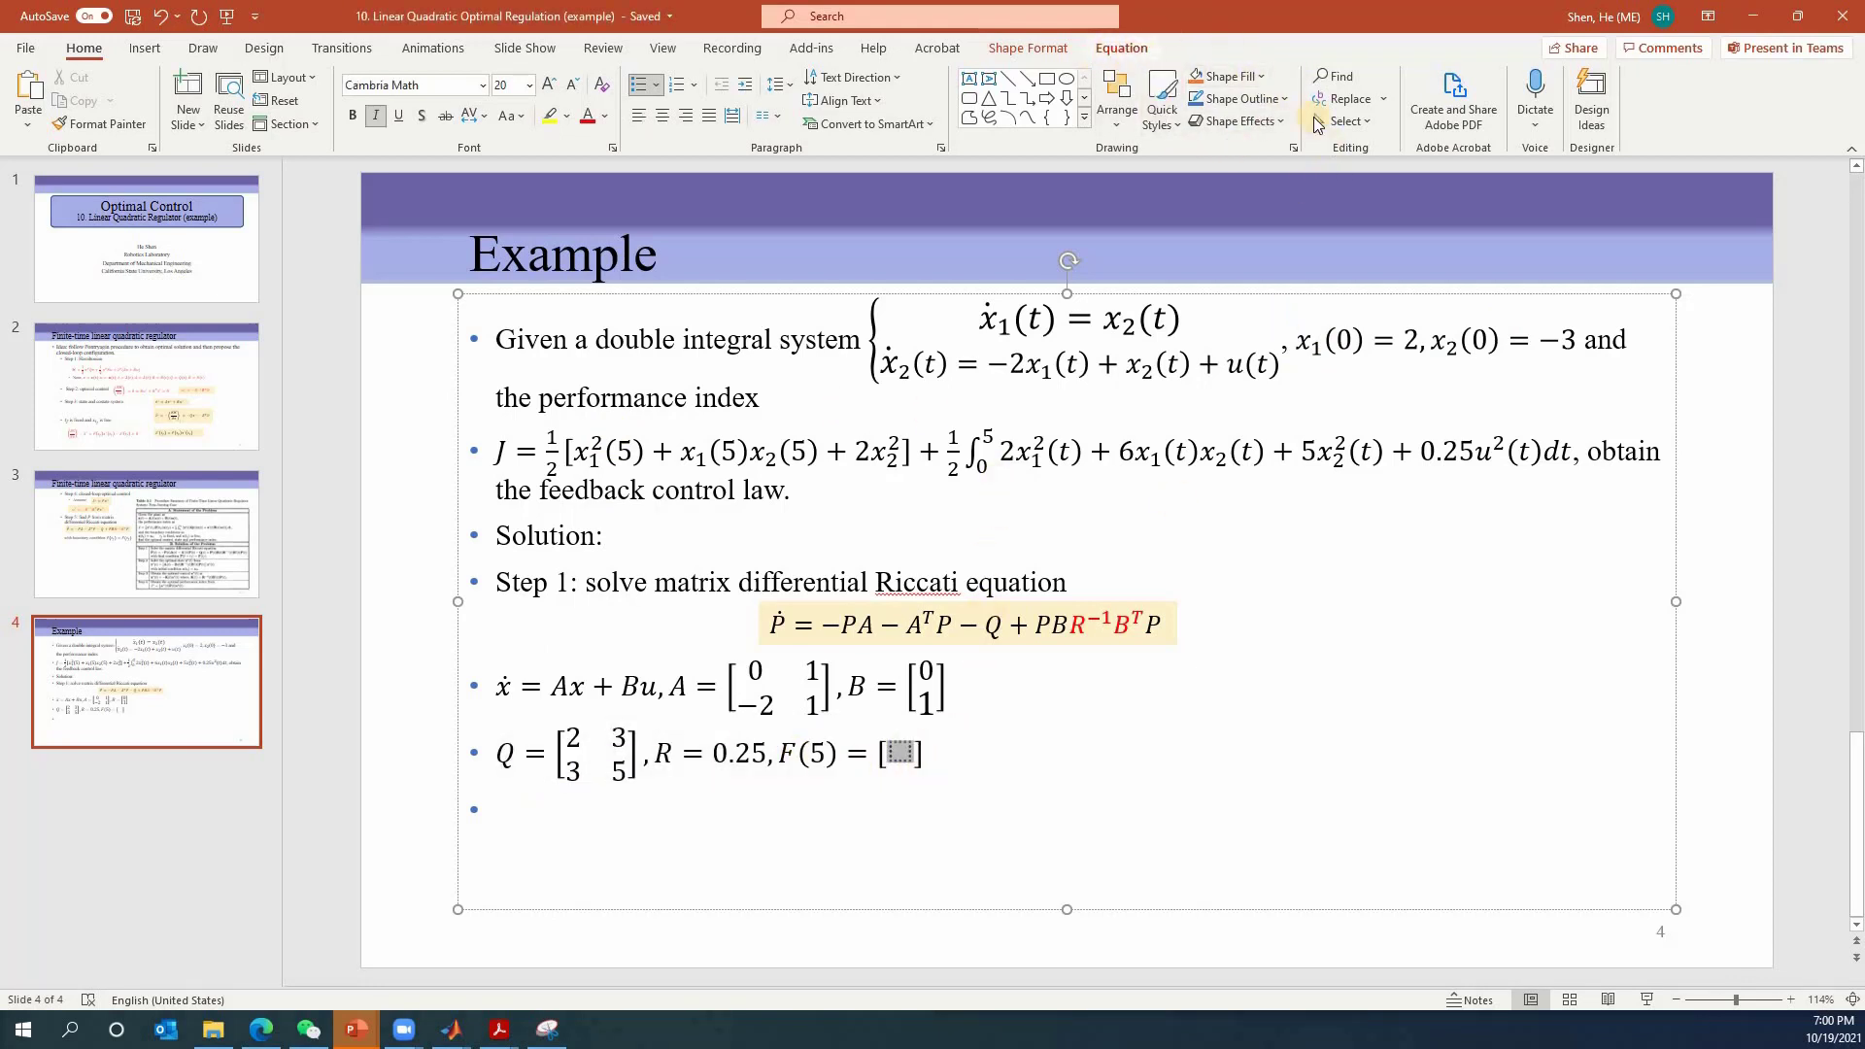
click(1346, 138)
click(1345, 243)
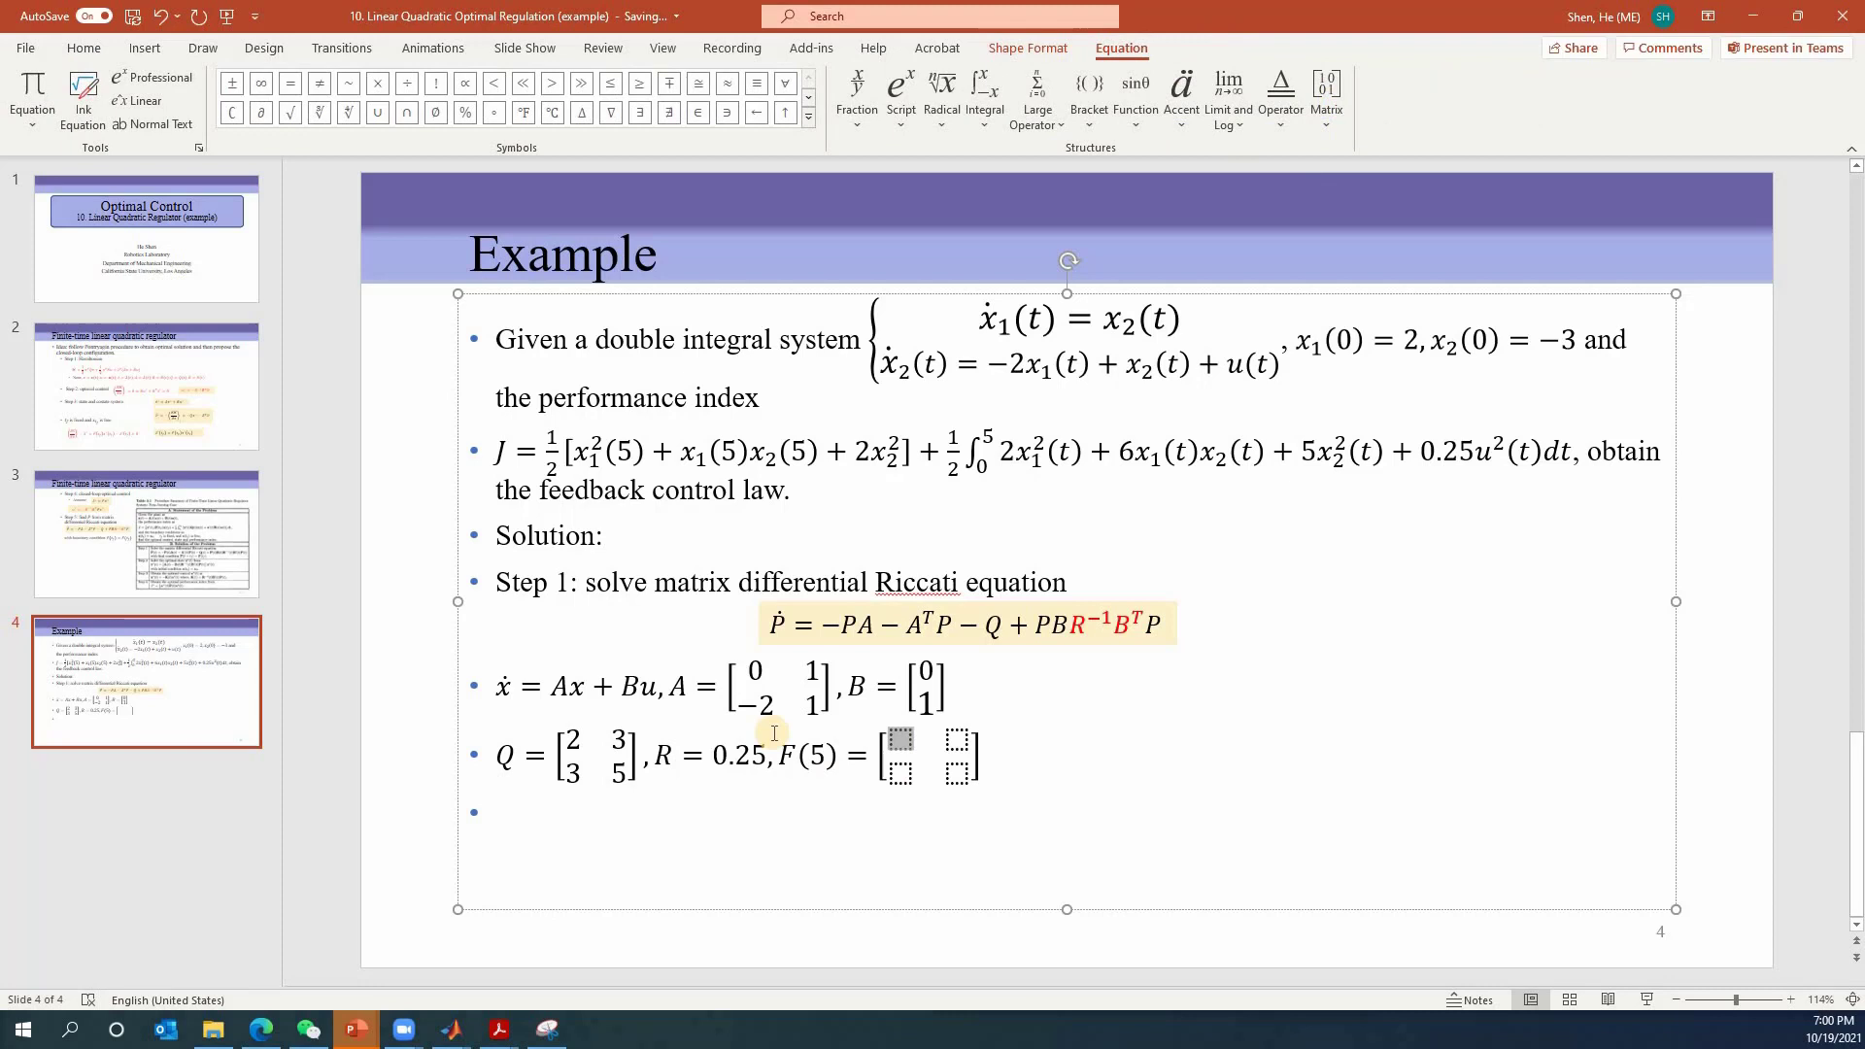
Fill the F(5) matrix with rows 1, 0.5 and 0.5, 2
drag(834, 450, 884, 456)
click(906, 740)
text(1)
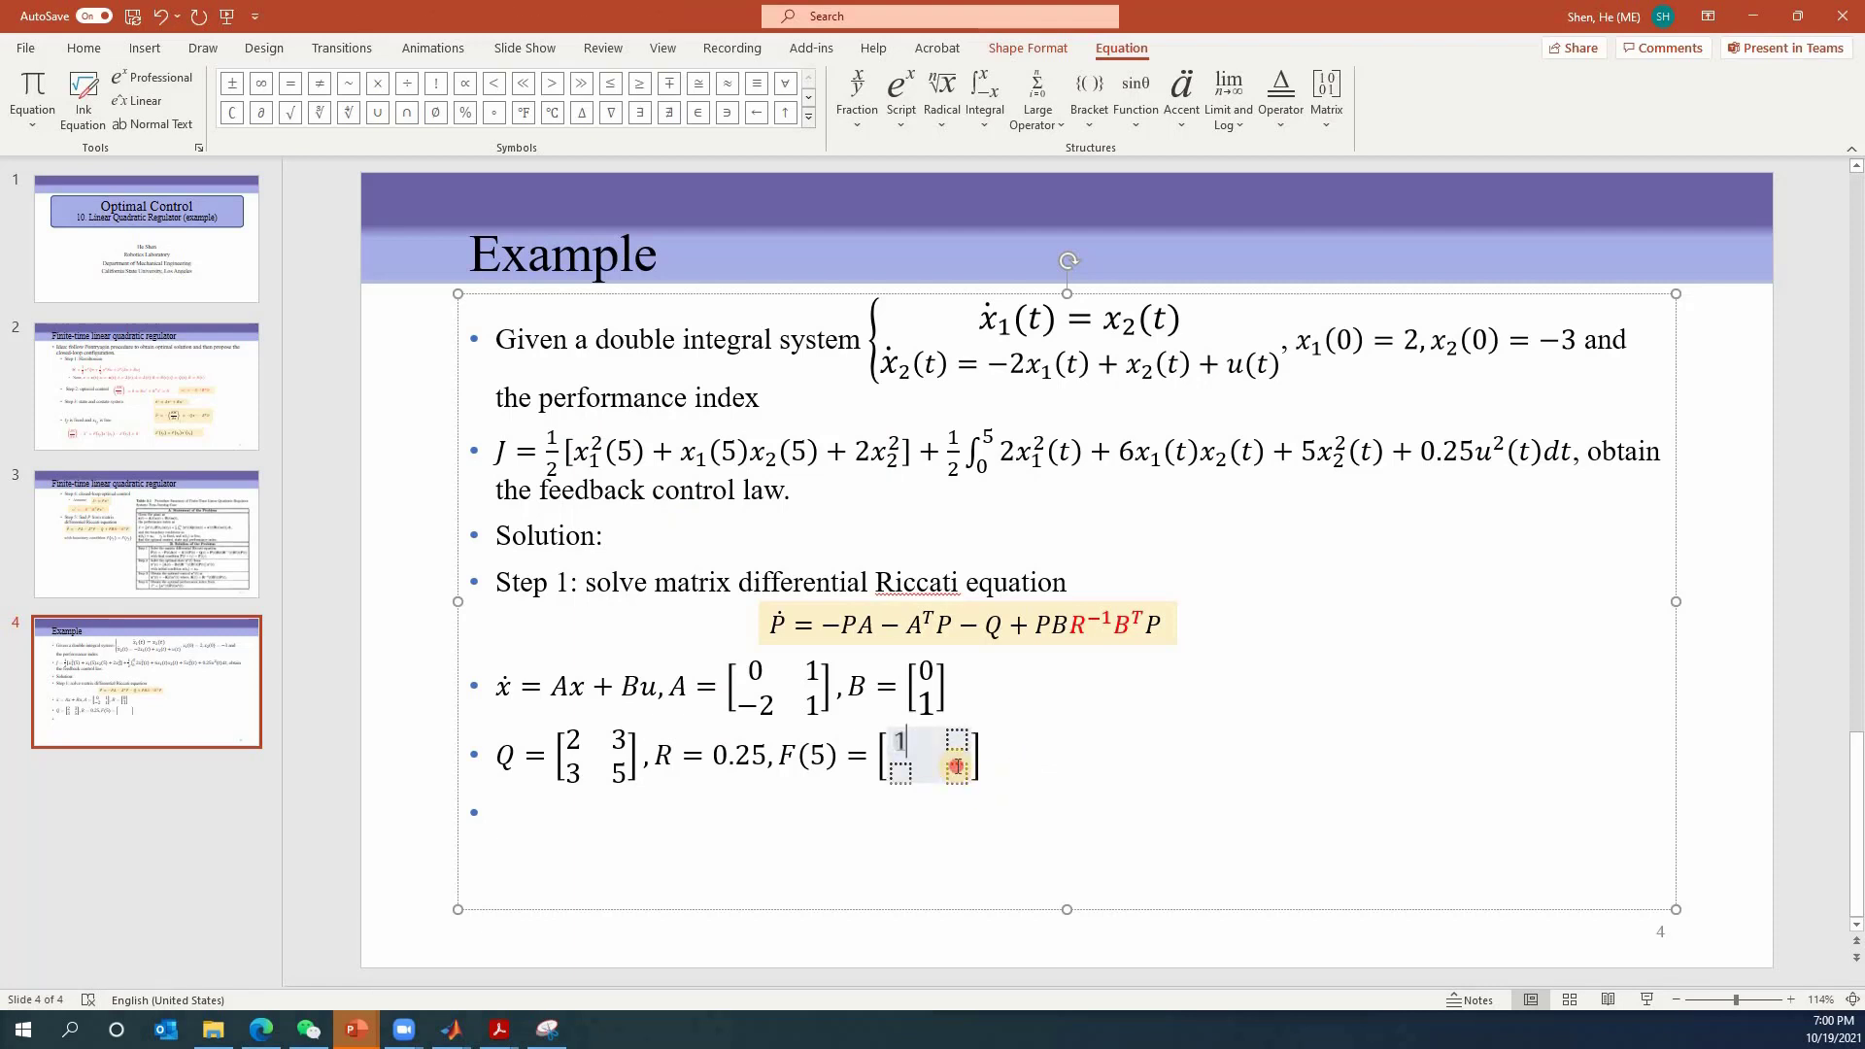
click(969, 775)
text(2)
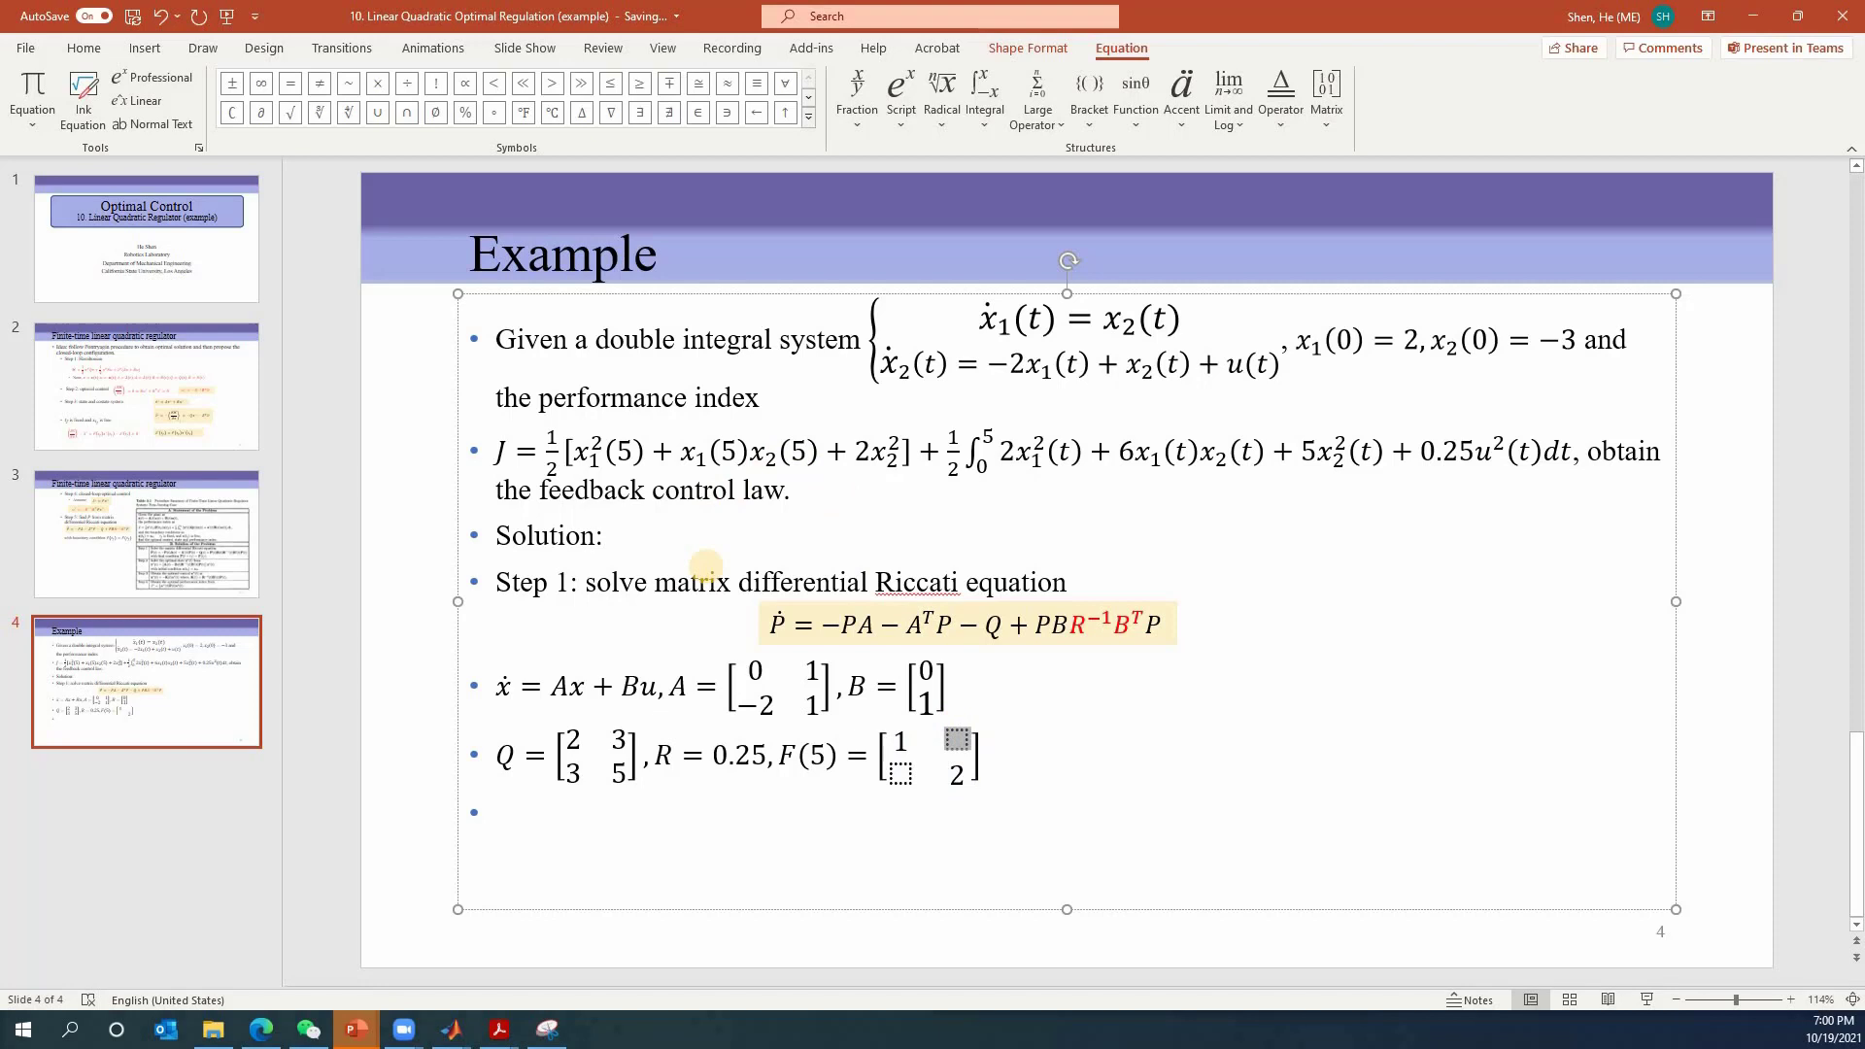
text(0.5)
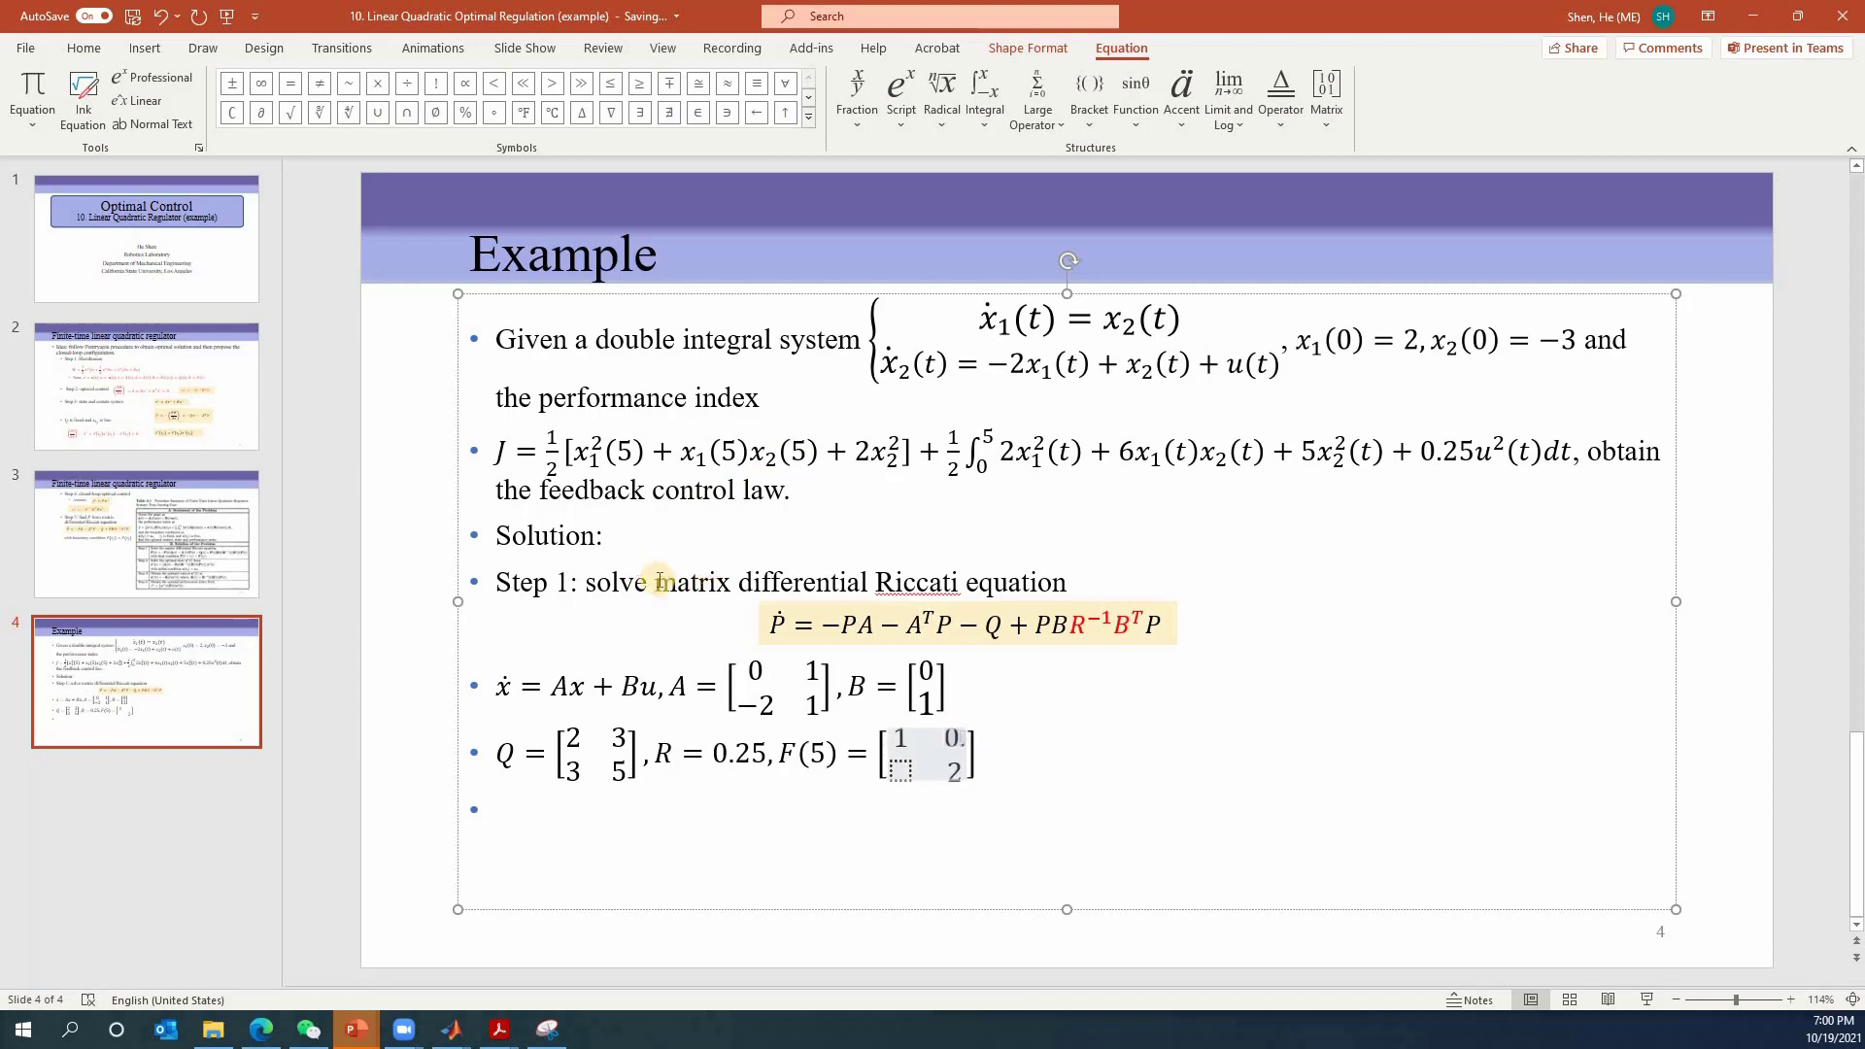
key(Down)
key(Left)
text(0.5)
key(Down)
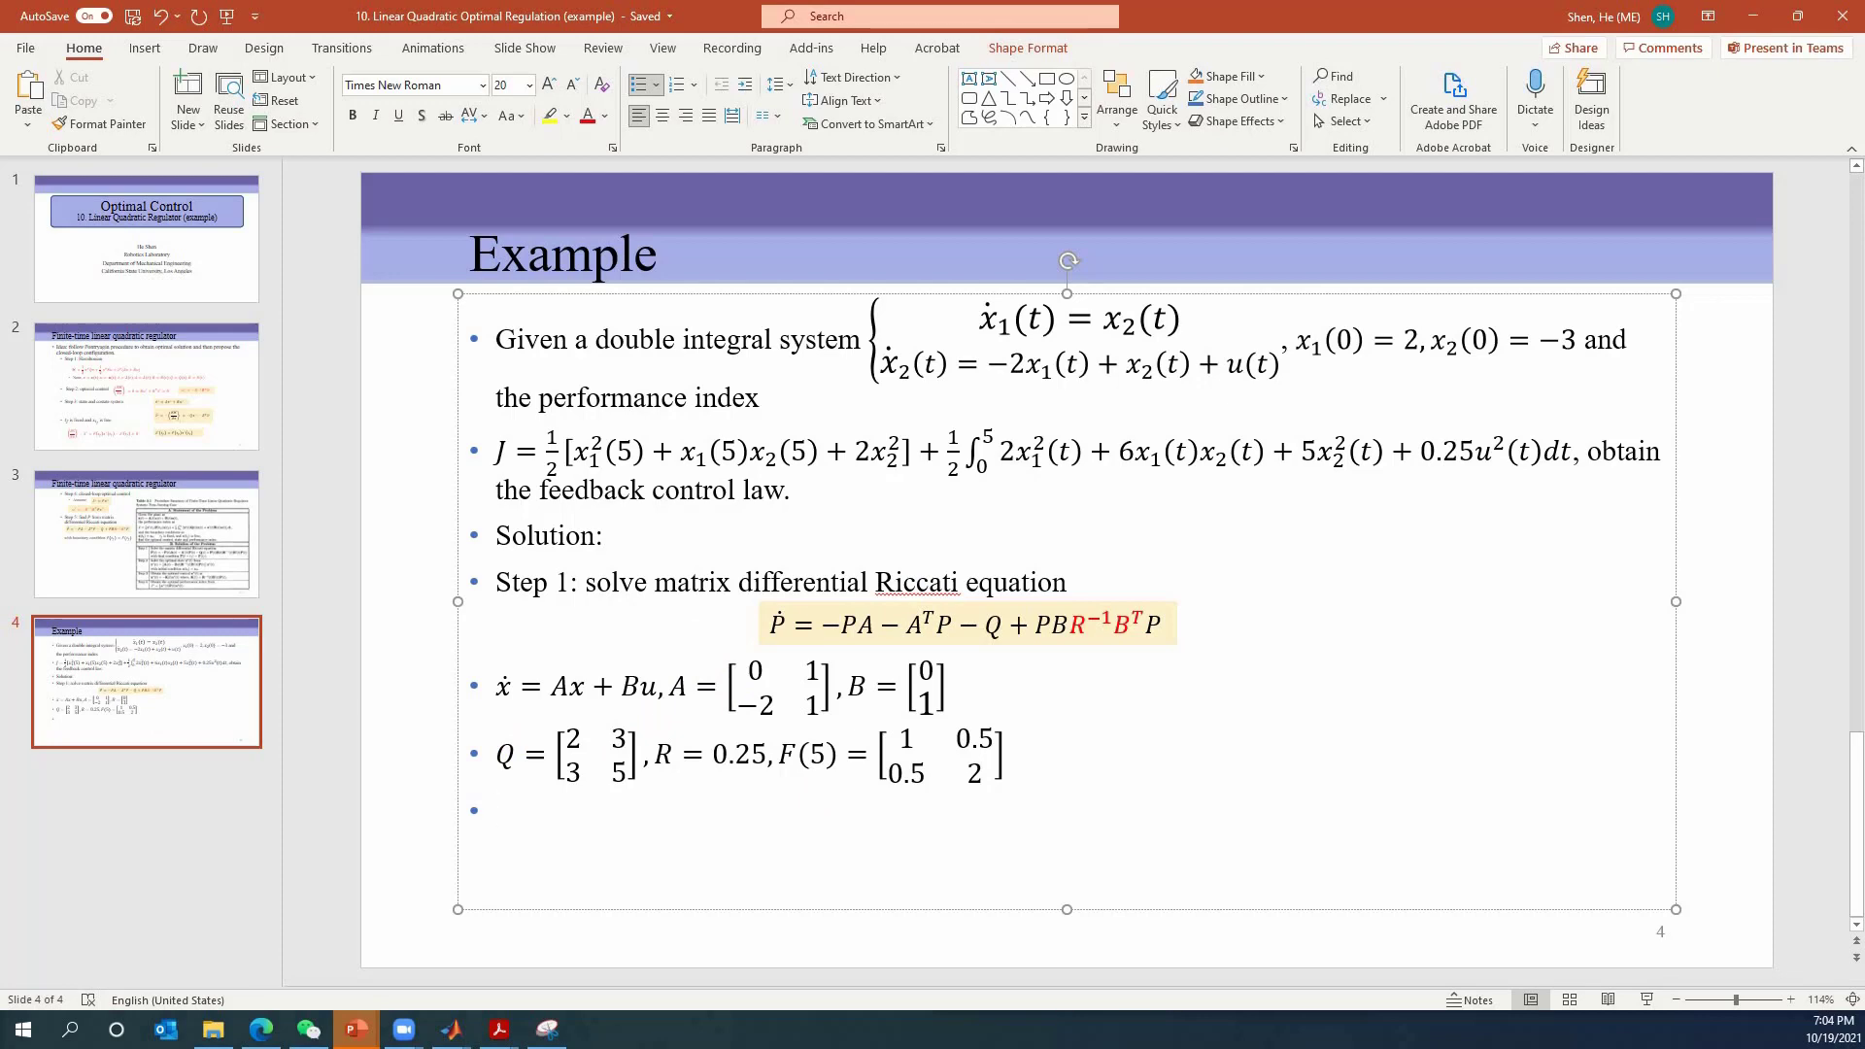
Switch to the MATLAB script example_LQR_time_varying.m, arrange it beside the slides, and set A to [0 1; -2 1]
key(alt+Tab)
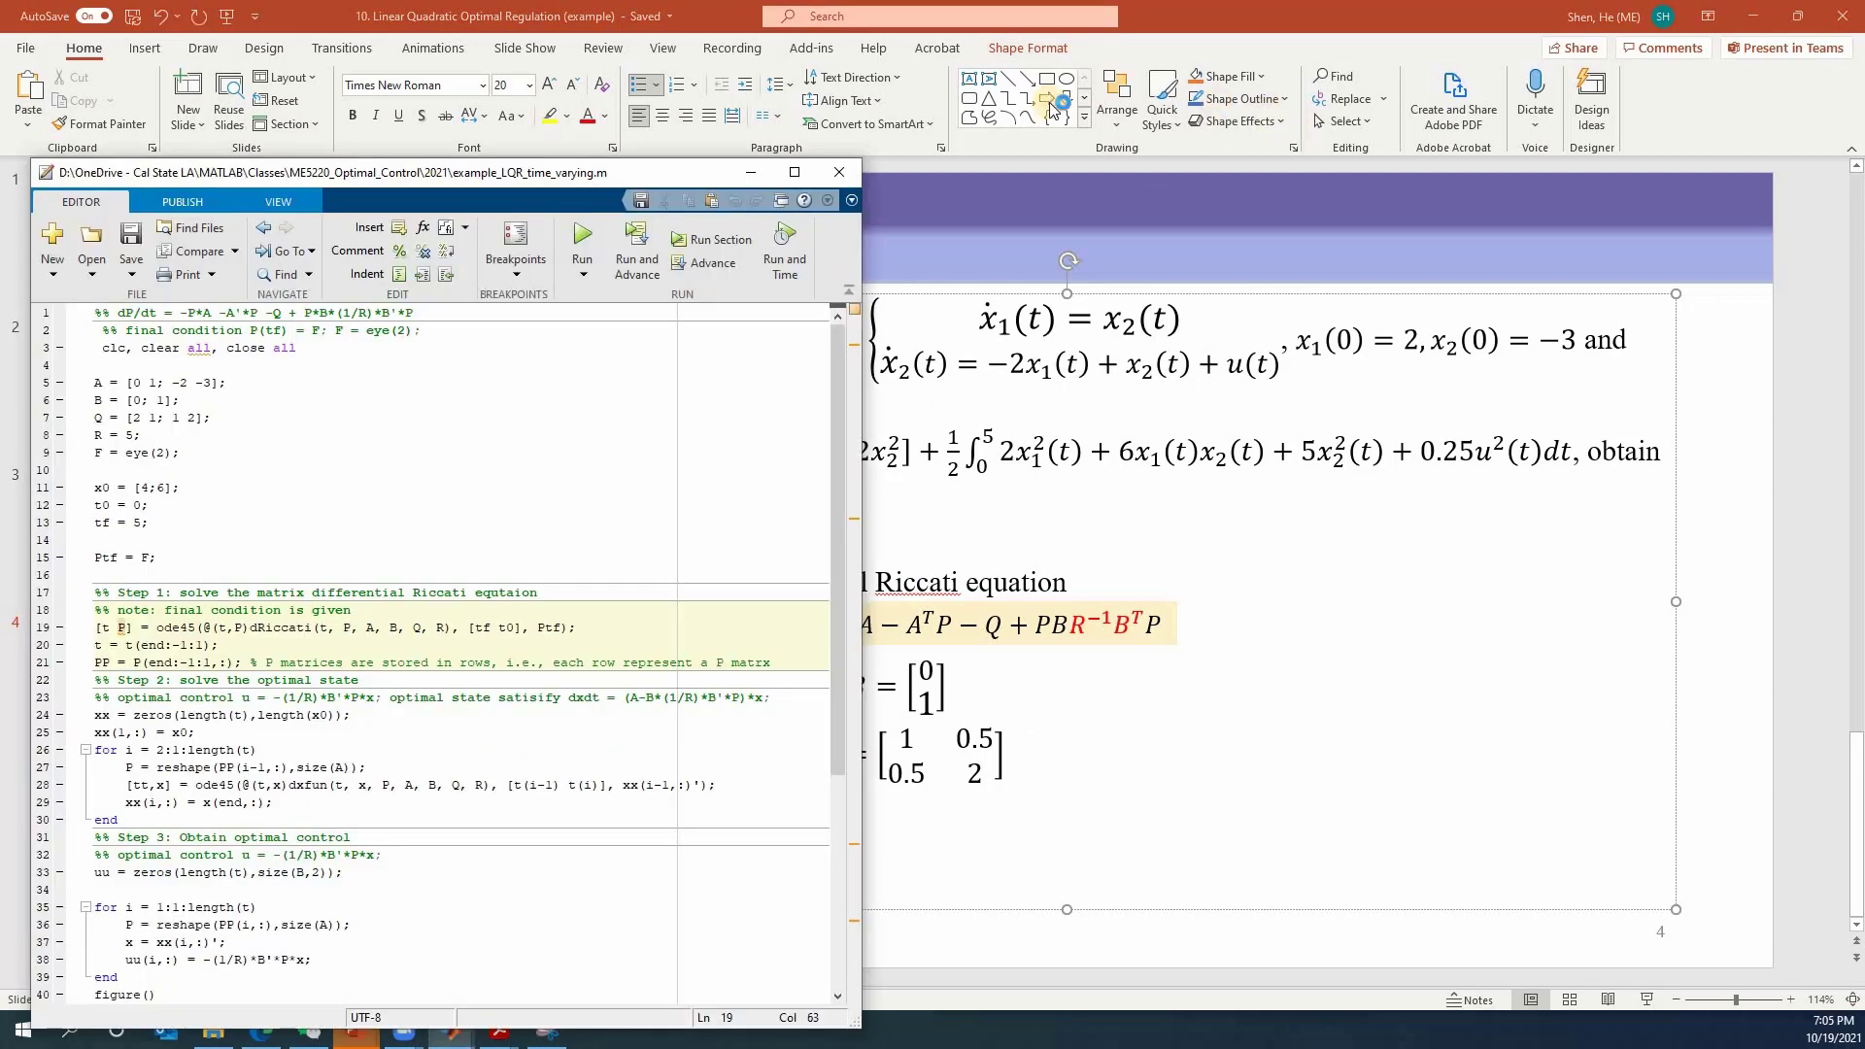
double_click(1476, 15)
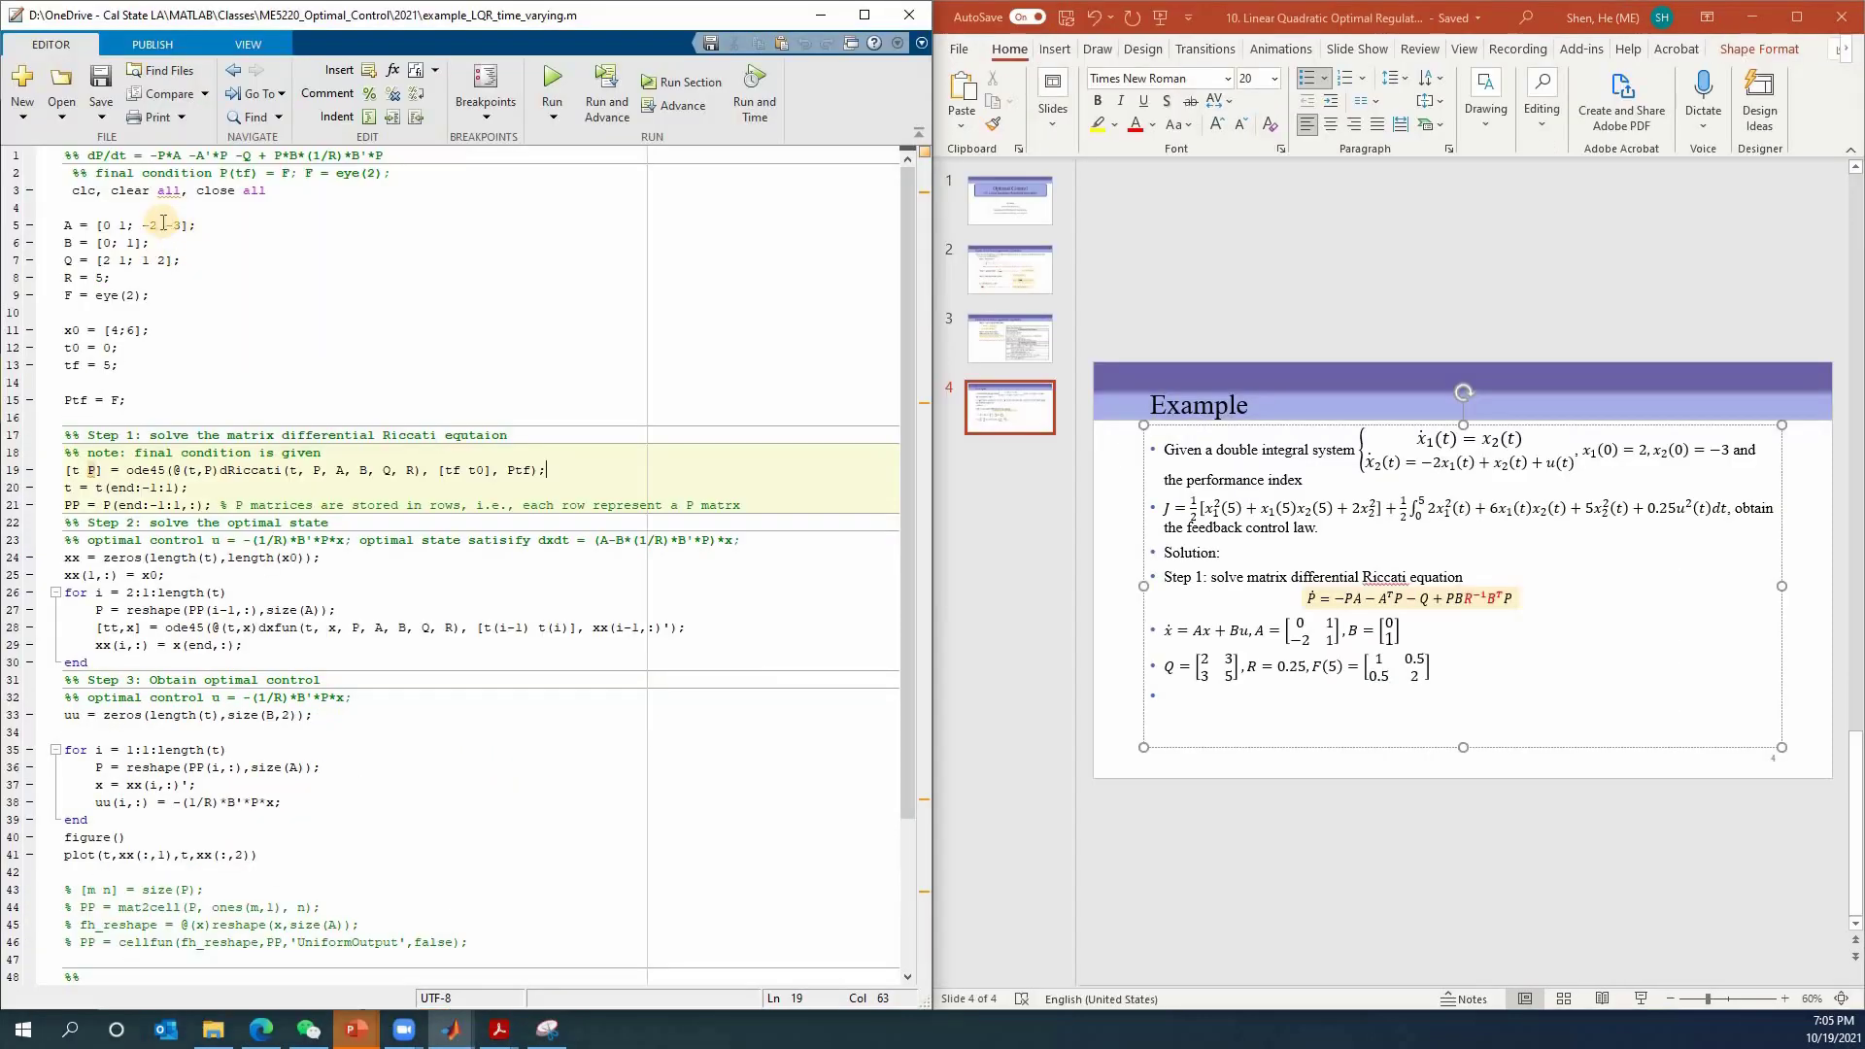
click(181, 226)
key(BackSpace)
key(BackSpace)
text(1)
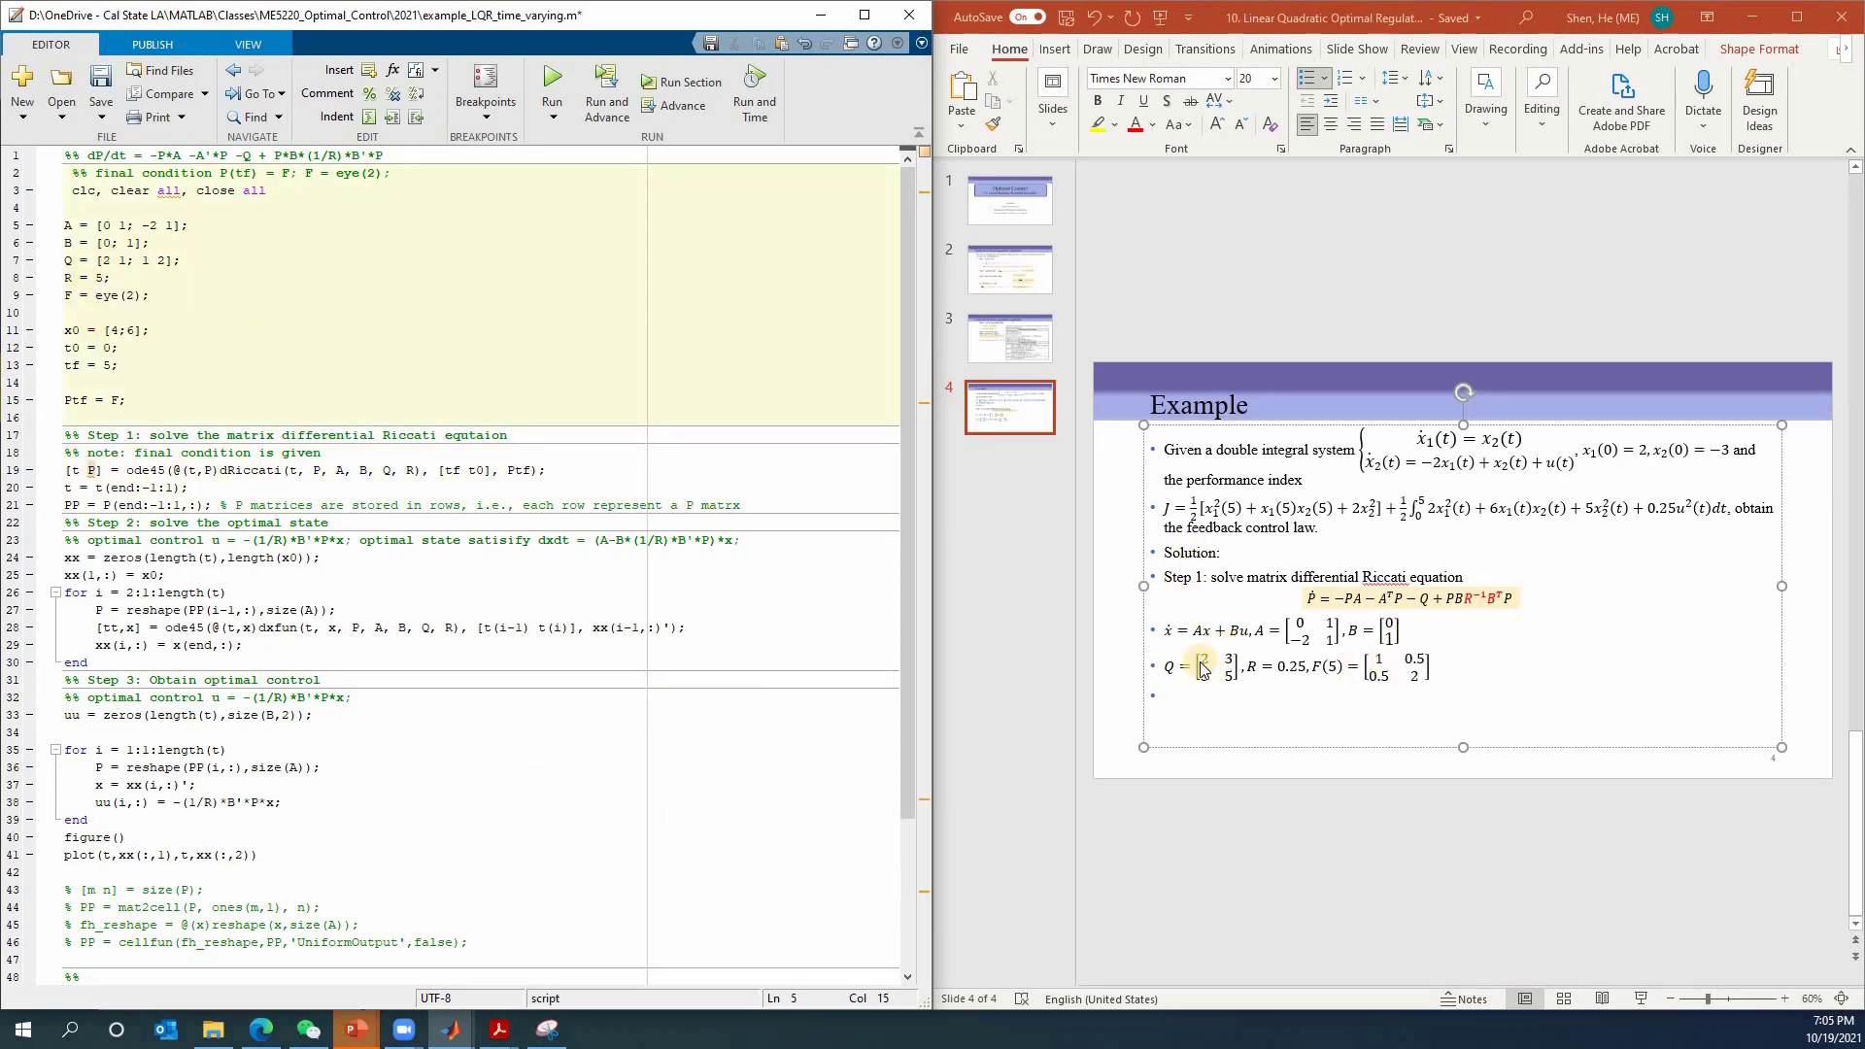
Set Q to [2 3; 3 5] and R to 0.25 in the script
drag(114, 260, 161, 260)
text(3; 3 5)
key(Down)
key(Left)
key(Left)
text(0.2)
Set F to [1,0.5;0.5,2] and the initial state x0 to [2;-3] in the script
drag(97, 295, 137, 295)
text([1,0.5])
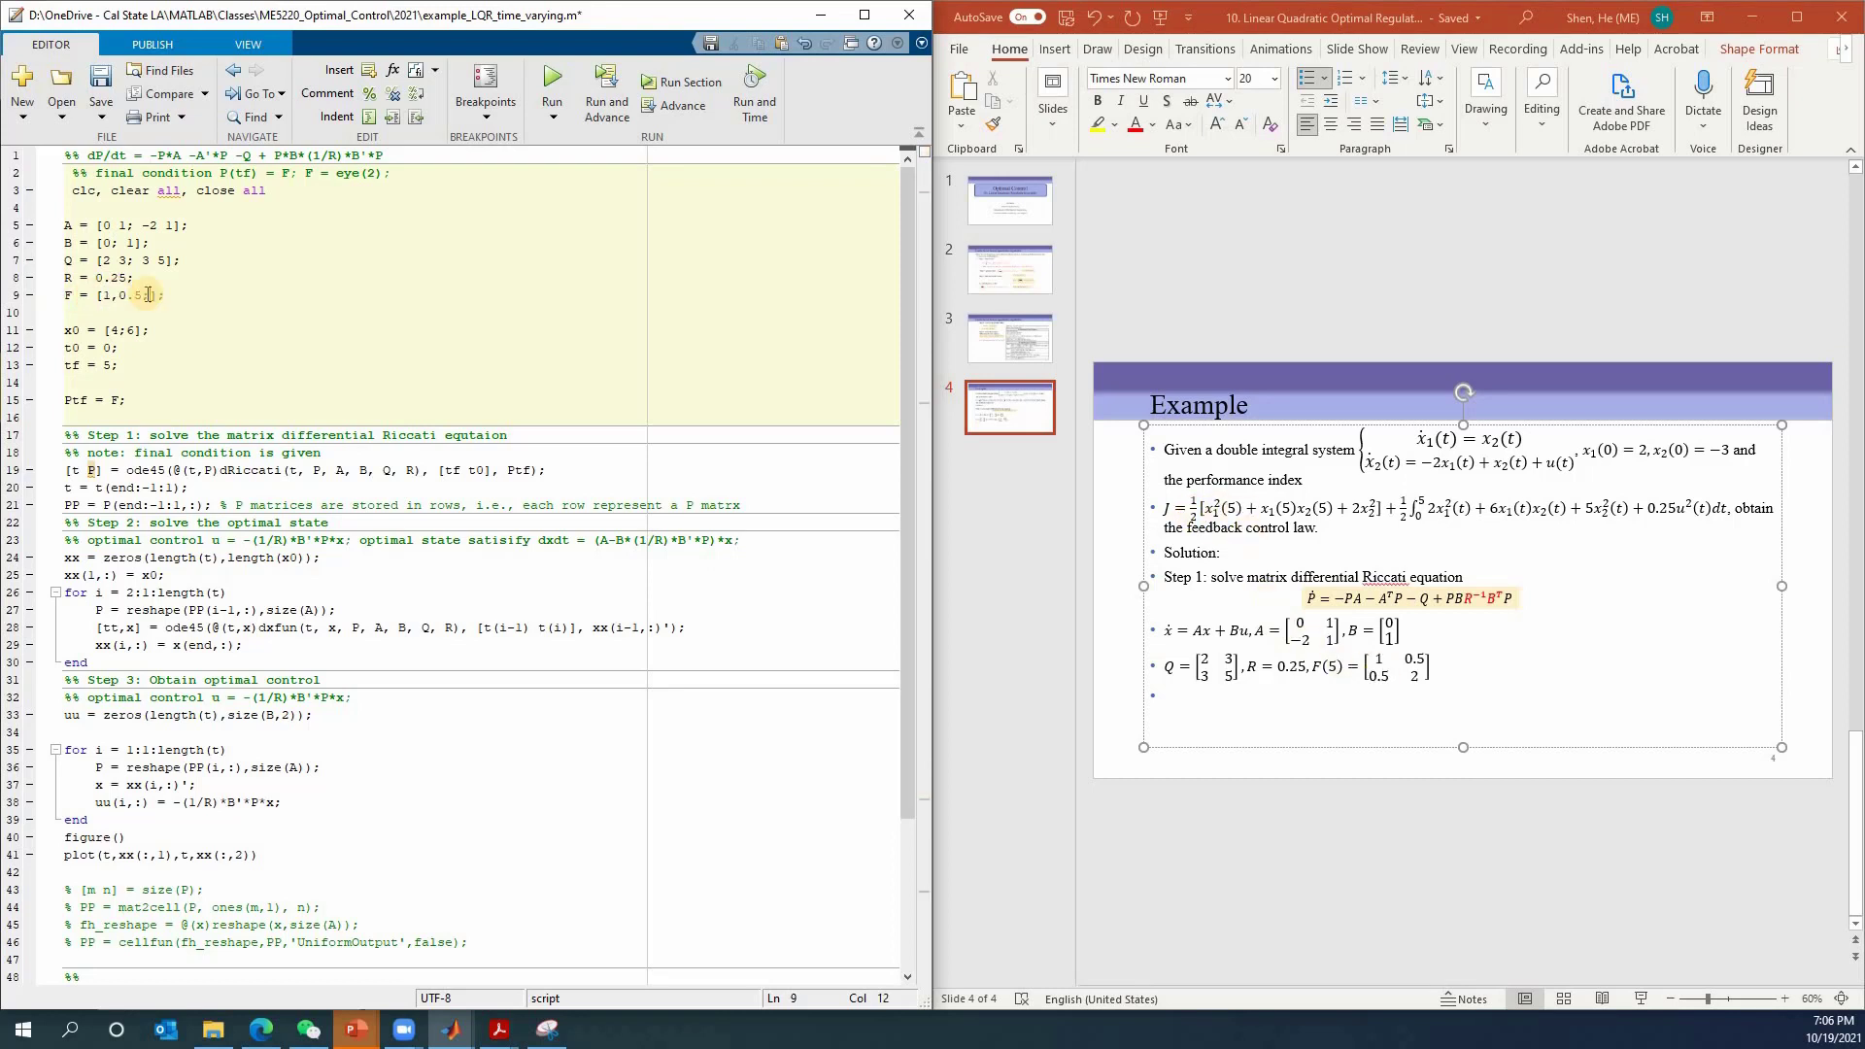
text(;0.5,2)
key(End)
key(BackSpace)
text(-3)
Highlight the final-condition assignment Ptf = F and the definition of F in the script to review them
drag(58, 365, 64, 402)
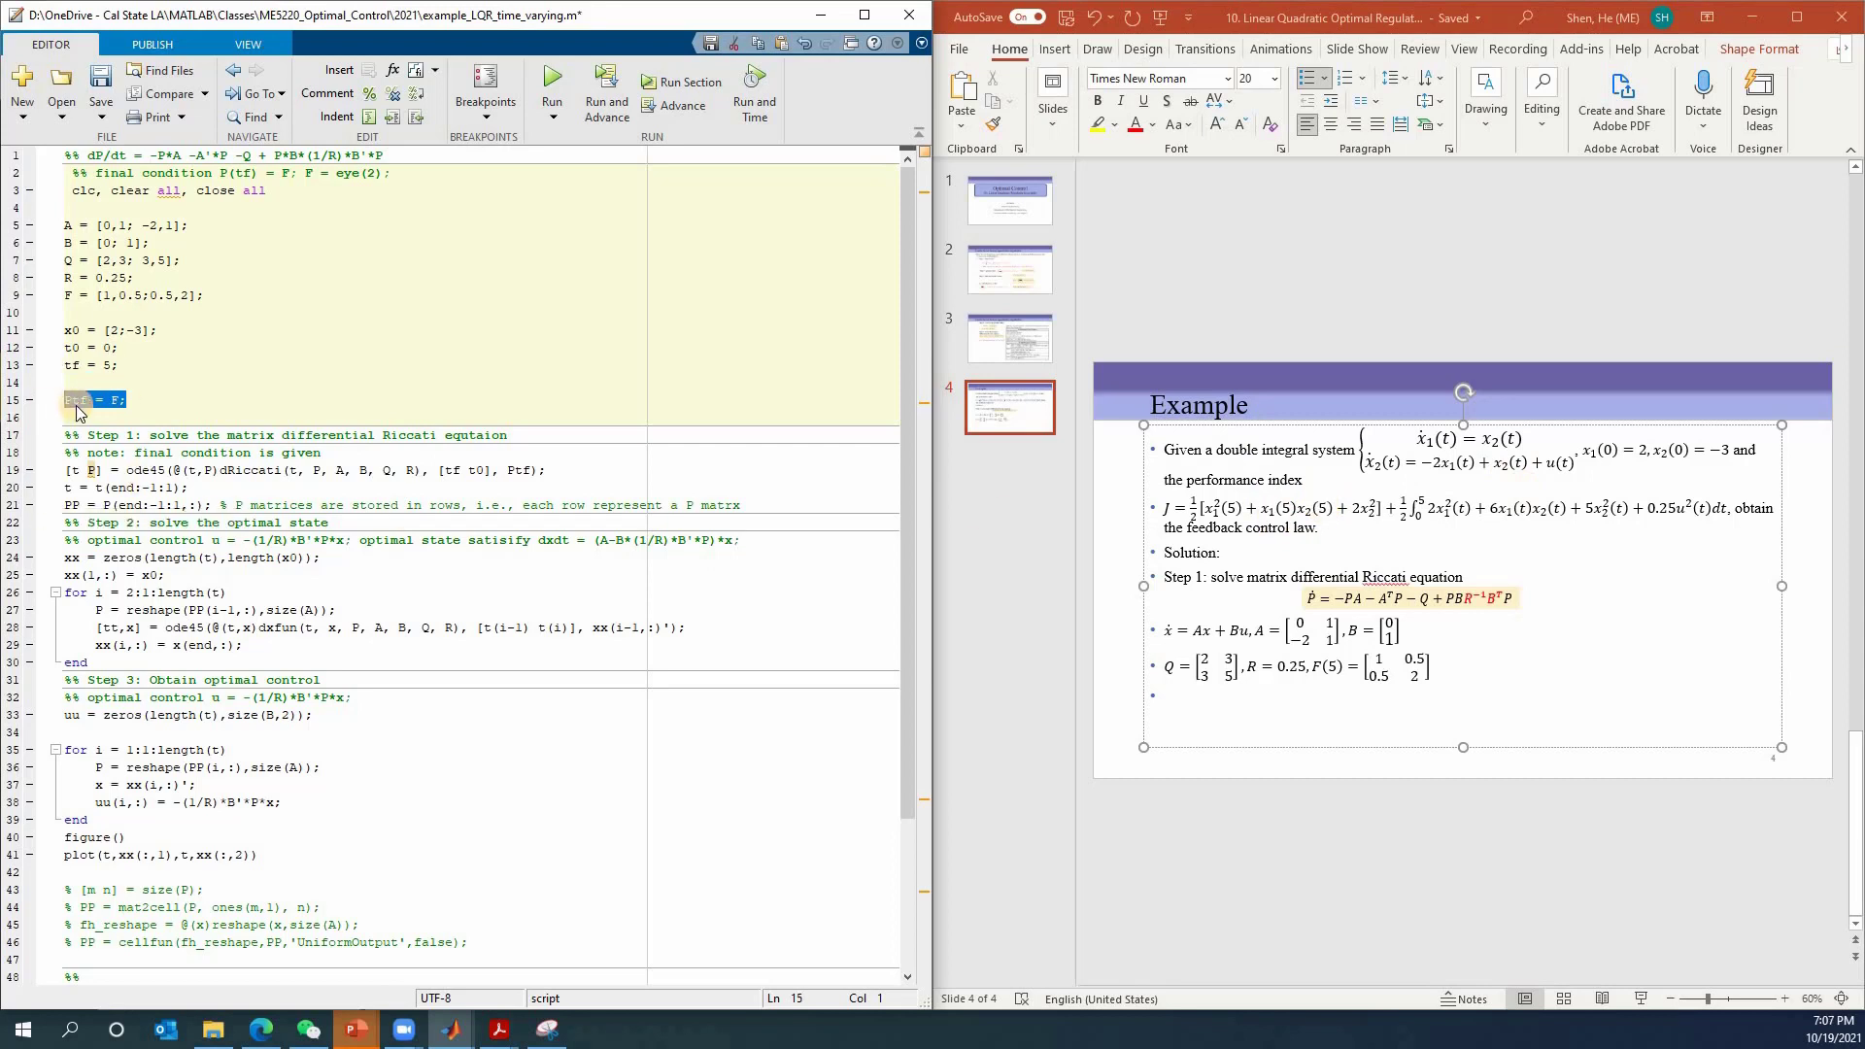
double_click(81, 402)
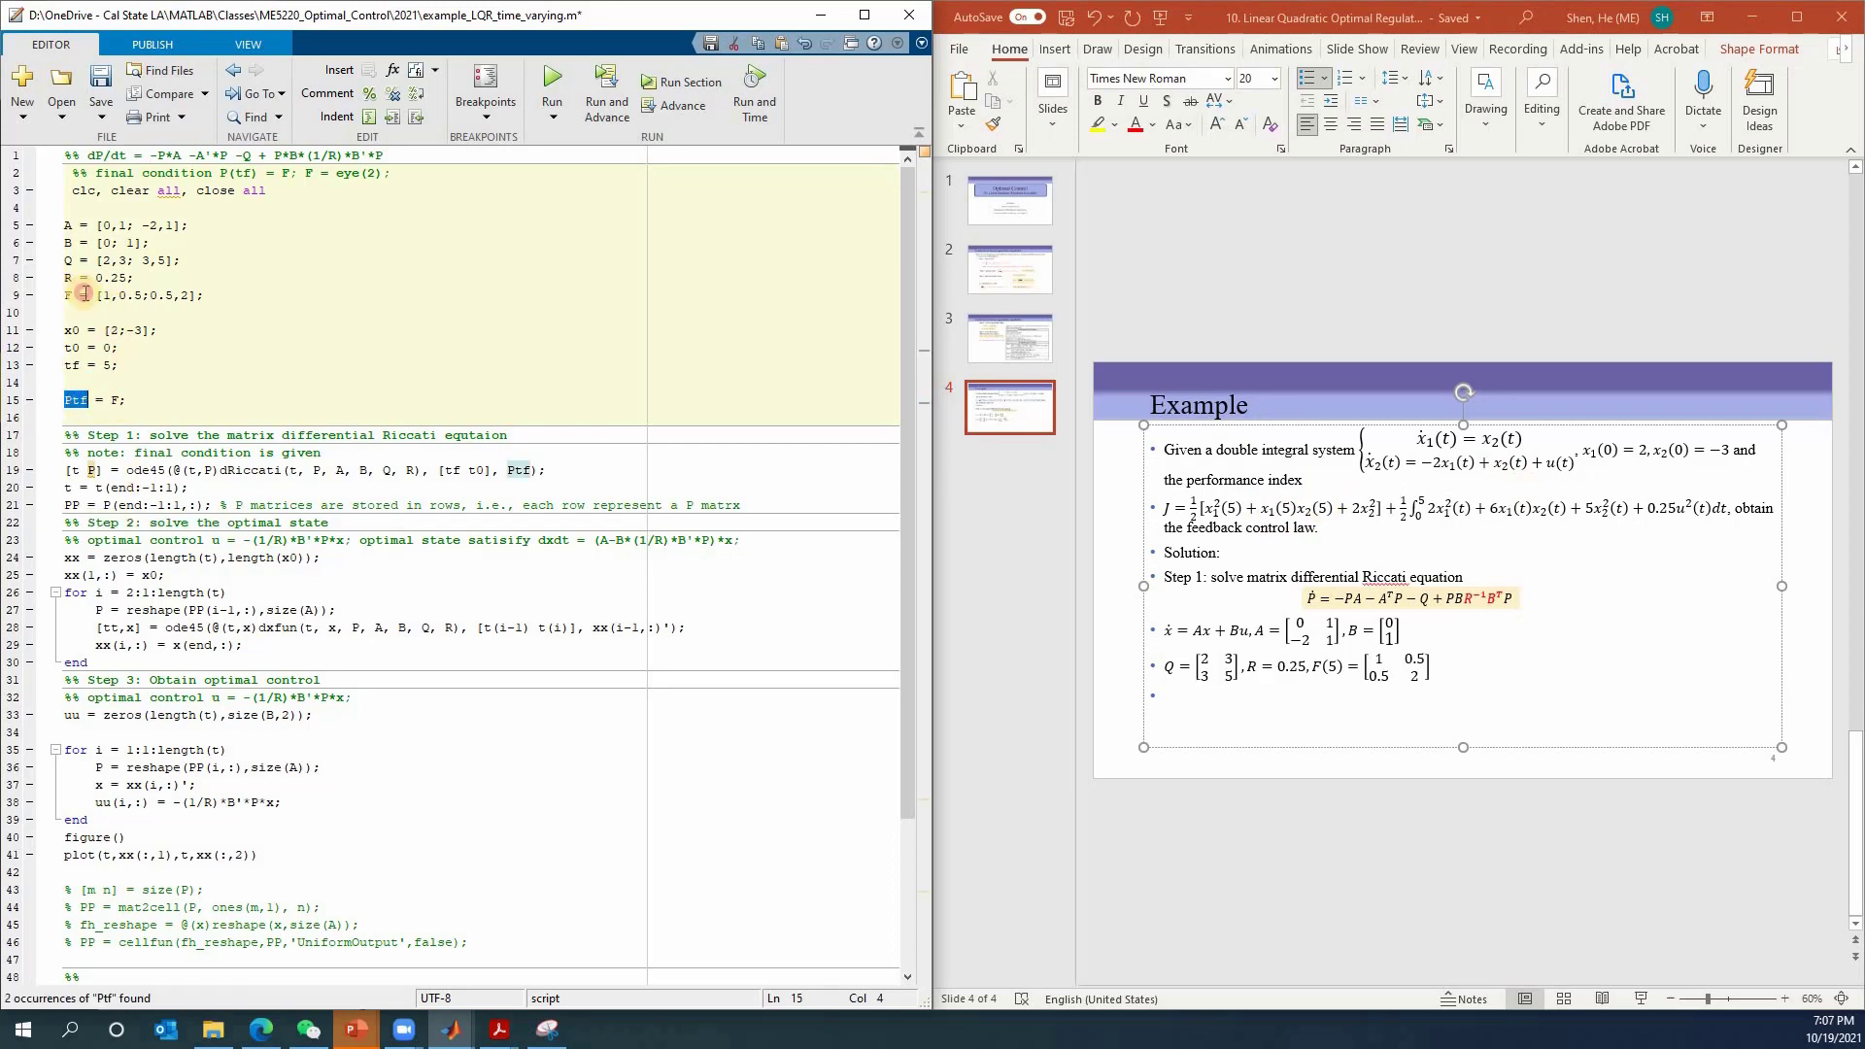
drag(250, 291, 64, 291)
drag(126, 403, 64, 402)
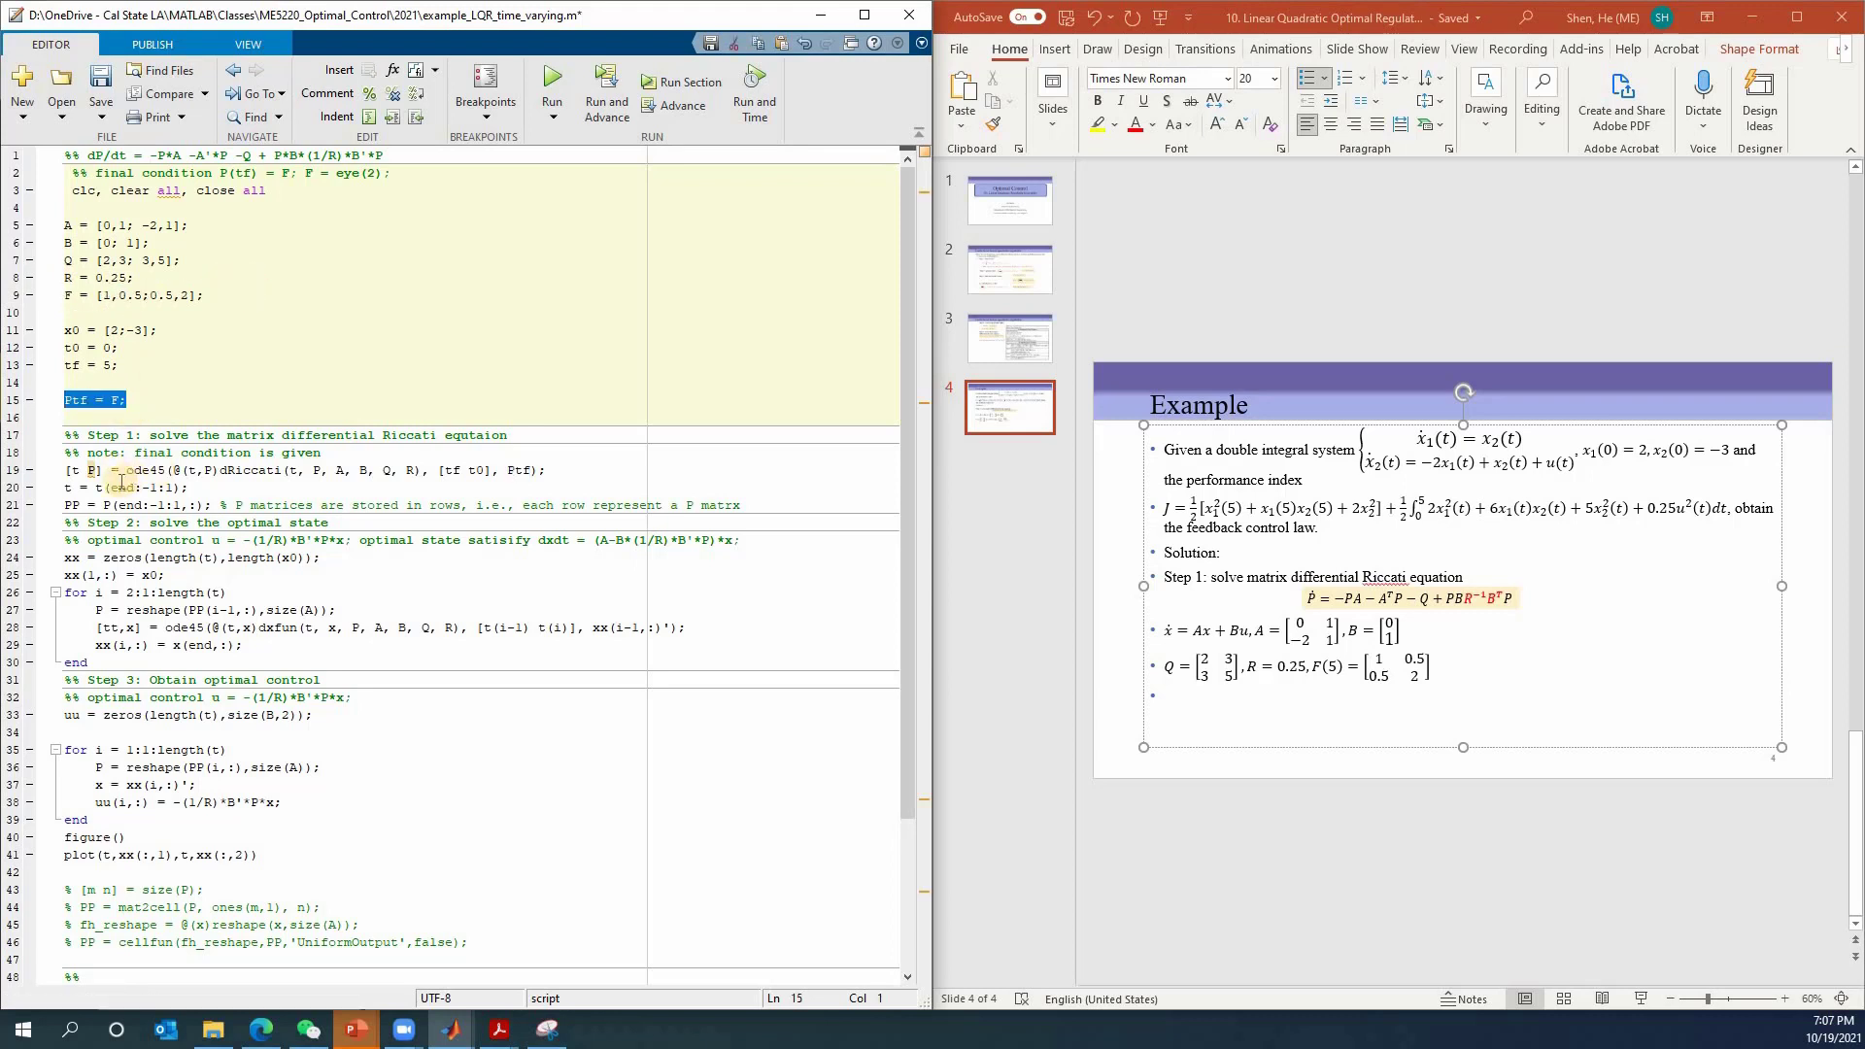